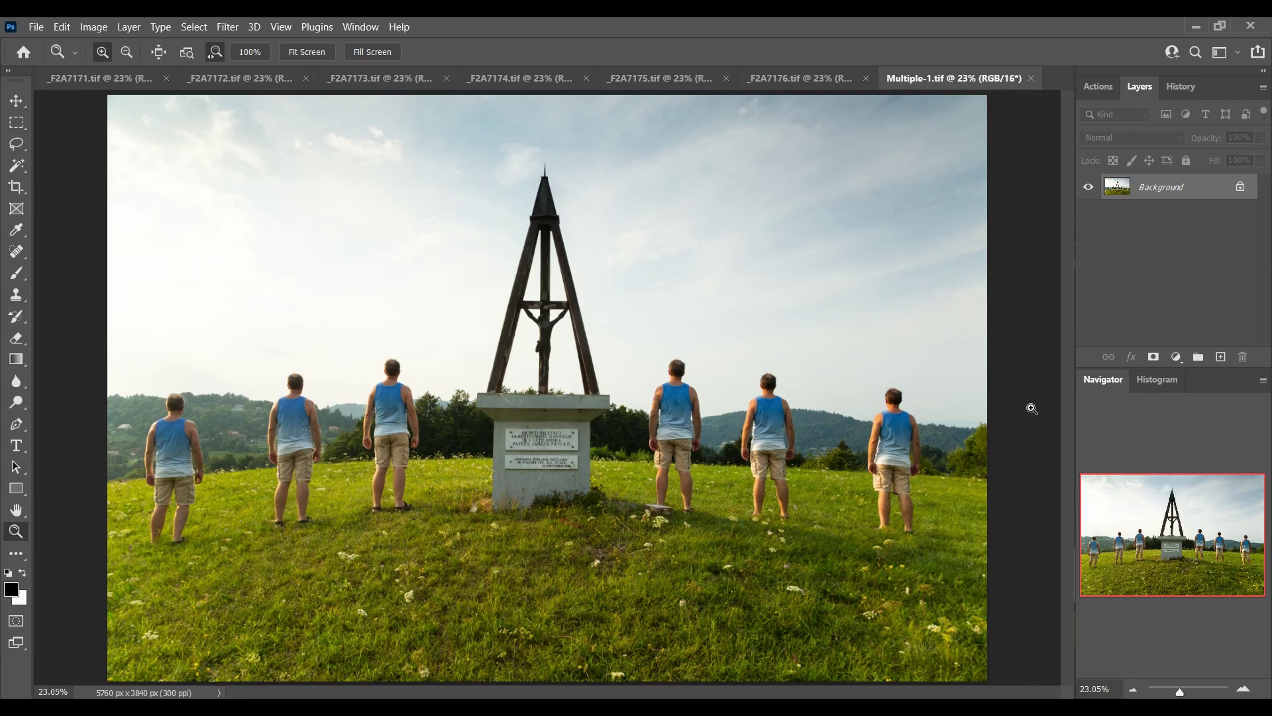
- Look through photos _F2A7171 to _F2A7176 in turn, ending back on _F2A7171
{"action": "left_click", "coordinate": [110, 79]}
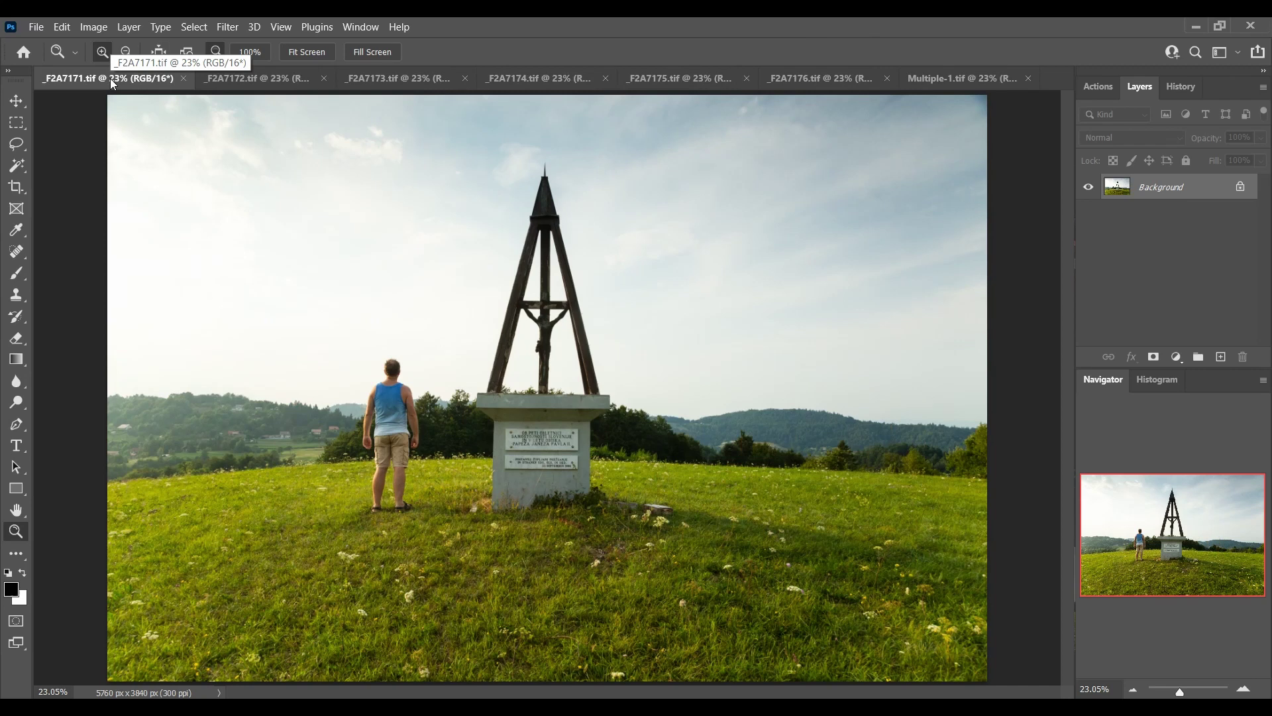
{"action": "left_click", "coordinate": [277, 88]}
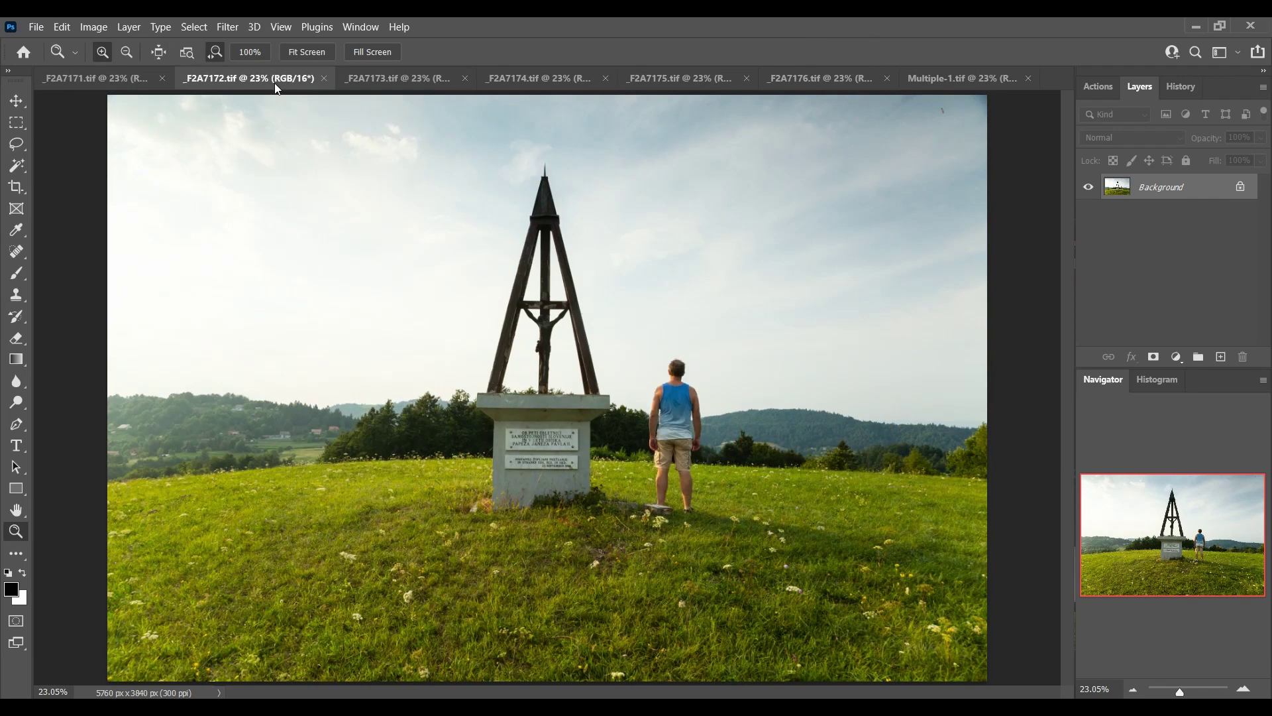
{"action": "left_click", "coordinate": [400, 93]}
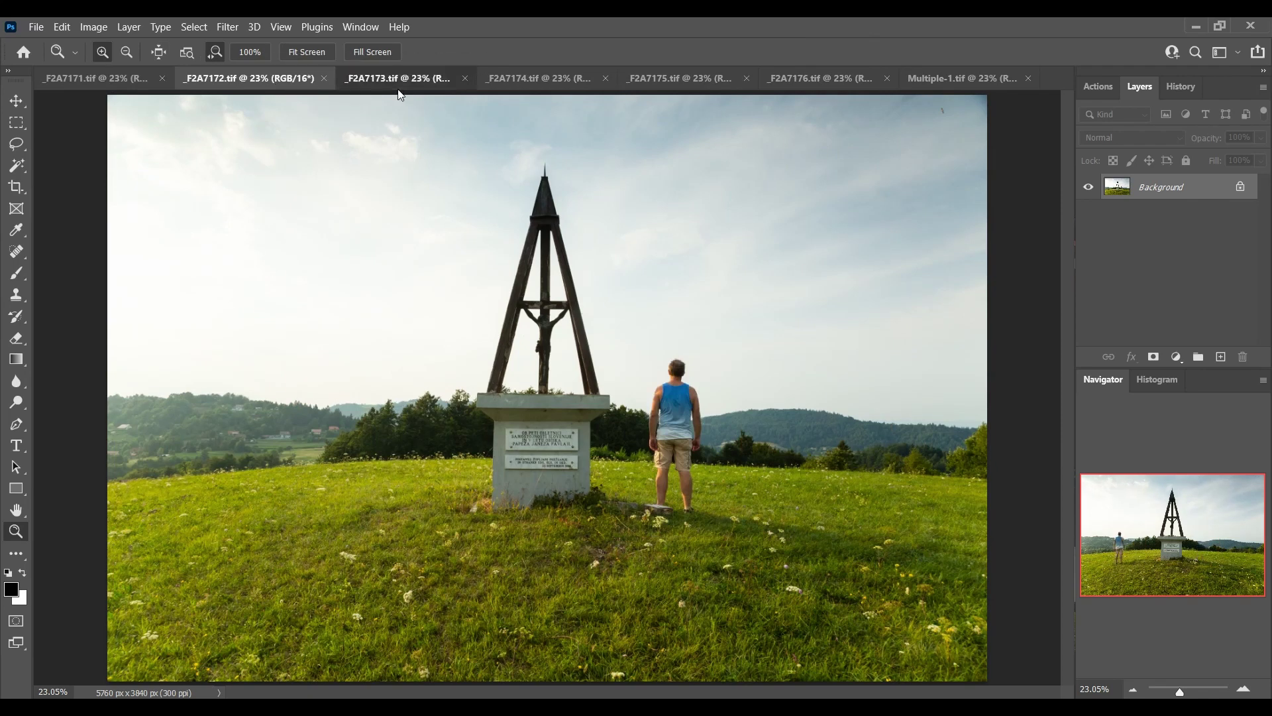
{"action": "left_click", "coordinate": [561, 84]}
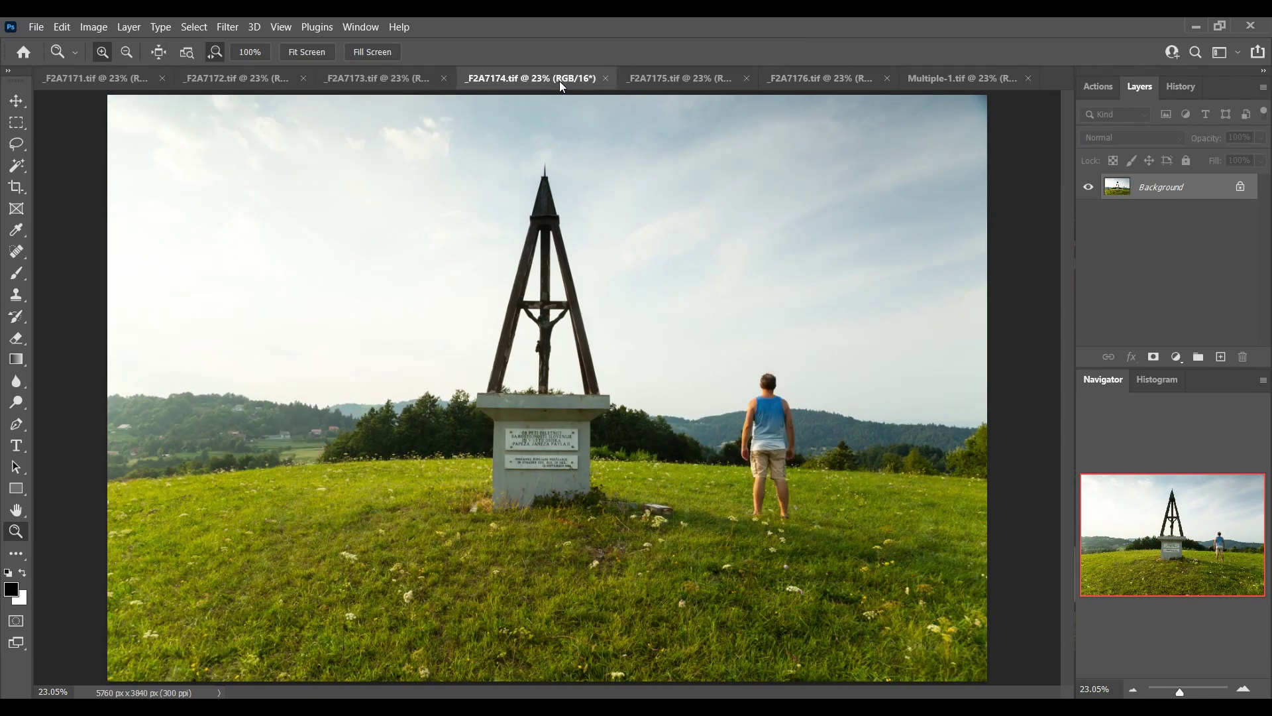
{"action": "left_click", "coordinate": [689, 80]}
{"action": "left_click", "coordinate": [814, 89]}
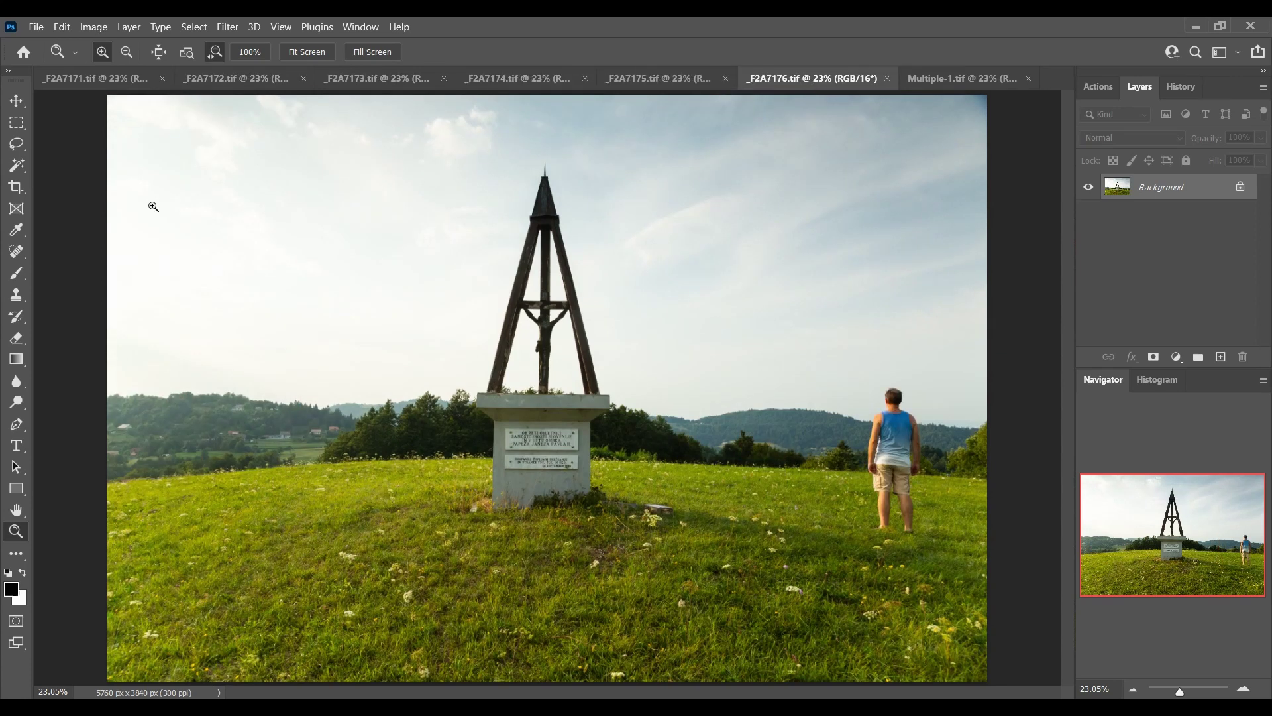
{"action": "left_click", "coordinate": [77, 81]}
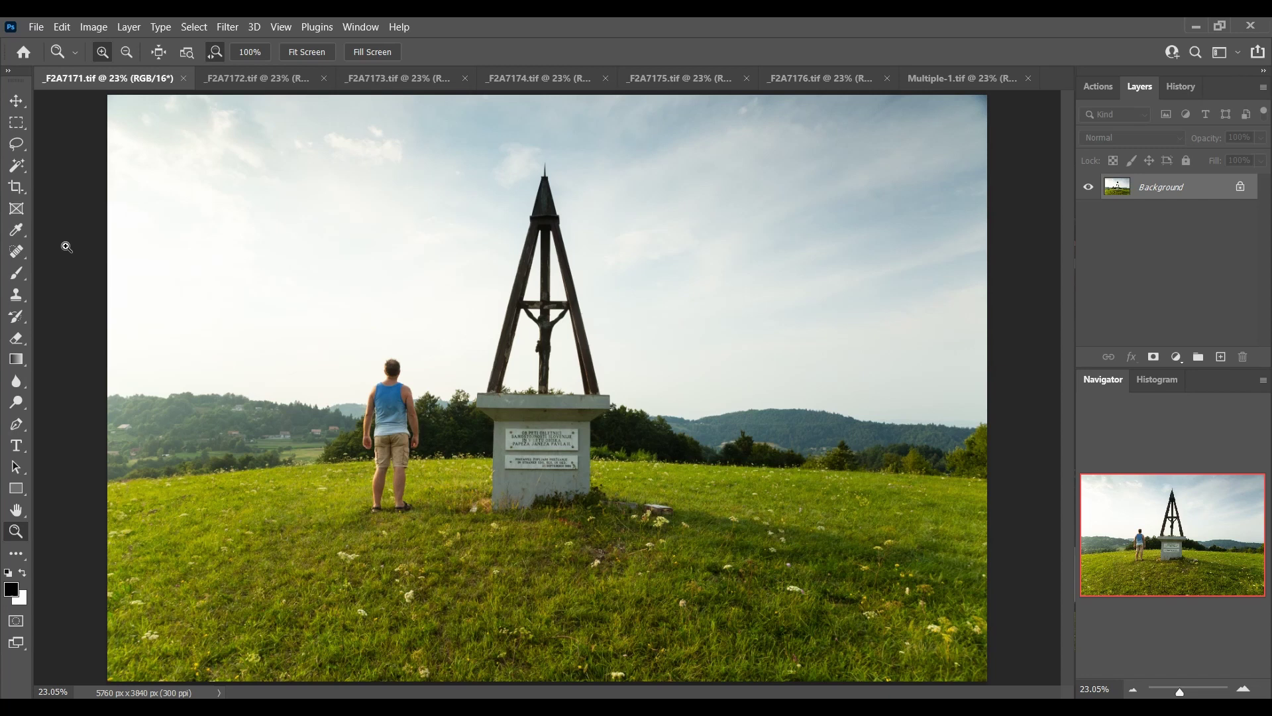
- Review photos _F2A7172 through _F2A7176, then come back to _F2A7171
{"action": "left_click", "coordinate": [234, 78]}
{"action": "left_click", "coordinate": [415, 80]}
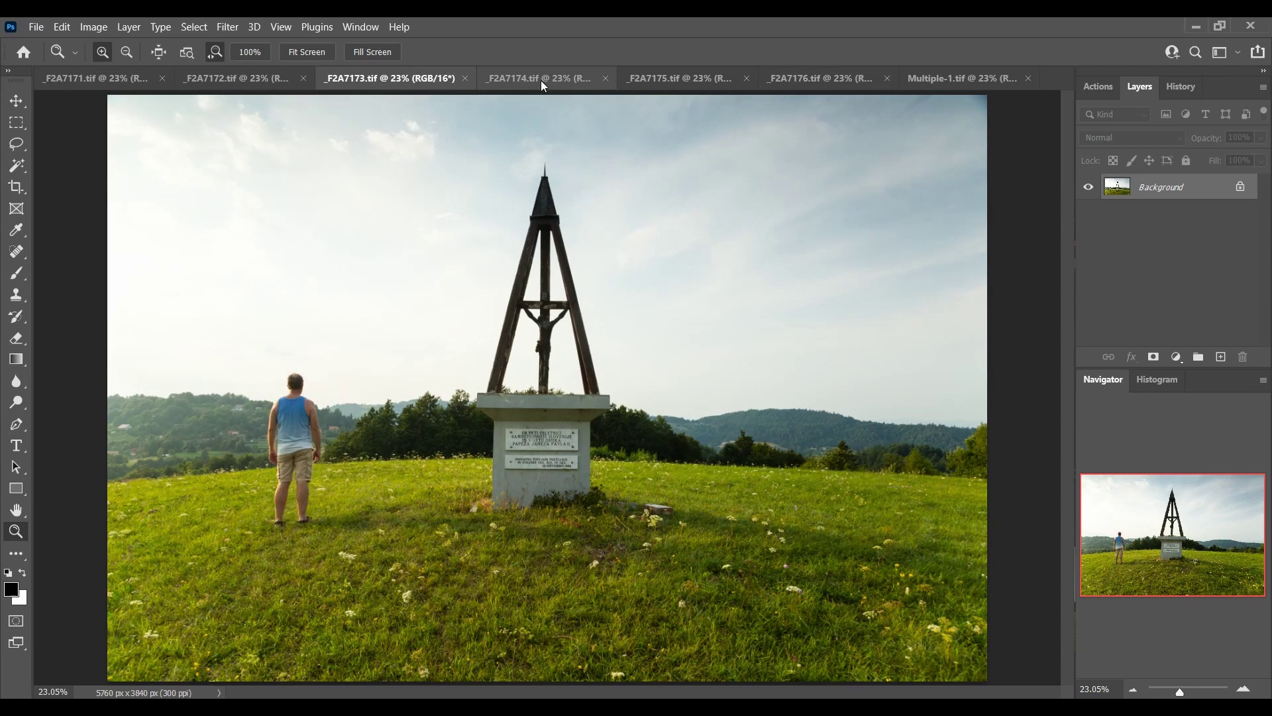
{"action": "left_click", "coordinate": [541, 80]}
{"action": "left_click", "coordinate": [699, 85]}
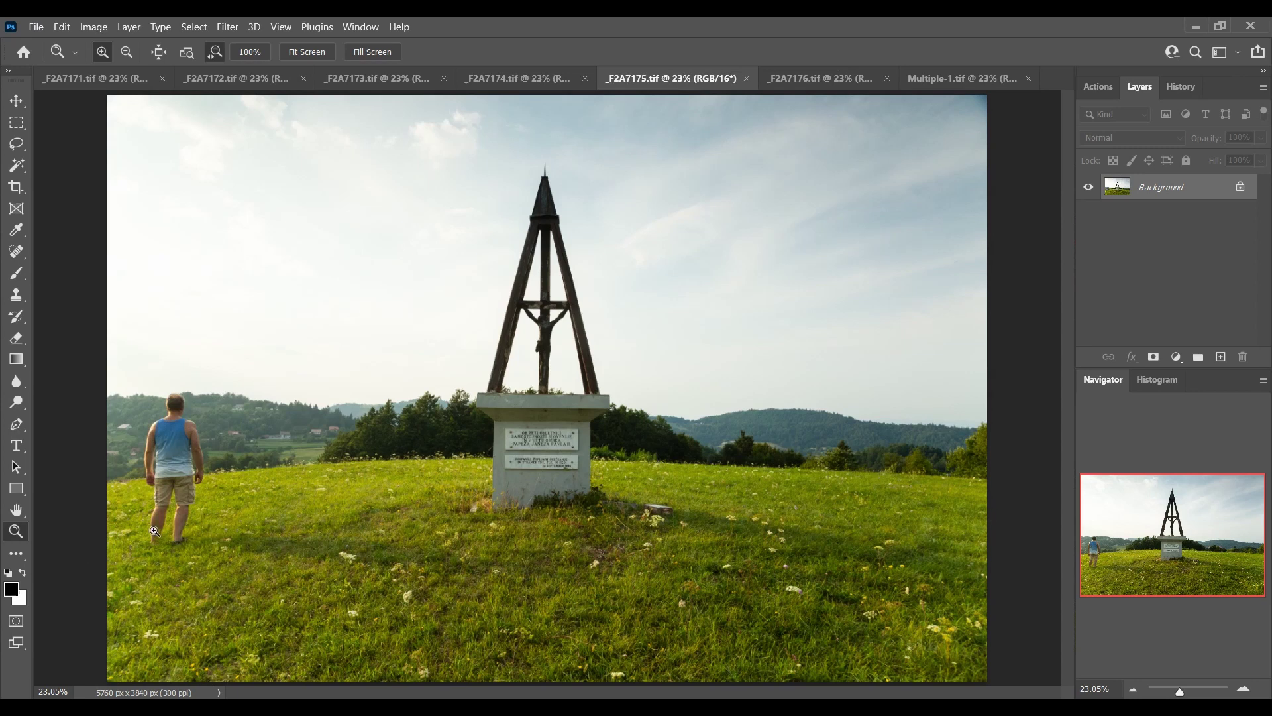
{"action": "left_click", "coordinate": [801, 85]}
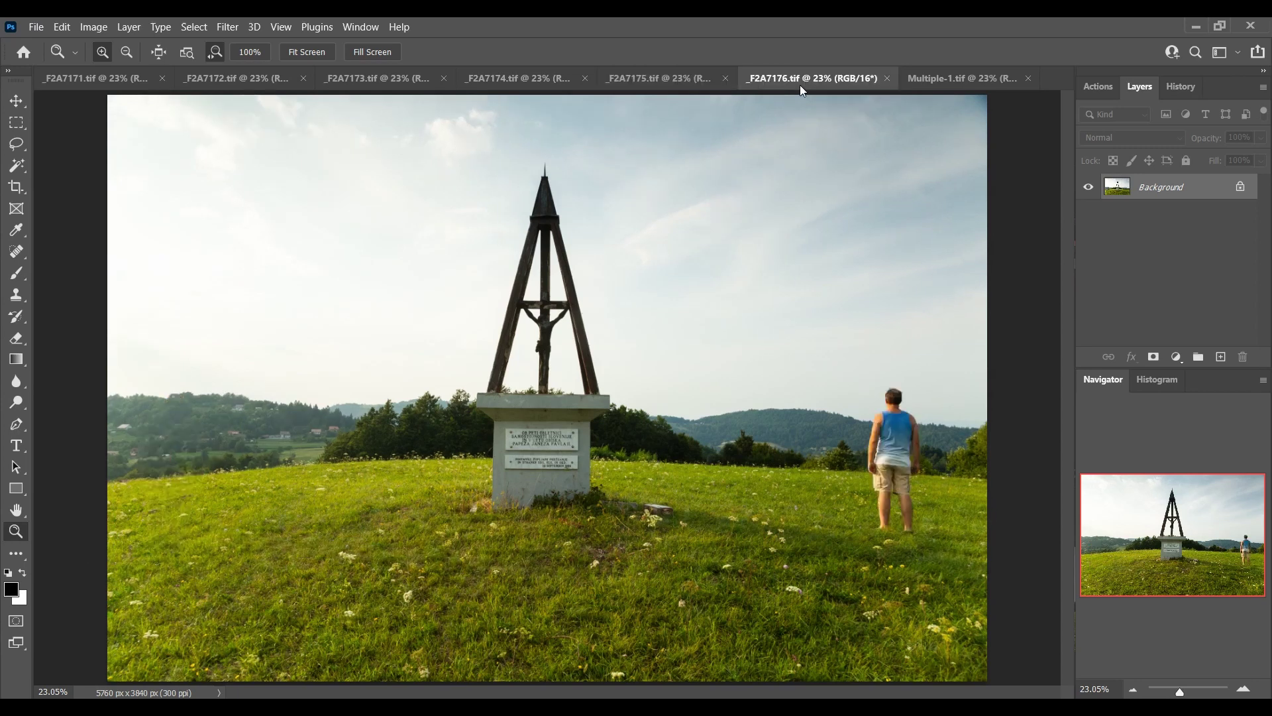
{"action": "left_click", "coordinate": [95, 79]}
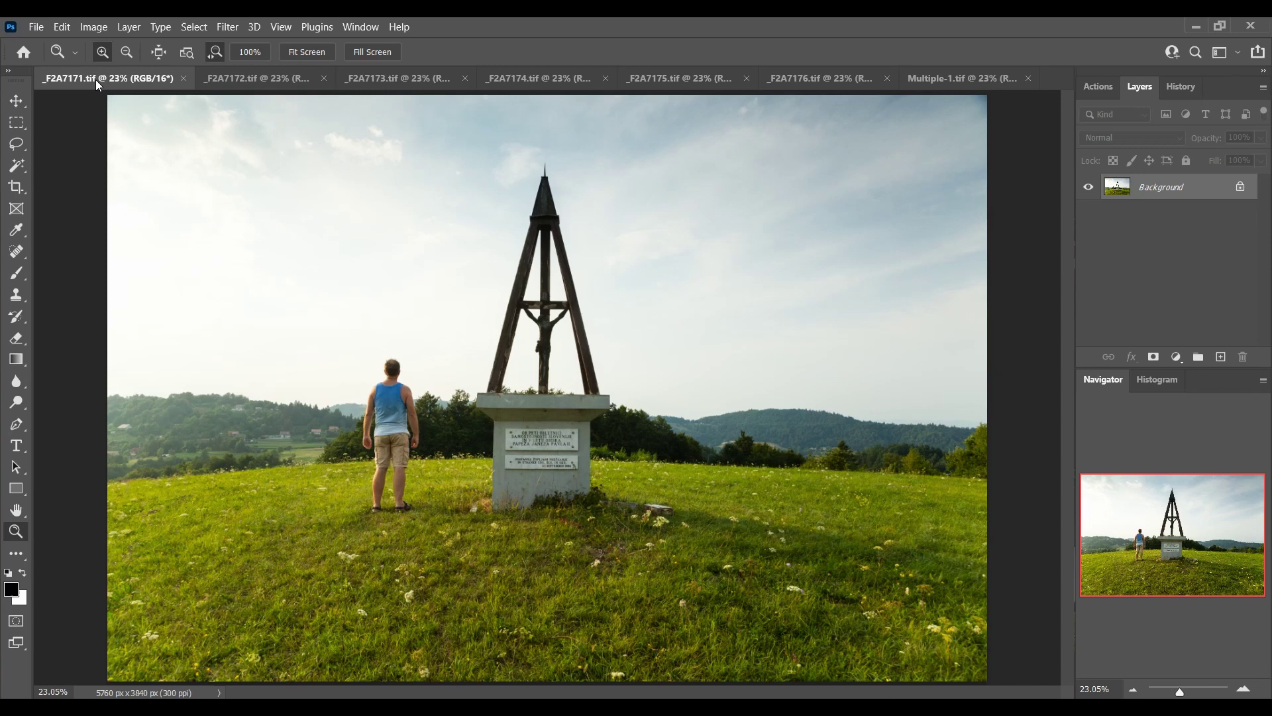
- Cycle through _F2A7172 to _F2A7176 once more and return to the Multiple-1 composite
{"action": "left_click", "coordinate": [276, 78]}
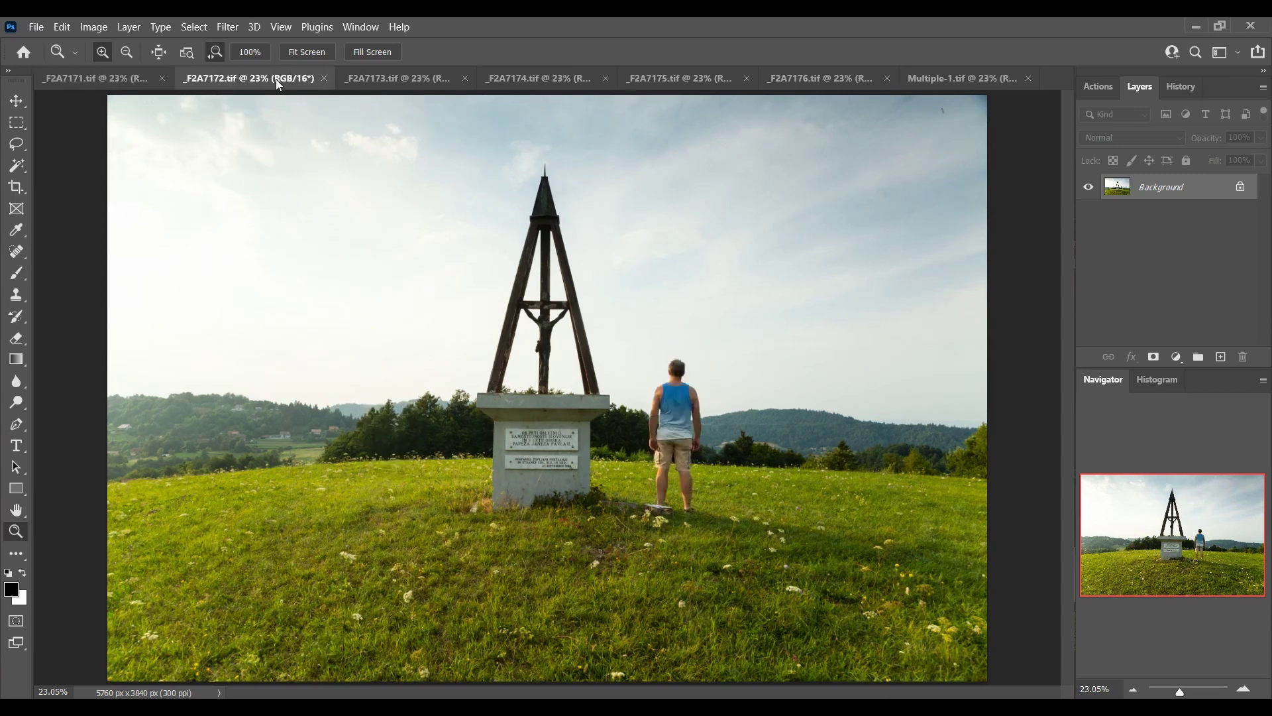
{"action": "left_click", "coordinate": [394, 78]}
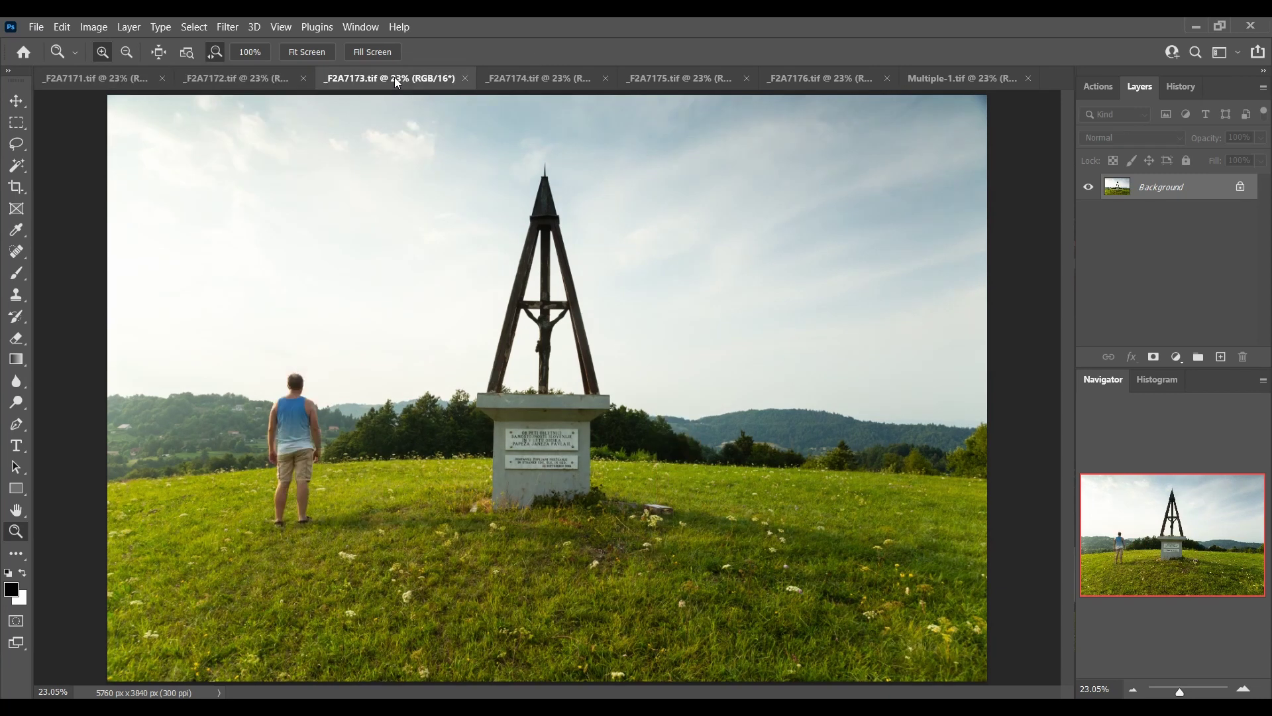
{"action": "left_click", "coordinate": [522, 86]}
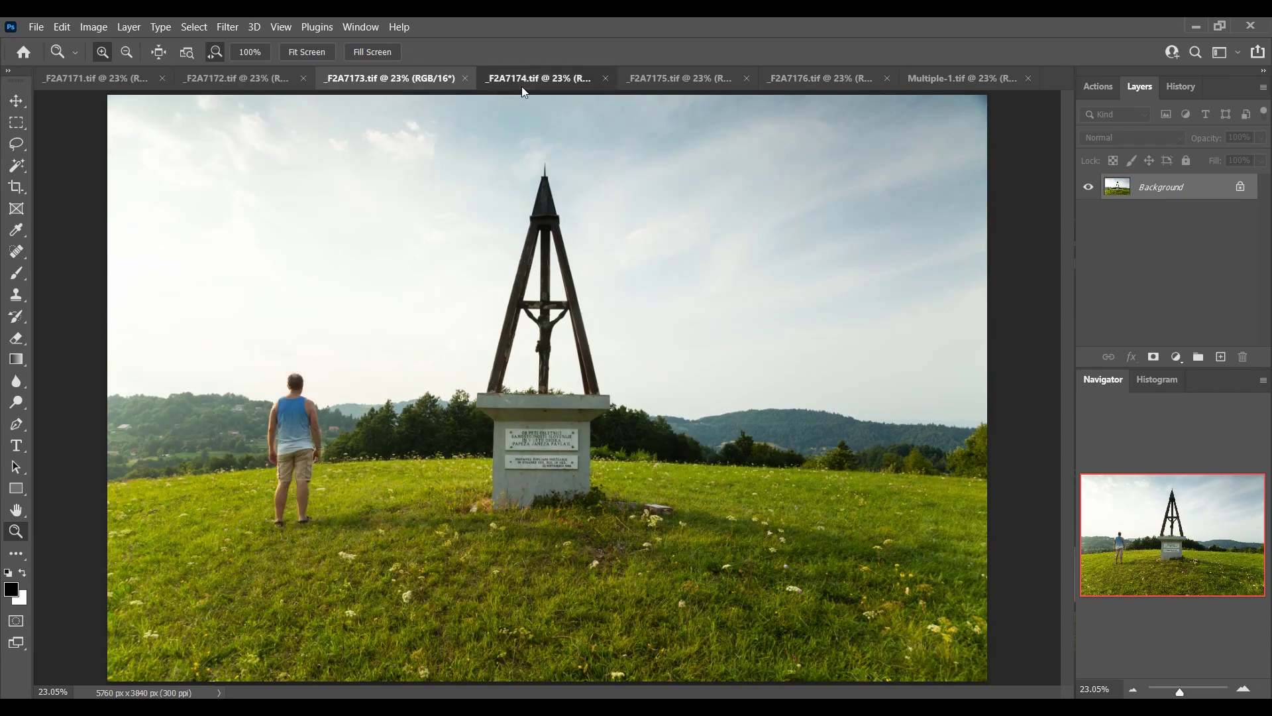
{"action": "left_click", "coordinate": [654, 86]}
{"action": "left_click", "coordinate": [826, 77]}
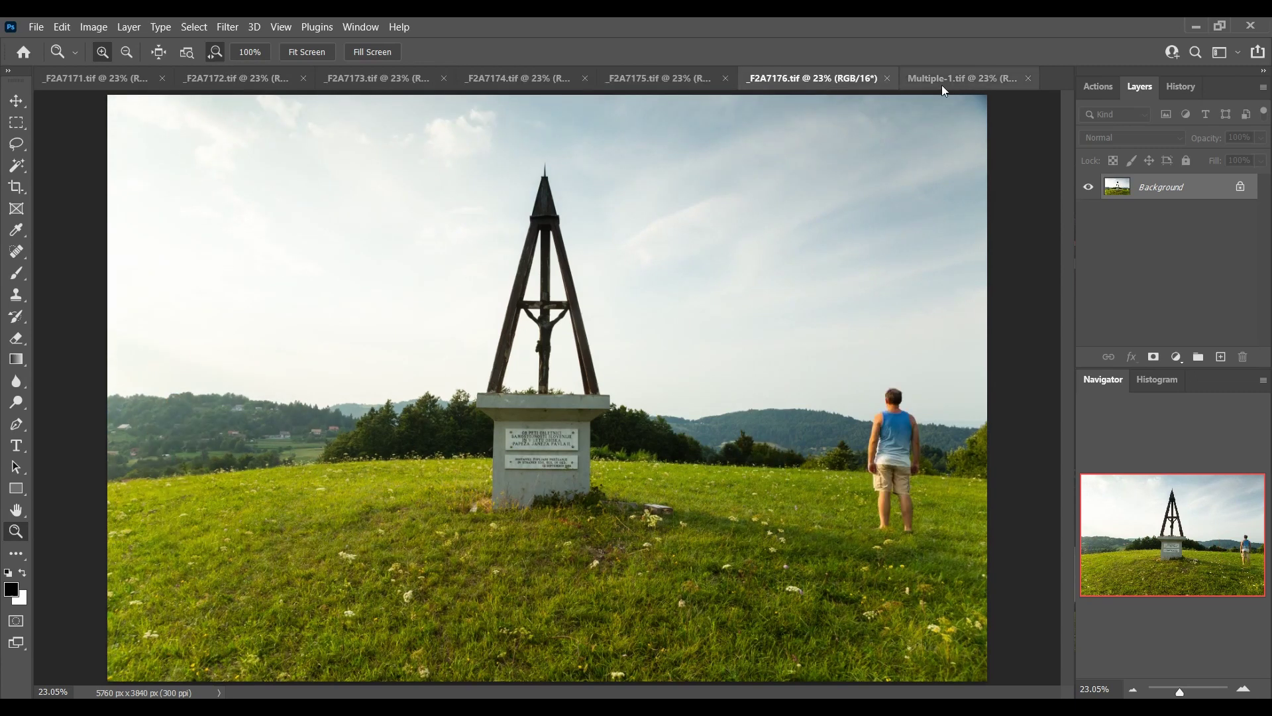
{"action": "left_click", "coordinate": [967, 83]}
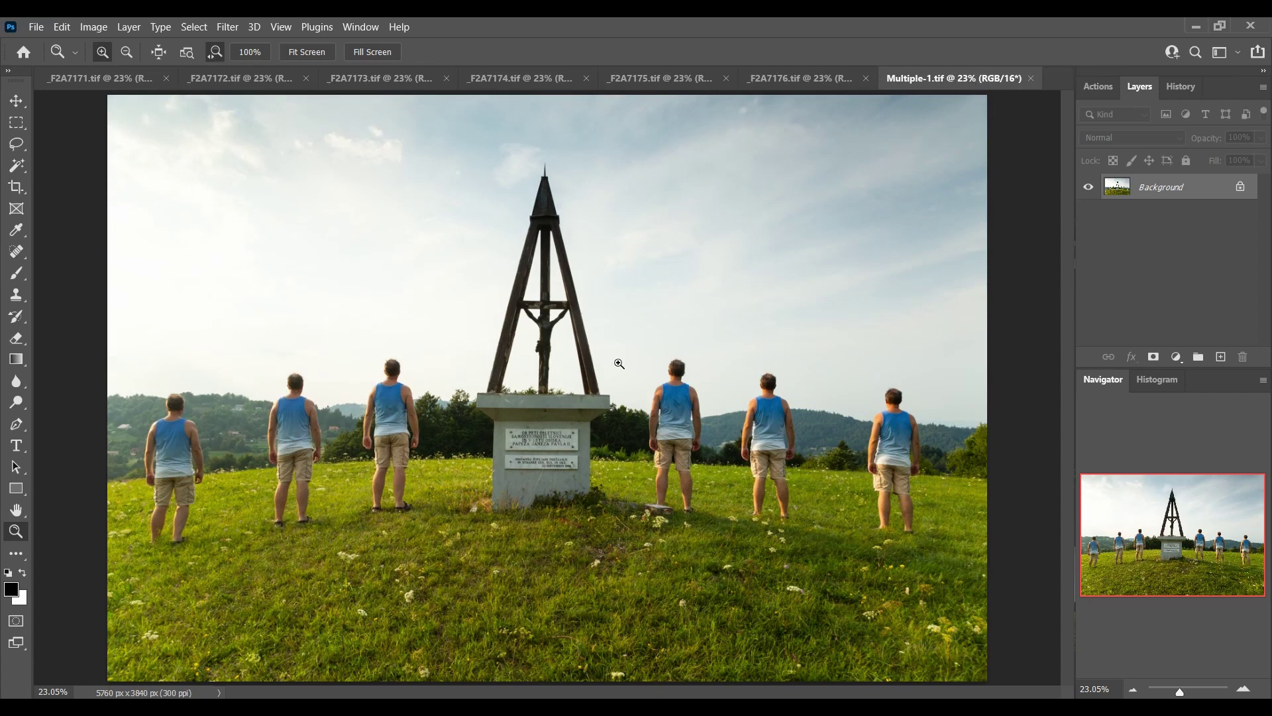
- Use Load Files into Stack to load _F2A7171–_F2A7176 from TIFFs as layers in a new document
{"action": "left_click", "coordinate": [36, 28]}
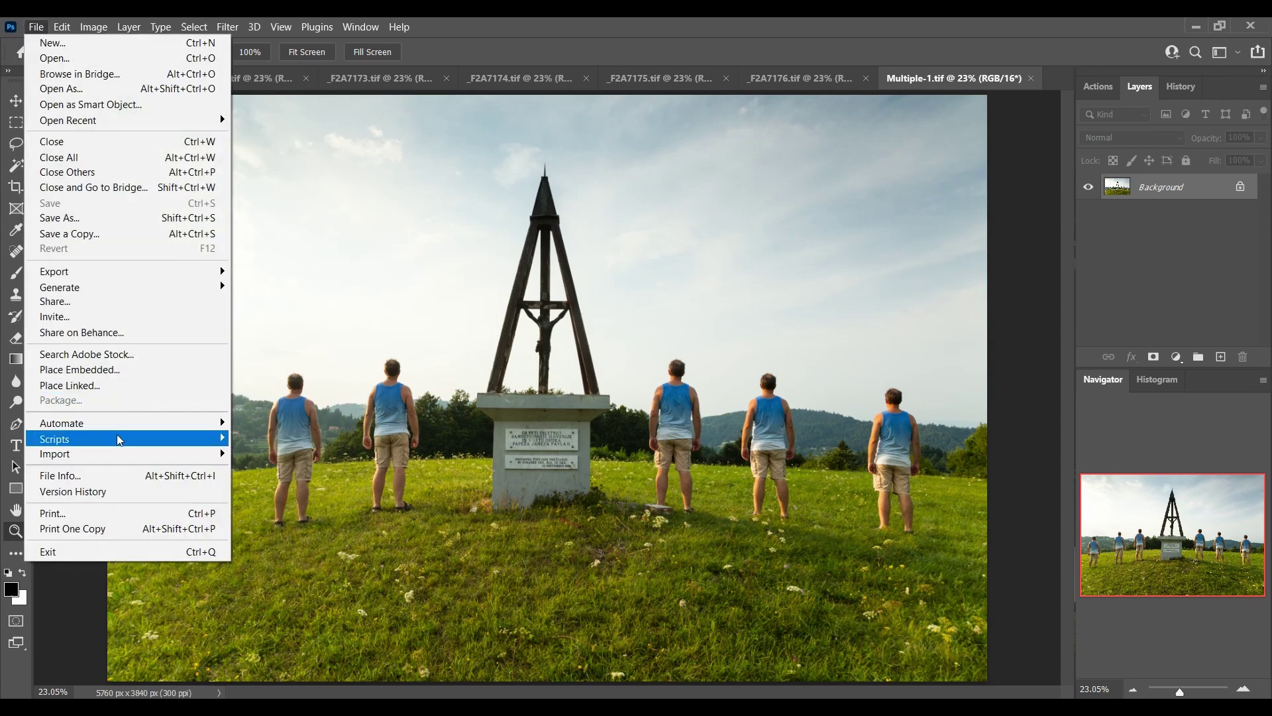
{"action": "mouse_move", "coordinate": [119, 439]}
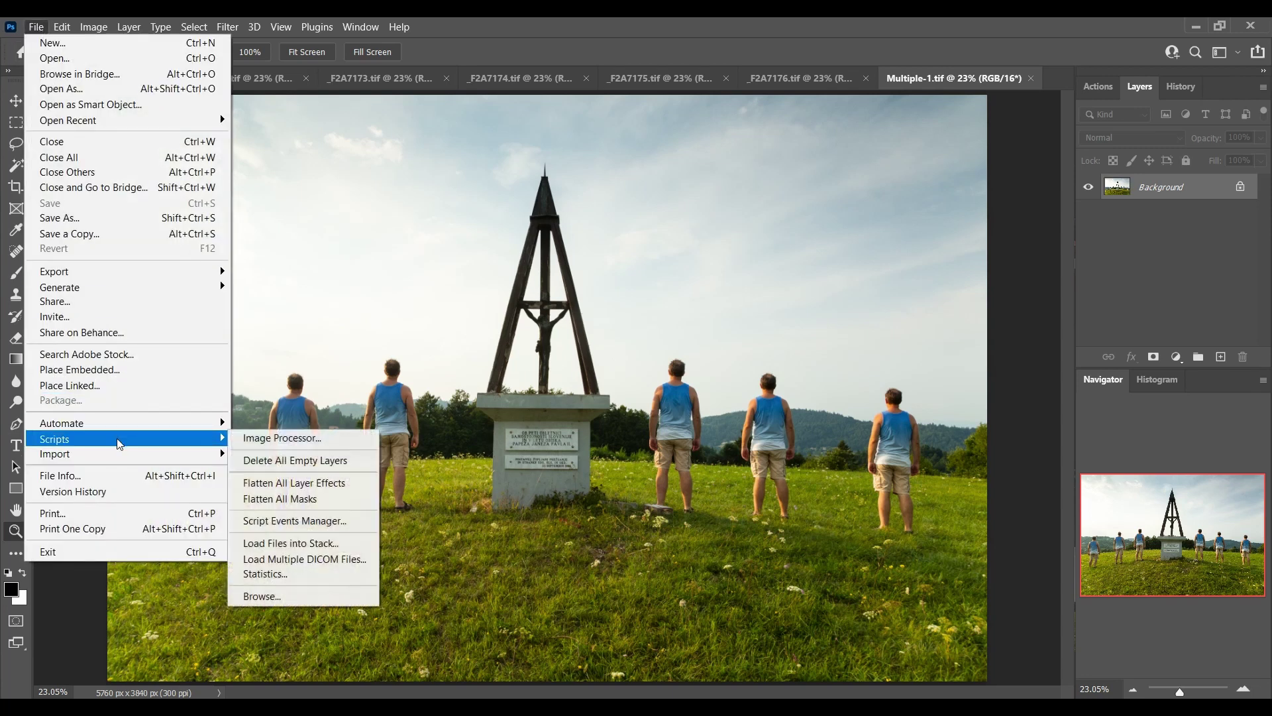
{"action": "left_click", "coordinate": [296, 545]}
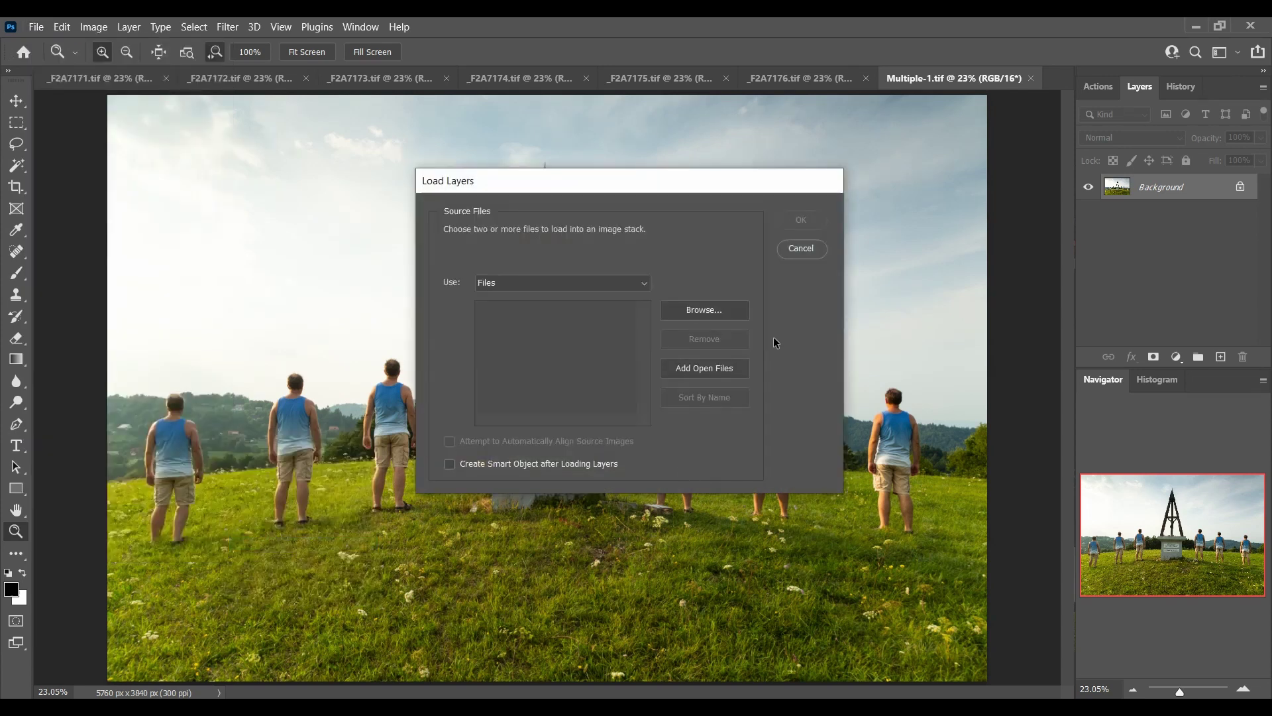
{"action": "left_click", "coordinate": [702, 310]}
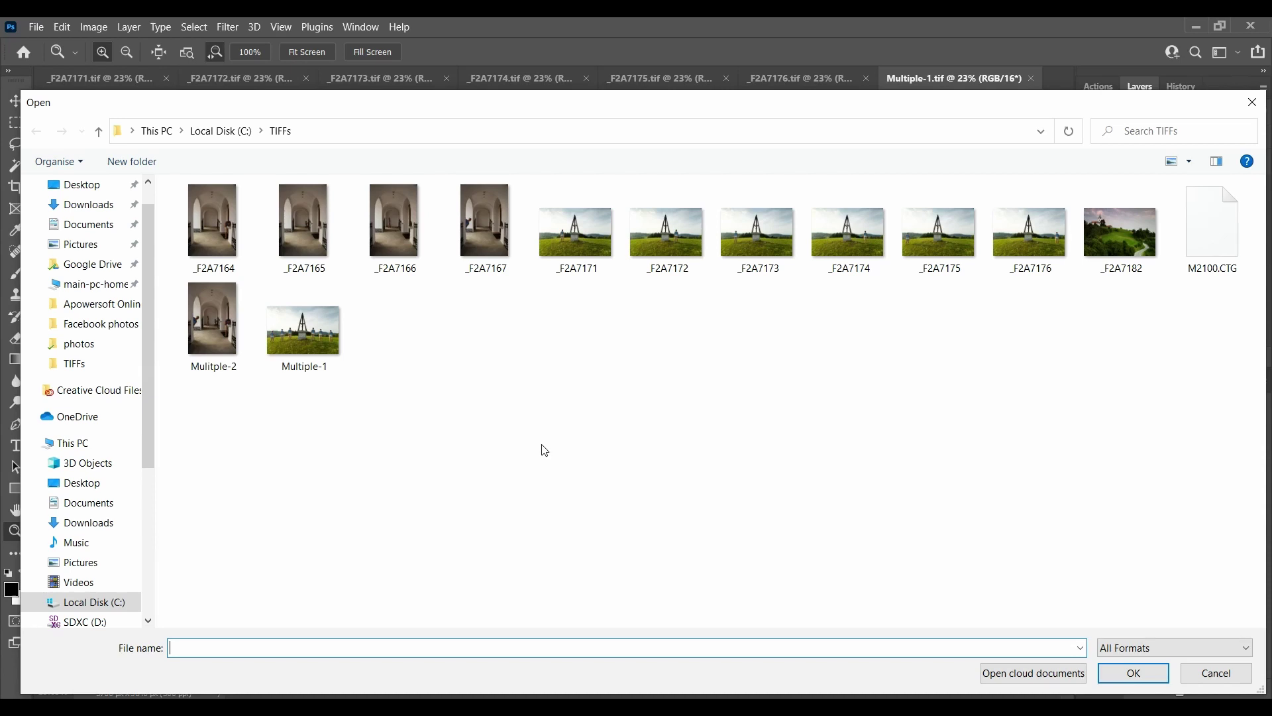
{"action": "left_click", "coordinate": [576, 236]}
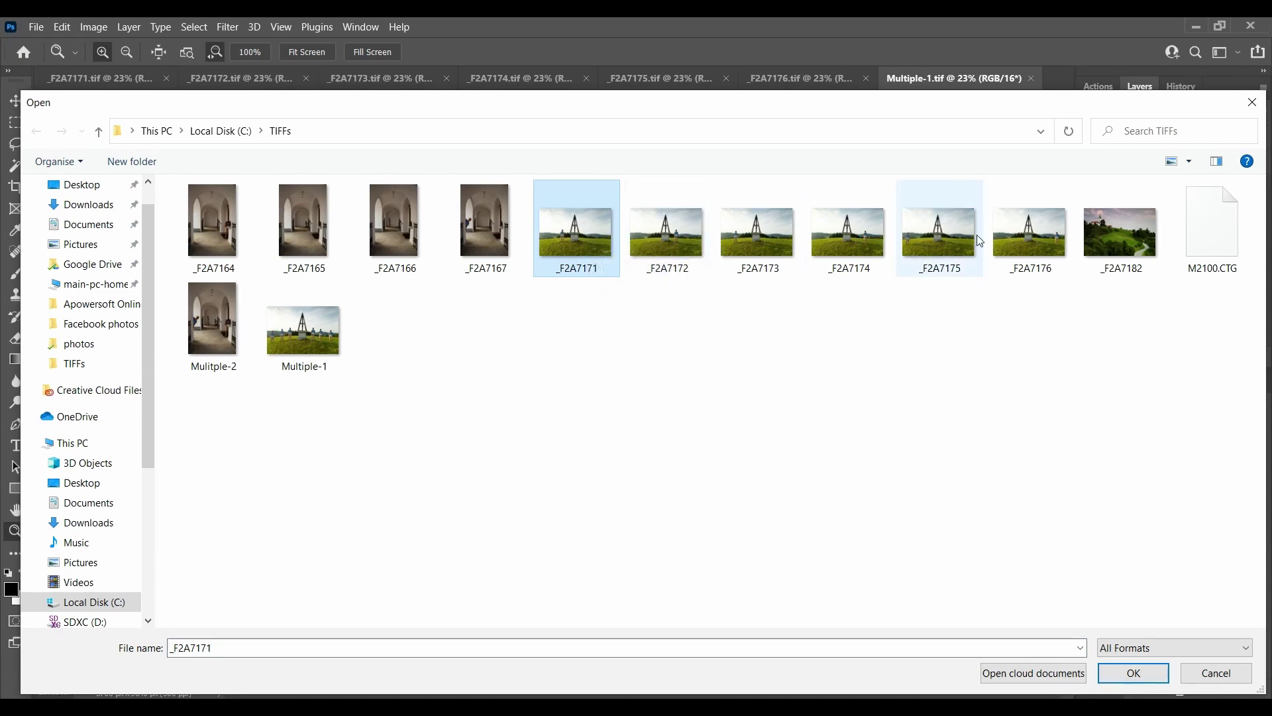
{"action": "left_click", "coordinate": [1024, 236], "text": "shift"}
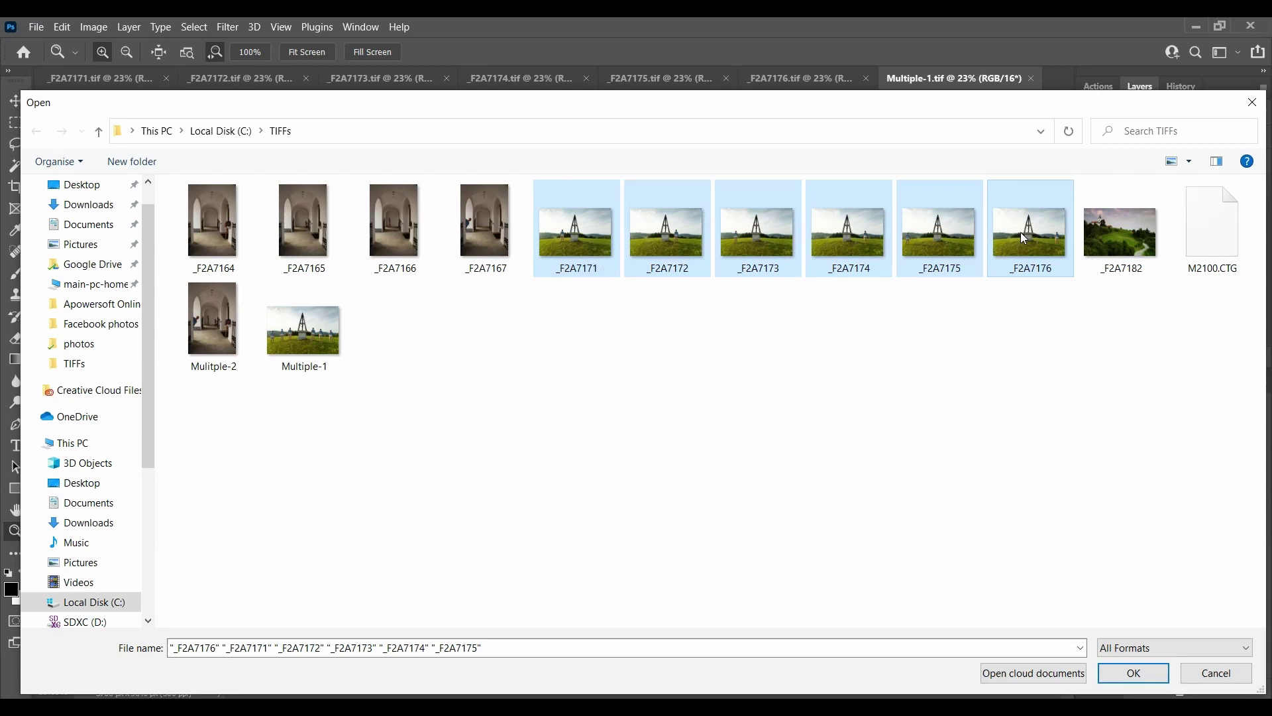
{"action": "left_click", "coordinate": [1133, 672]}
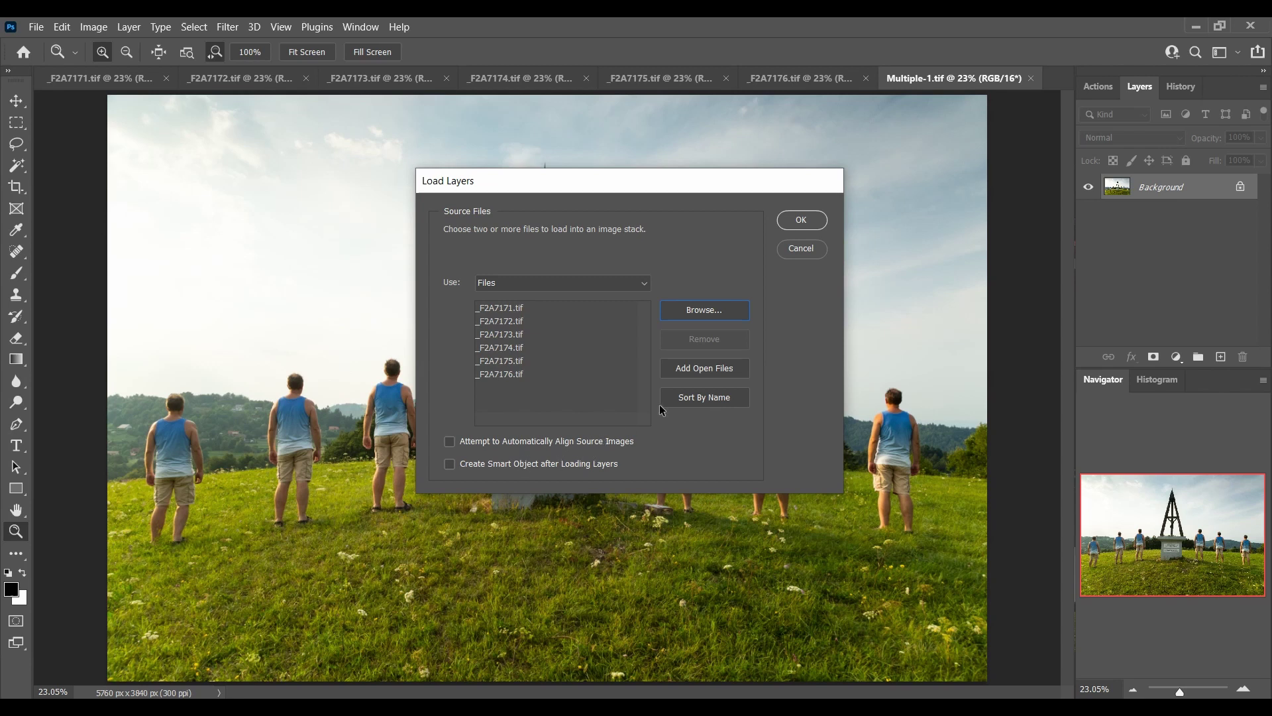
{"action": "left_click", "coordinate": [788, 225]}
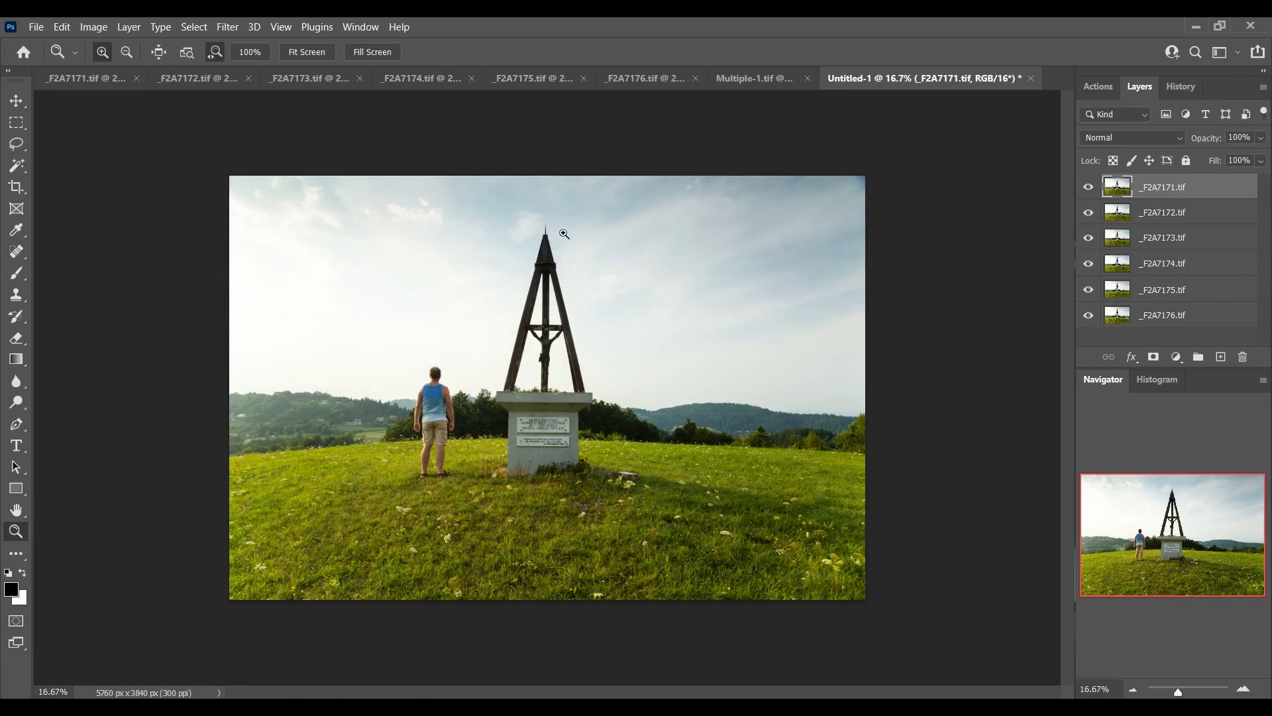
{"action": "left_click", "coordinate": [362, 28]}
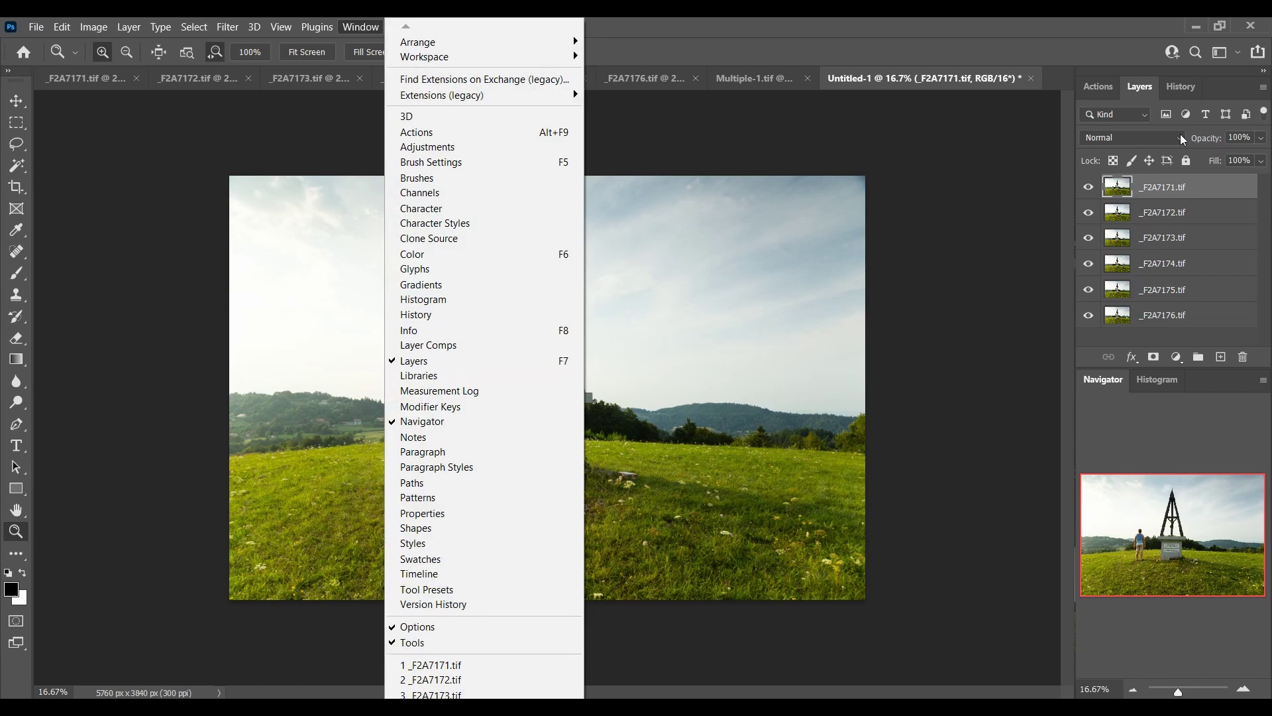
{"action": "left_click", "coordinate": [1135, 89]}
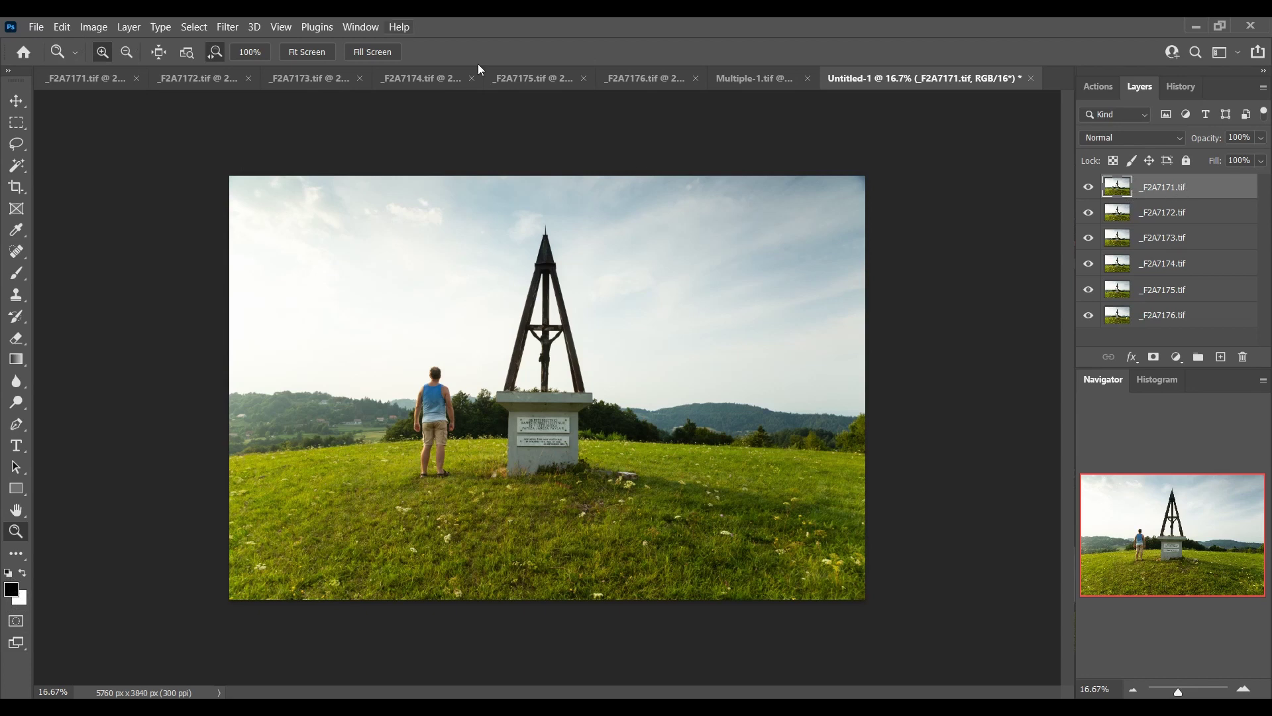
{"action": "left_click", "coordinate": [129, 27]}
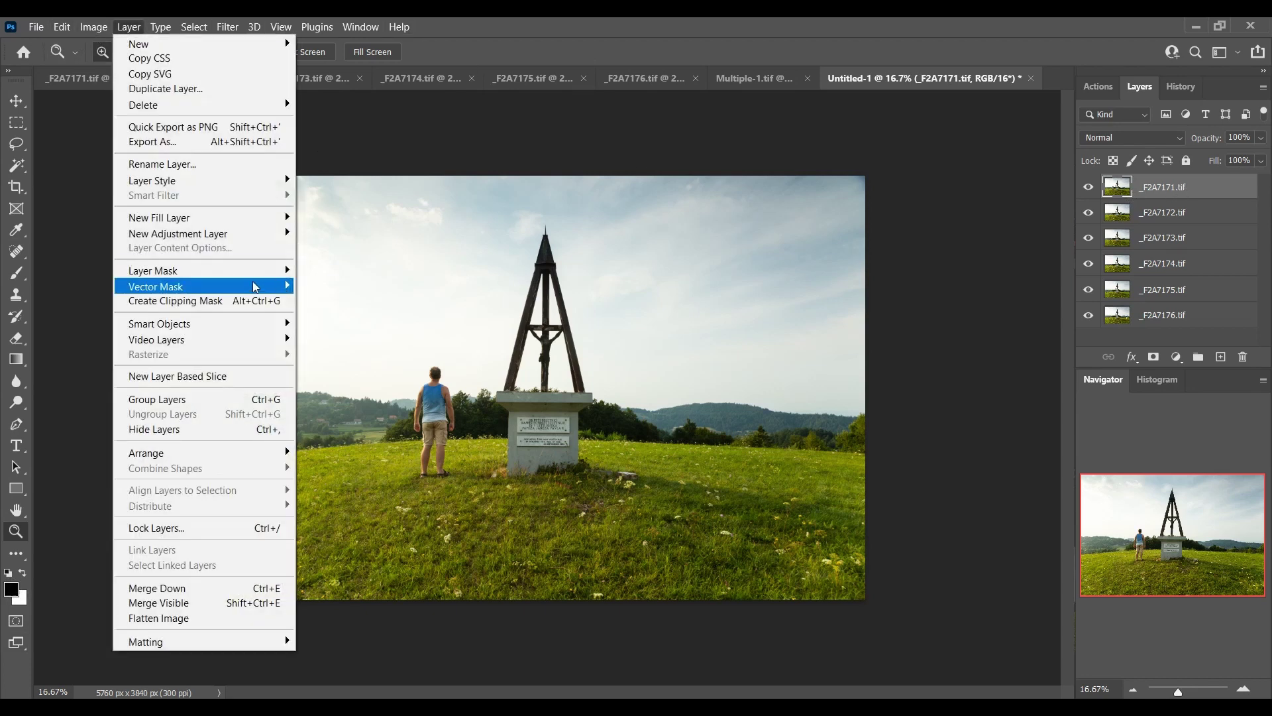
- Add a Reveal All mask to the top layer and set a 511 px, 0% hardness brush
{"action": "mouse_move", "coordinate": [259, 274]}
{"action": "left_click", "coordinate": [338, 270]}
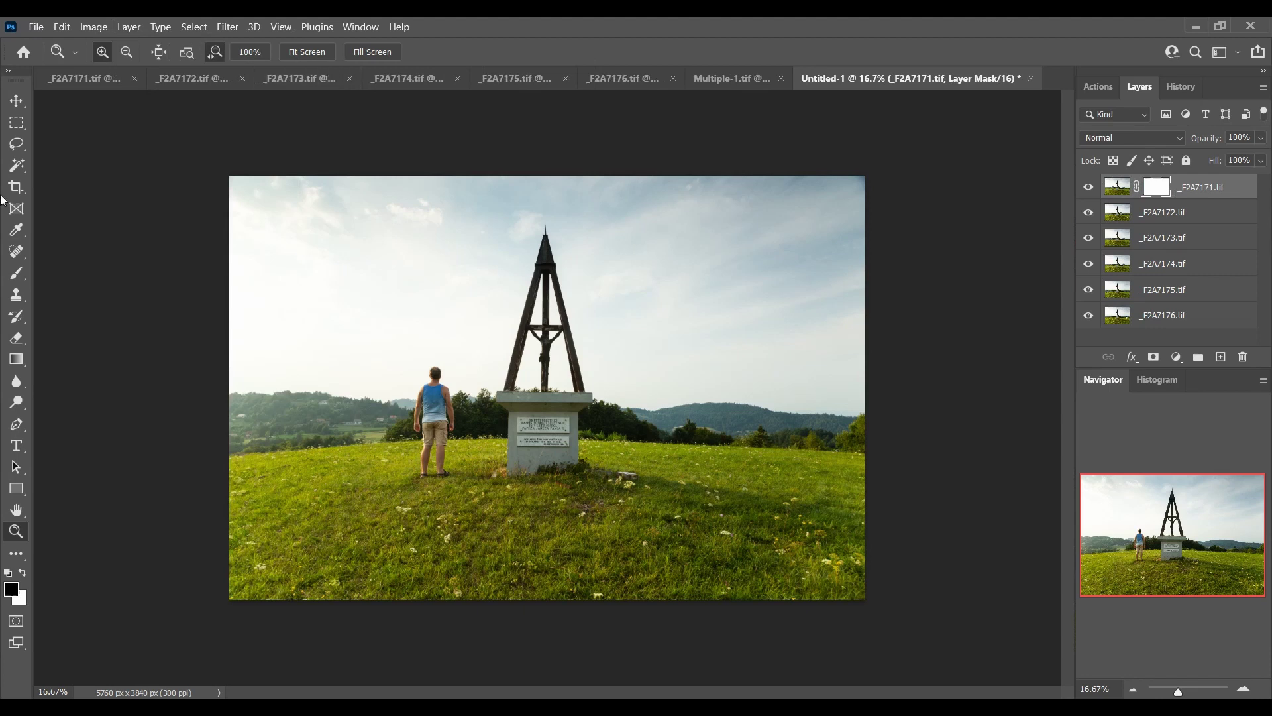
{"action": "left_click", "coordinate": [17, 281]}
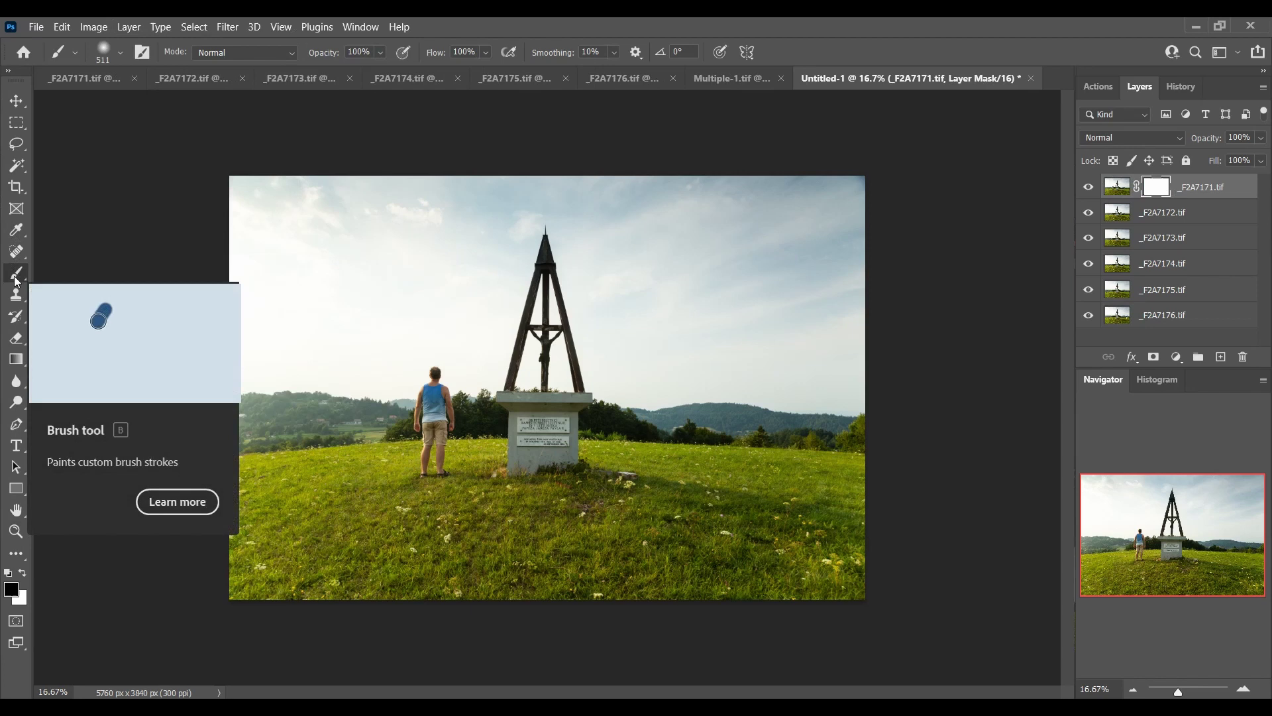
{"action": "left_click", "coordinate": [123, 54]}
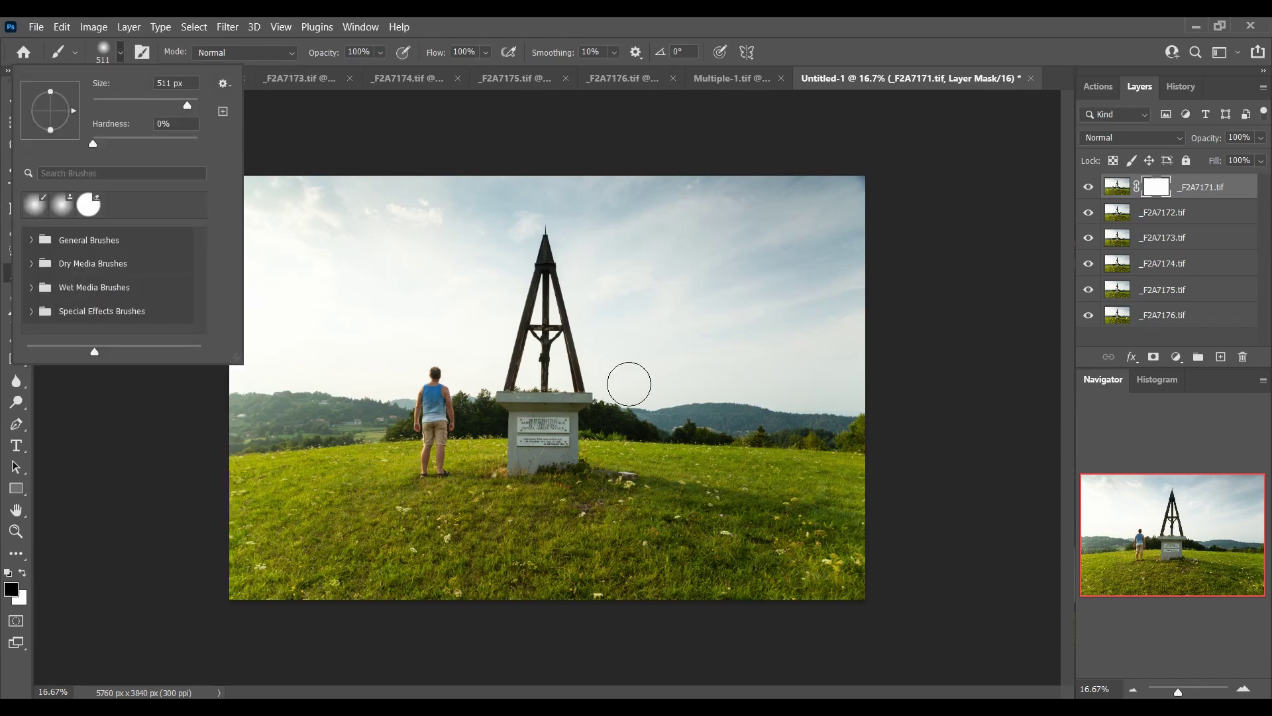
{"action": "left_click", "coordinate": [173, 436]}
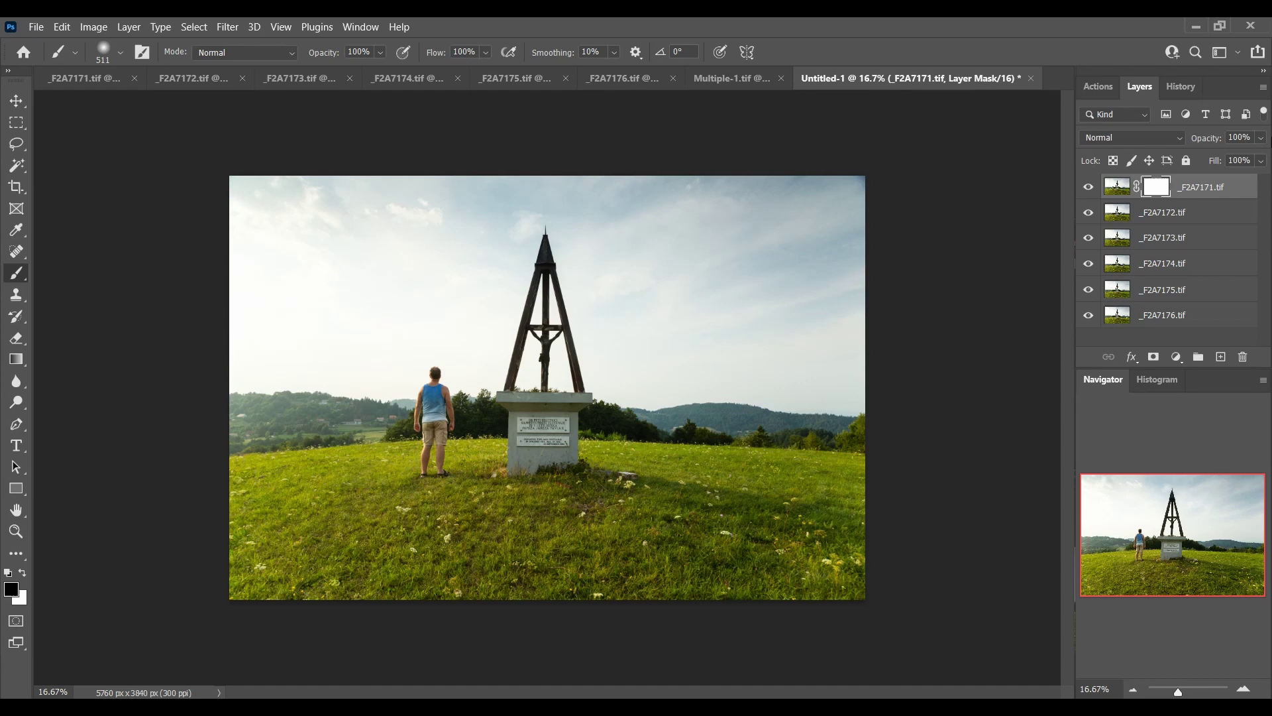
- Paint the top layer's mask to reveal the man right of the monument, then select _F2A7172.tif too
{"action": "left_click", "coordinate": [1258, 140]}
{"action": "left_click_drag", "start_coordinate": [1266, 162], "coordinate": [1183, 164]}
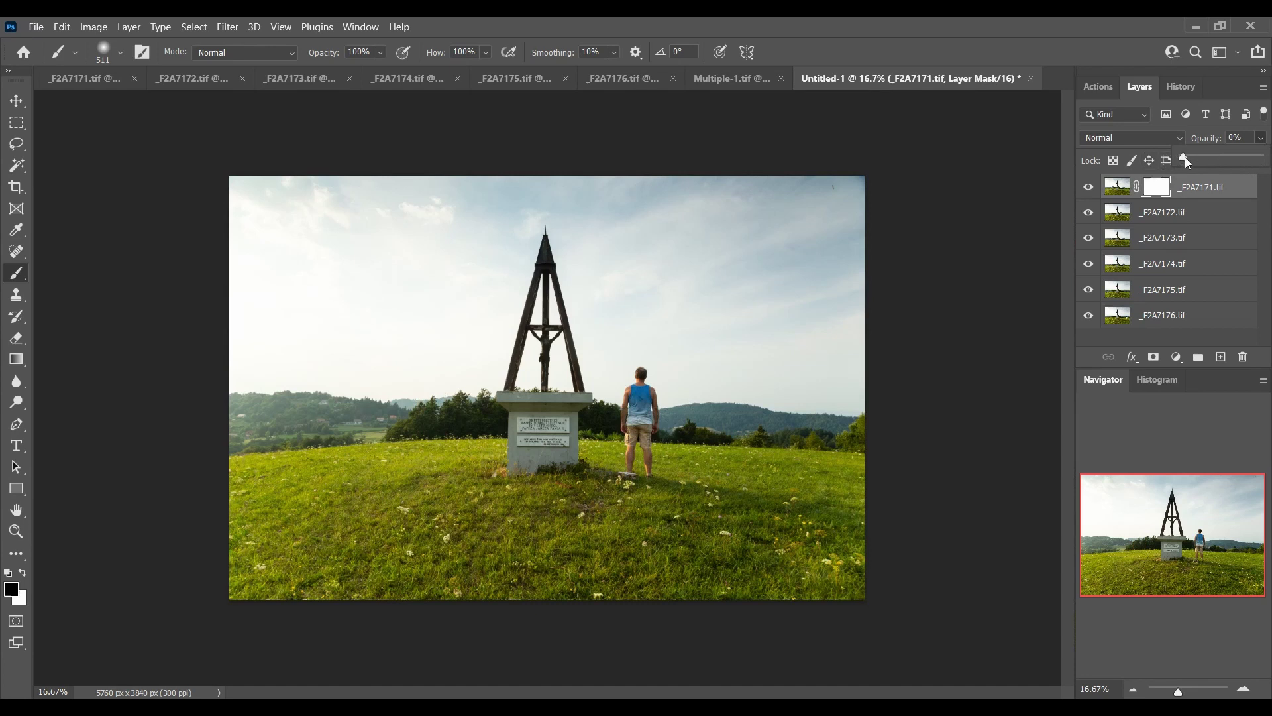
{"action": "left_click_drag", "start_coordinate": [1187, 164], "coordinate": [1258, 159]}
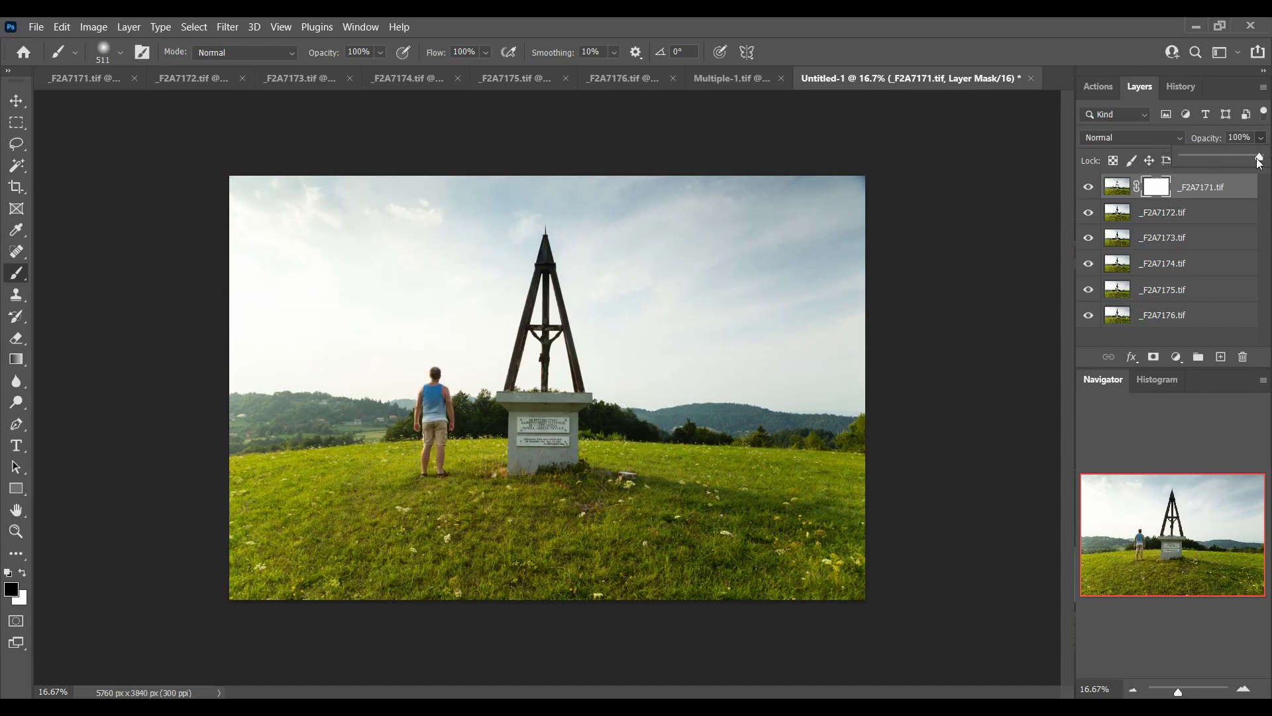
{"action": "mouse_move", "coordinate": [637, 457]}
{"action": "left_mouse_down"}
{"action": "mouse_move", "coordinate": [662, 394]}
{"action": "mouse_move", "coordinate": [638, 390]}
{"action": "mouse_move", "coordinate": [643, 379]}
{"action": "mouse_move", "coordinate": [627, 411]}
{"action": "mouse_move", "coordinate": [640, 469]}
{"action": "left_mouse_up"}
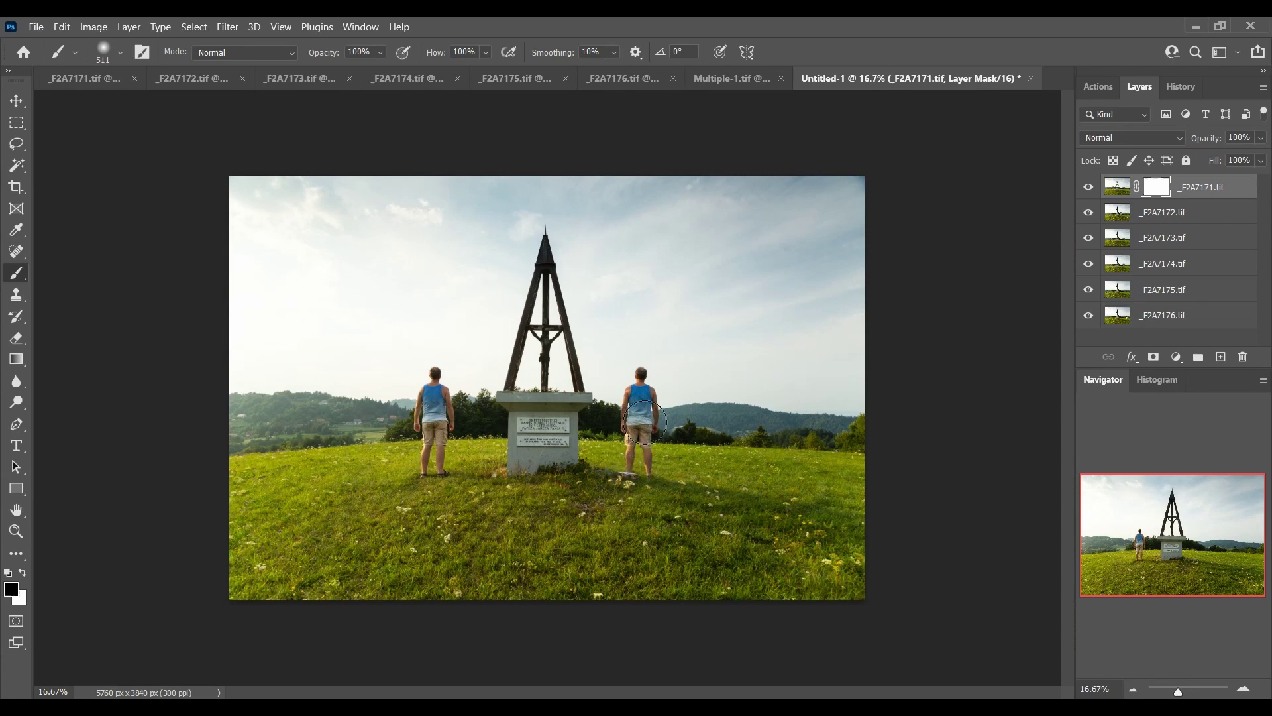
{"action": "mouse_move", "coordinate": [644, 422]}
{"action": "left_mouse_down"}
{"action": "mouse_move", "coordinate": [639, 378]}
{"action": "mouse_move", "coordinate": [619, 457]}
{"action": "mouse_move", "coordinate": [629, 476]}
{"action": "left_mouse_up"}
{"action": "left_click", "coordinate": [1196, 213], "text": "shift"}
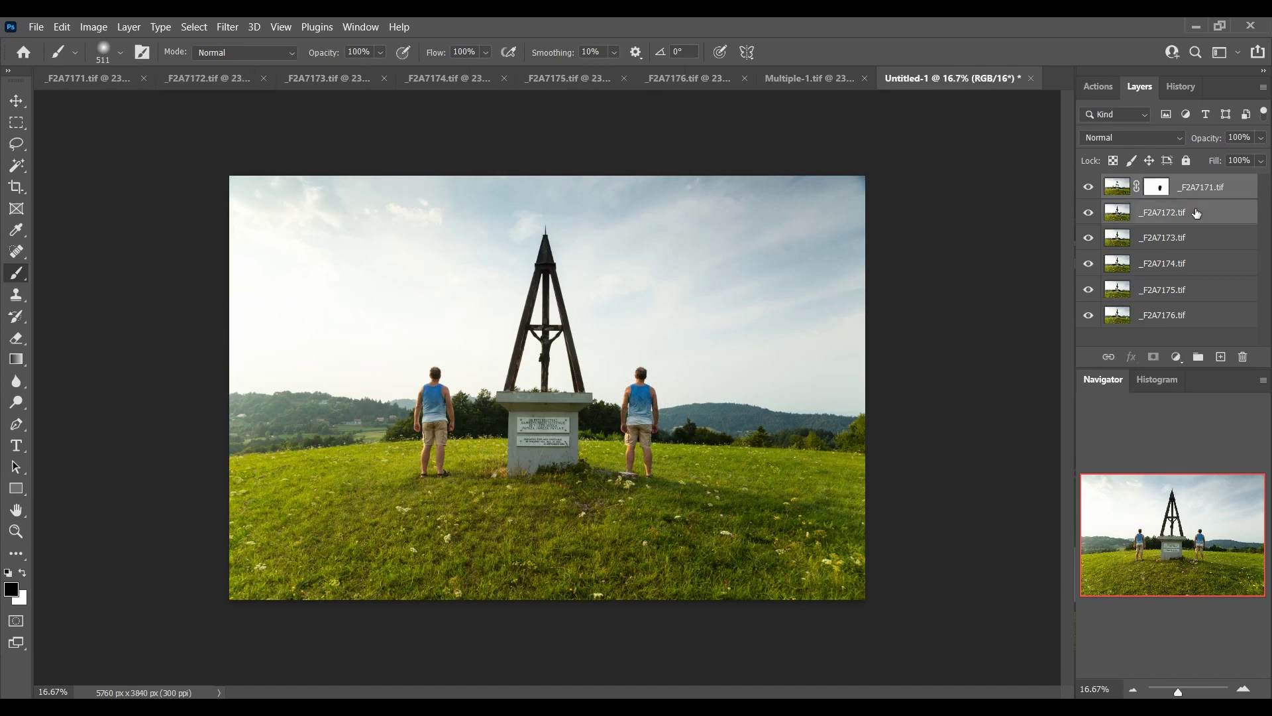
- Merge _F2A7172.tif into the top layer and give it a new Reveal All mask
{"action": "right_click", "coordinate": [1197, 214]}
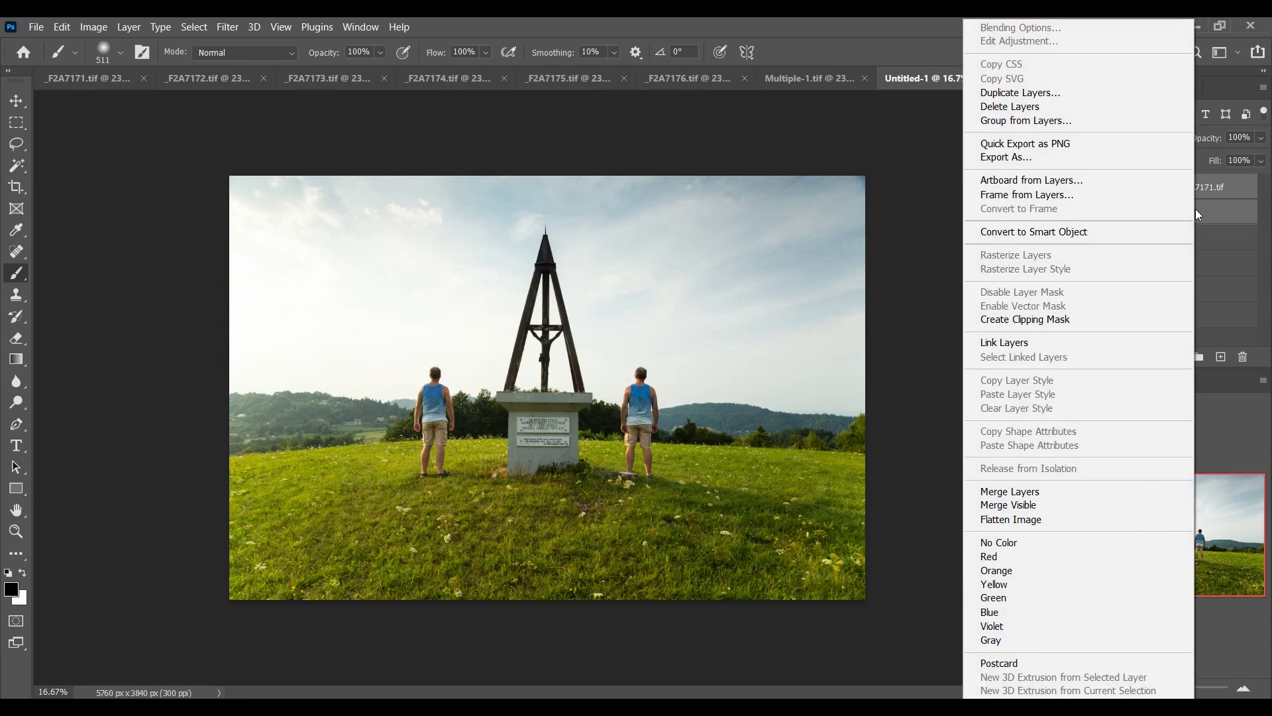
{"action": "left_click", "coordinate": [1105, 495]}
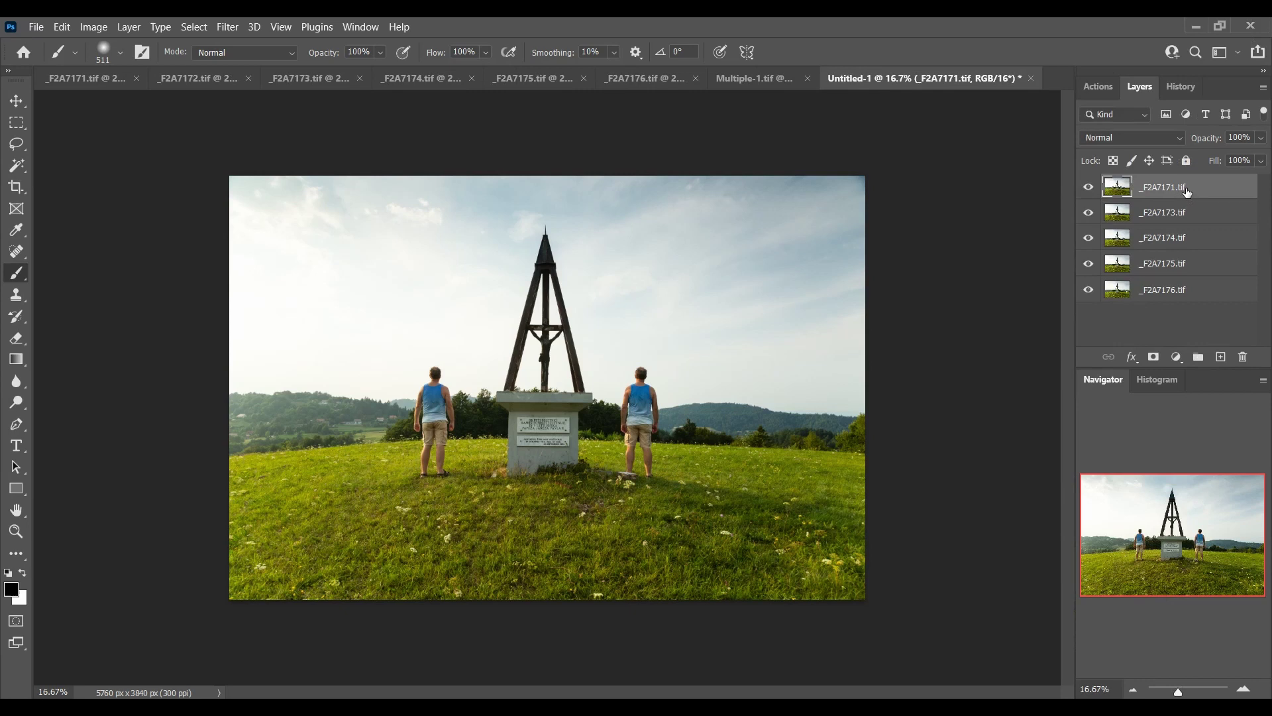
{"action": "left_click", "coordinate": [130, 30]}
{"action": "mouse_move", "coordinate": [251, 277]}
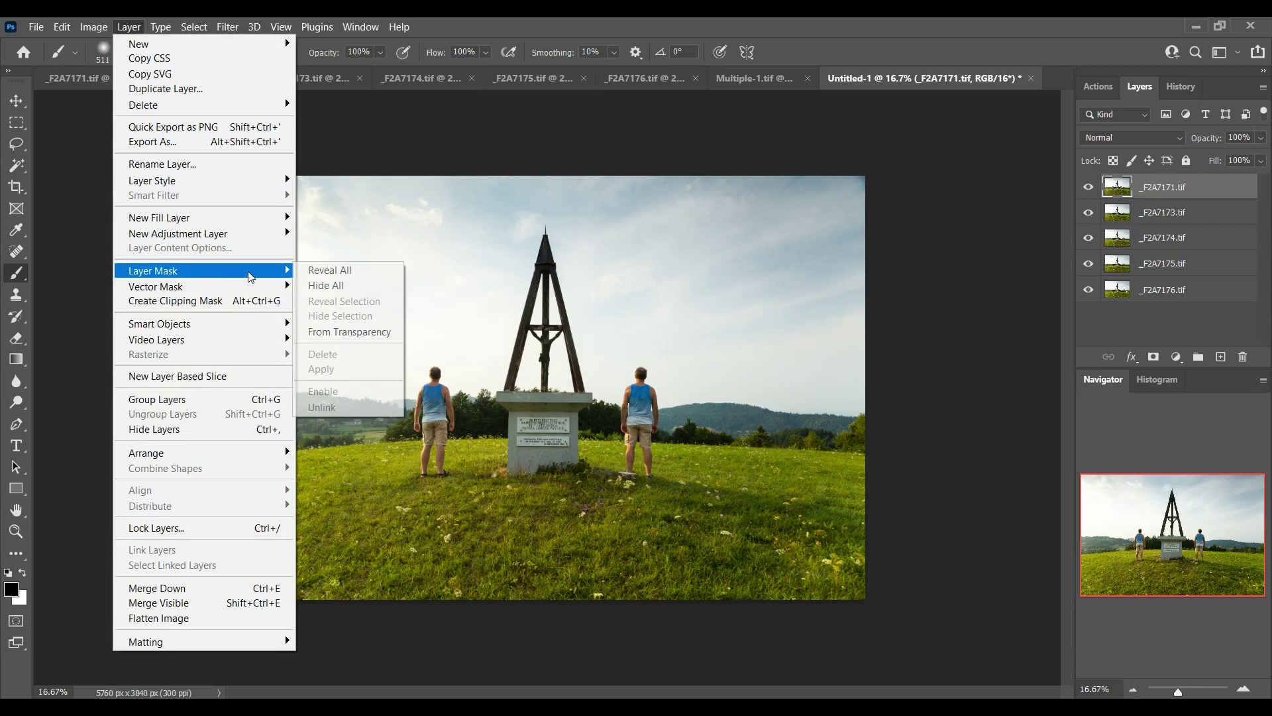
{"action": "left_click", "coordinate": [311, 271]}
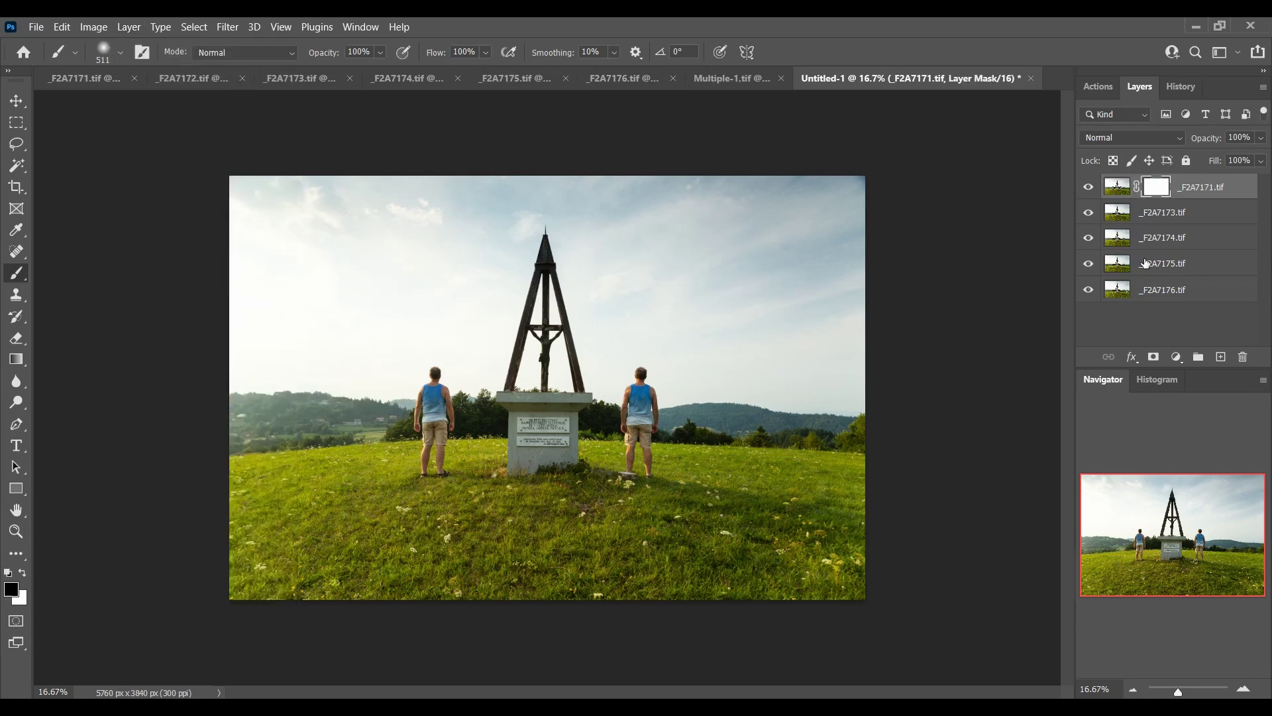
- Paint in the man at far left through the mask, then select _F2A7173 as well
{"action": "left_click", "coordinate": [1261, 138]}
{"action": "mouse_move", "coordinate": [1261, 161]}
{"action": "left_mouse_down"}
{"action": "mouse_move", "coordinate": [1198, 164]}
{"action": "mouse_move", "coordinate": [1262, 162]}
{"action": "left_mouse_up"}
{"action": "mouse_move", "coordinate": [349, 352]}
{"action": "left_mouse_down"}
{"action": "mouse_move", "coordinate": [352, 477]}
{"action": "mouse_move", "coordinate": [366, 420]}
{"action": "mouse_move", "coordinate": [365, 407]}
{"action": "mouse_move", "coordinate": [349, 489]}
{"action": "mouse_move", "coordinate": [348, 462]}
{"action": "mouse_move", "coordinate": [364, 469]}
{"action": "mouse_move", "coordinate": [363, 480]}
{"action": "mouse_move", "coordinate": [355, 383]}
{"action": "left_mouse_up"}
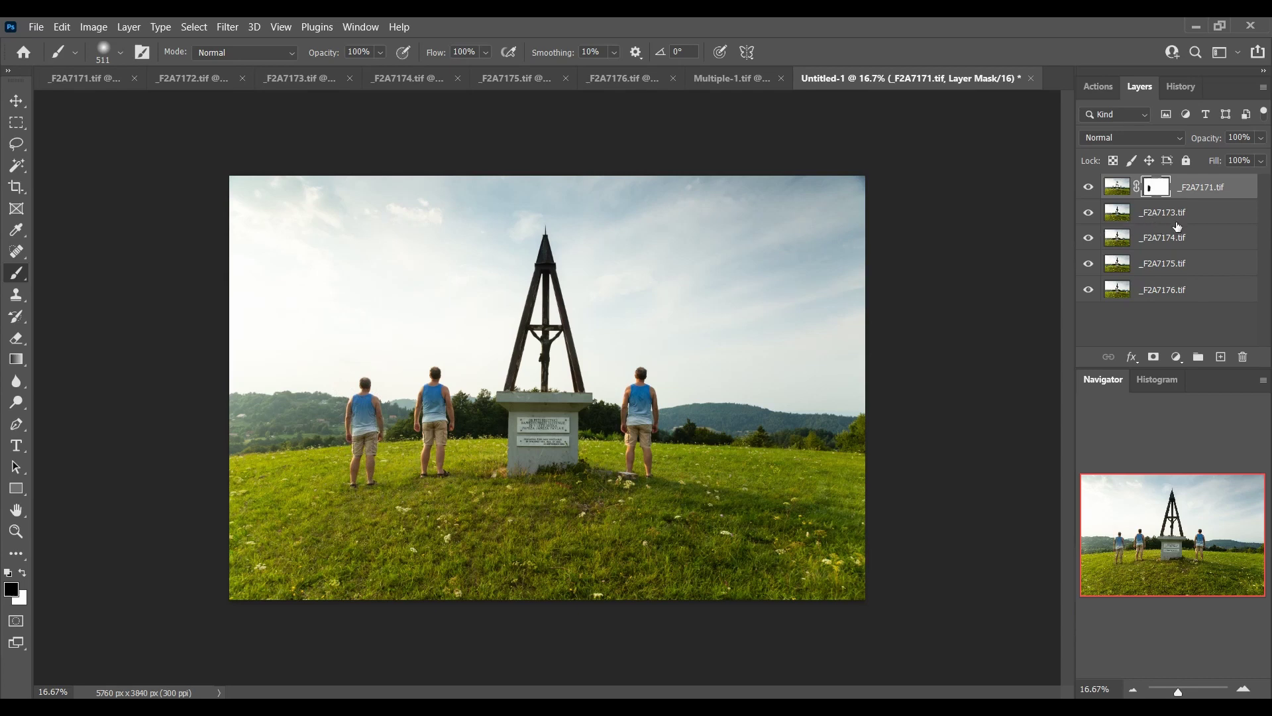
{"action": "left_click", "coordinate": [1194, 212], "text": "shift"}
{"action": "right_click", "coordinate": [1193, 210]}
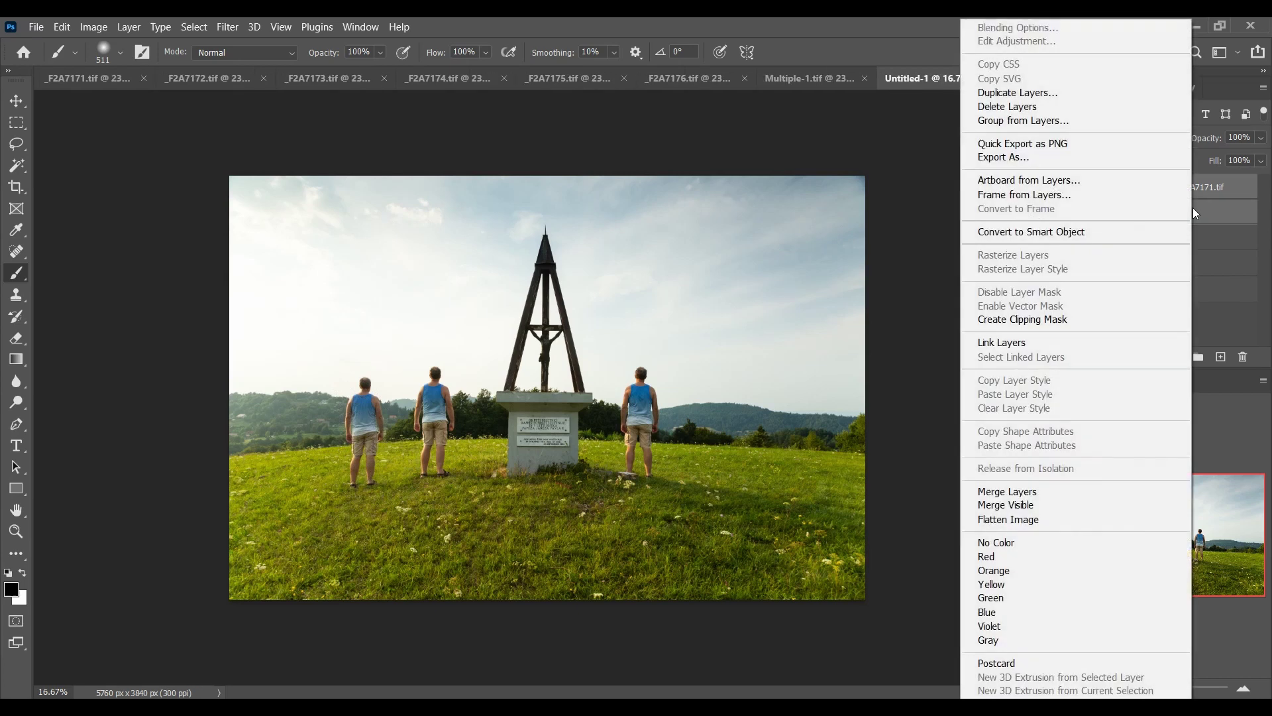
- Merge _F2A7173 into the top layer and add a Reveal All mask
{"action": "left_click", "coordinate": [1024, 494]}
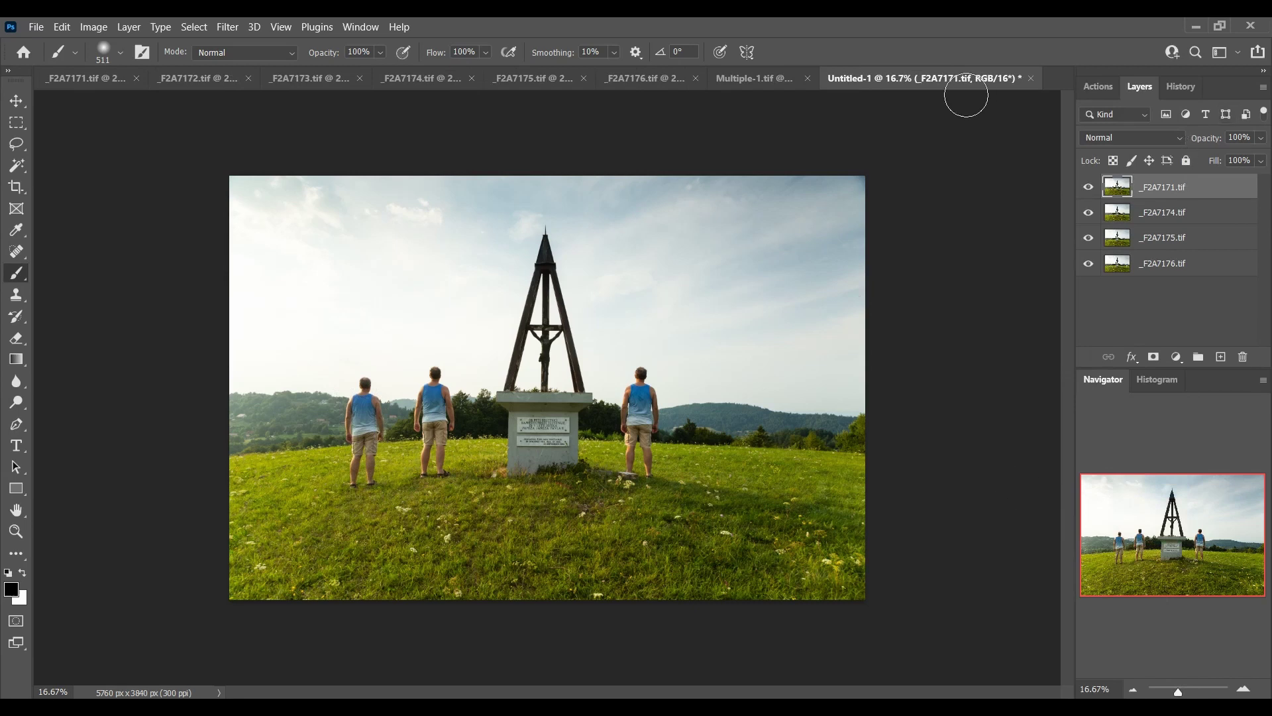
{"action": "left_click", "coordinate": [126, 27]}
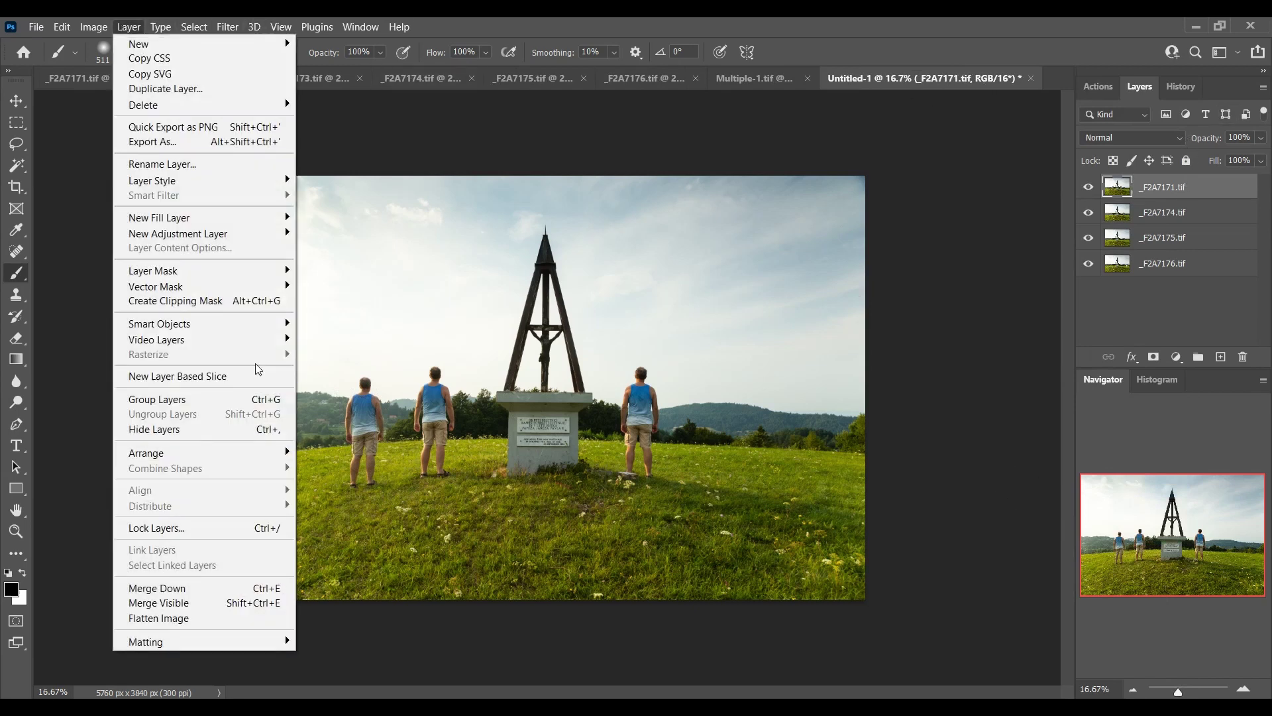
{"action": "mouse_move", "coordinate": [152, 270]}
{"action": "left_click", "coordinate": [313, 270]}
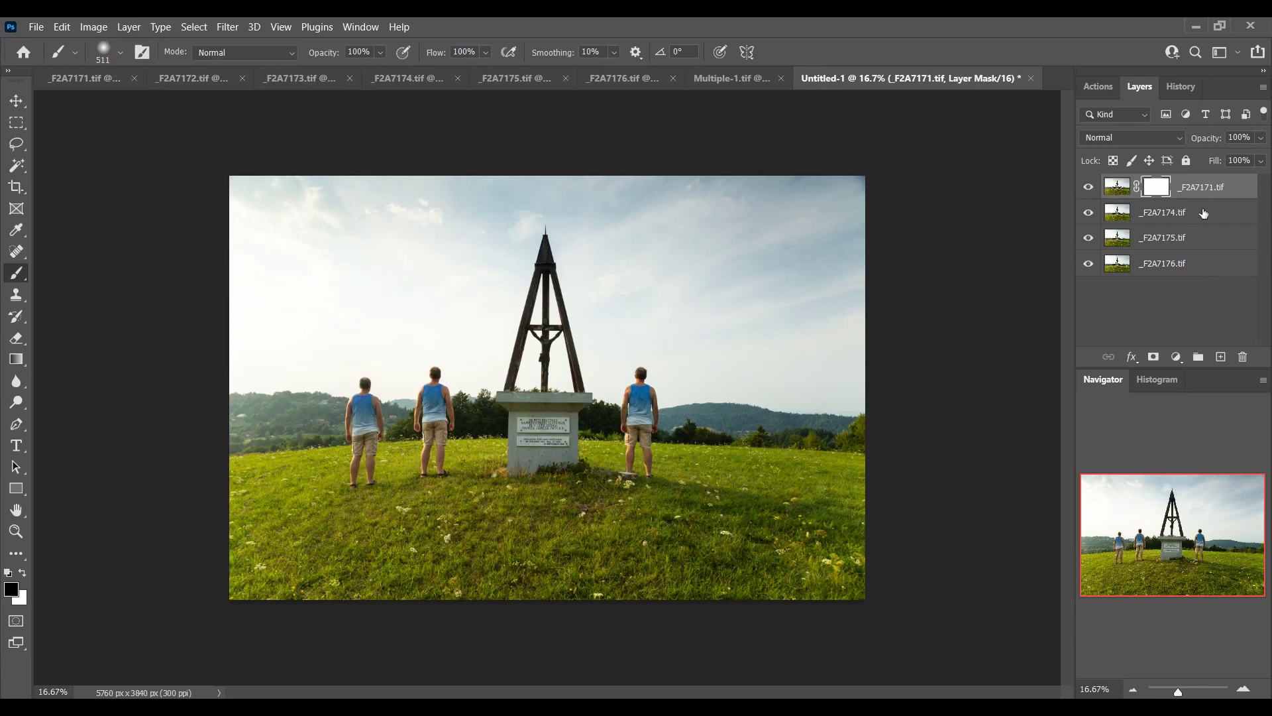
- Check below with the opacity control and paint in the man right of the cross
{"action": "left_click", "coordinate": [1260, 138]}
{"action": "left_click_drag", "start_coordinate": [1261, 156], "coordinate": [1184, 161]}
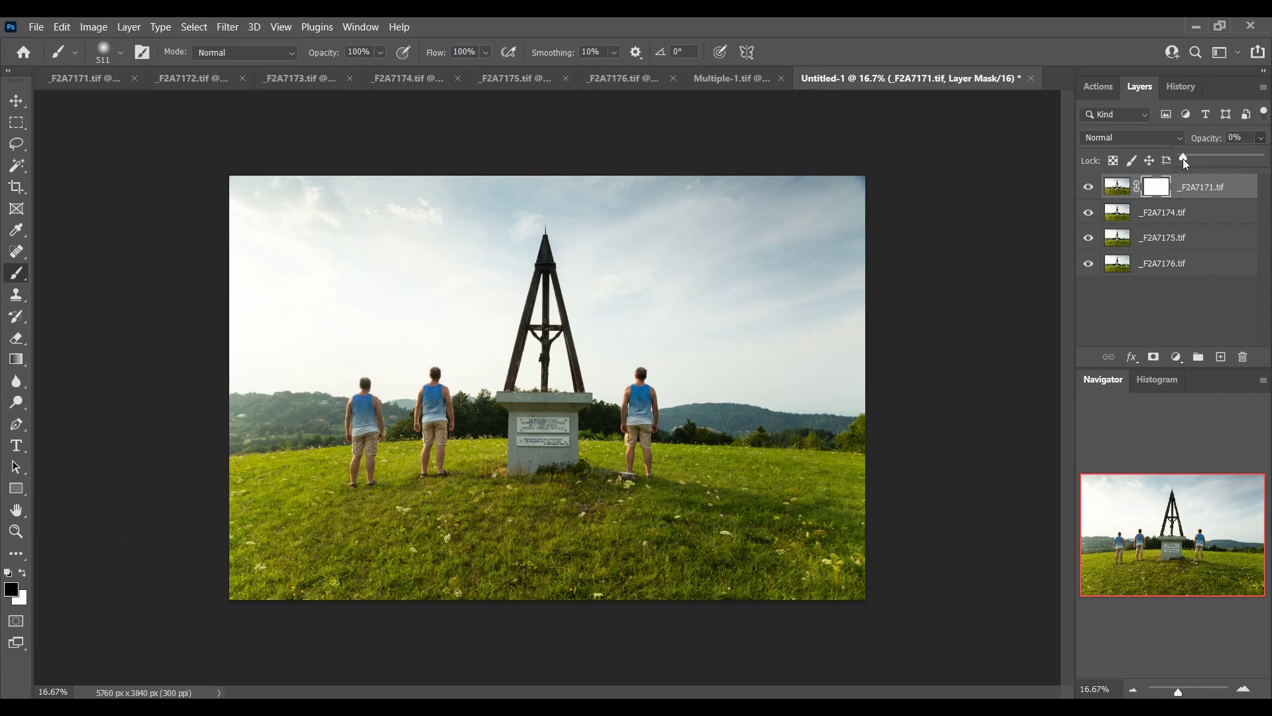
{"action": "key", "text": "Escape"}
{"action": "mouse_move", "coordinate": [715, 411]}
{"action": "left_mouse_down"}
{"action": "mouse_move", "coordinate": [714, 490]}
{"action": "mouse_move", "coordinate": [716, 426]}
{"action": "mouse_move", "coordinate": [715, 482]}
{"action": "mouse_move", "coordinate": [699, 434]}
{"action": "mouse_move", "coordinate": [694, 530]}
{"action": "mouse_move", "coordinate": [720, 452]}
{"action": "mouse_move", "coordinate": [716, 431]}
{"action": "mouse_move", "coordinate": [692, 463]}
{"action": "mouse_move", "coordinate": [705, 415]}
{"action": "left_mouse_up"}
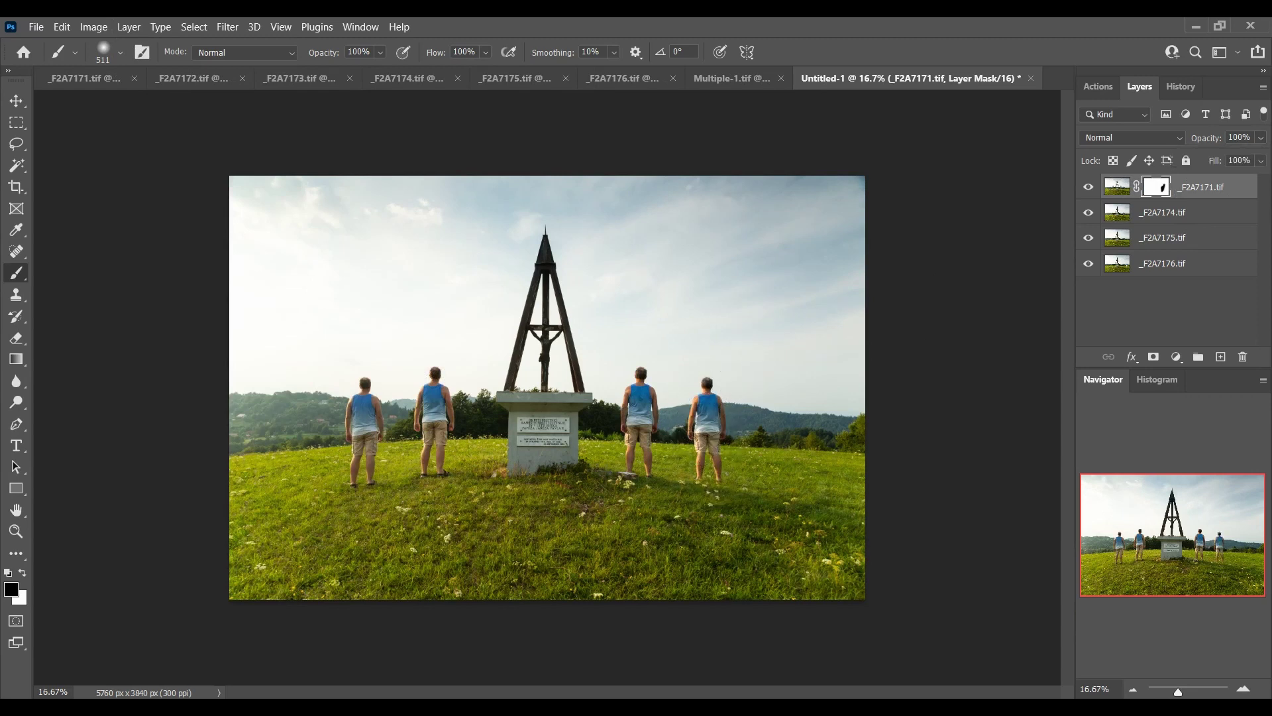
- Merge _F2A7174 into the top layer, add a Reveal All mask, and paint in a fifth man at far left
{"action": "left_click", "coordinate": [1199, 211], "text": "shift"}
{"action": "right_click", "coordinate": [1198, 208]}
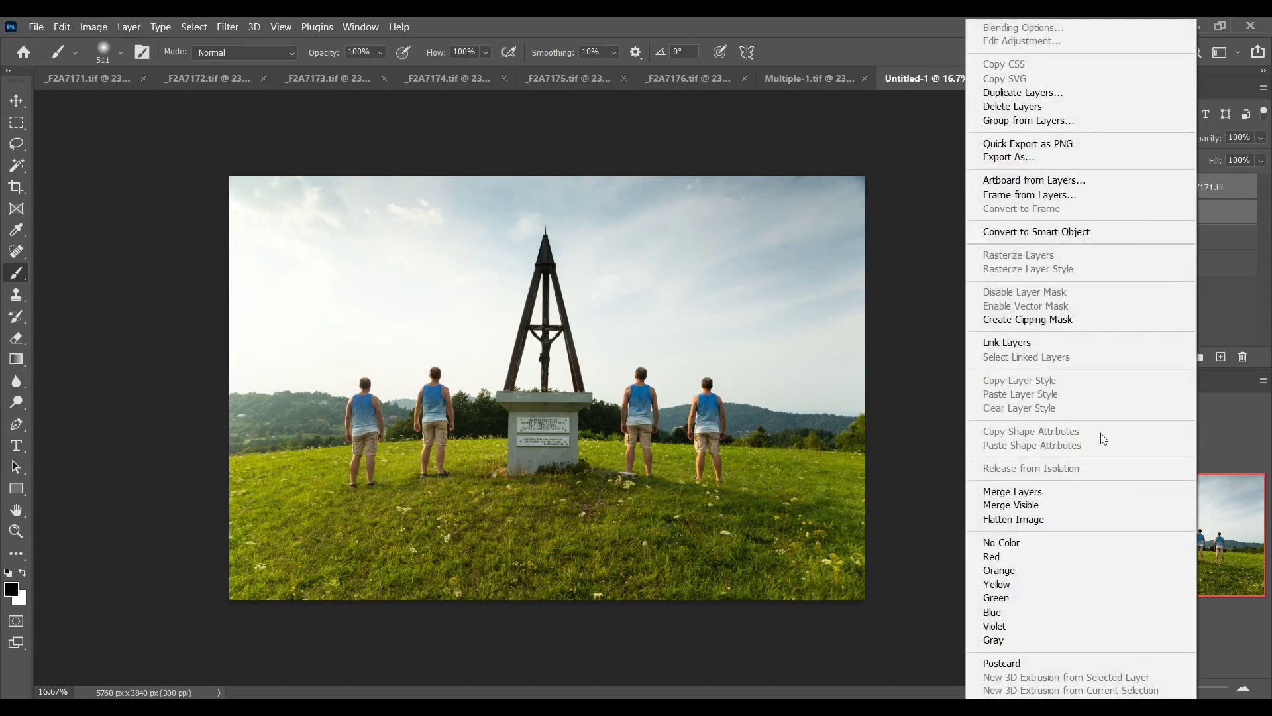
{"action": "left_click", "coordinate": [1052, 497]}
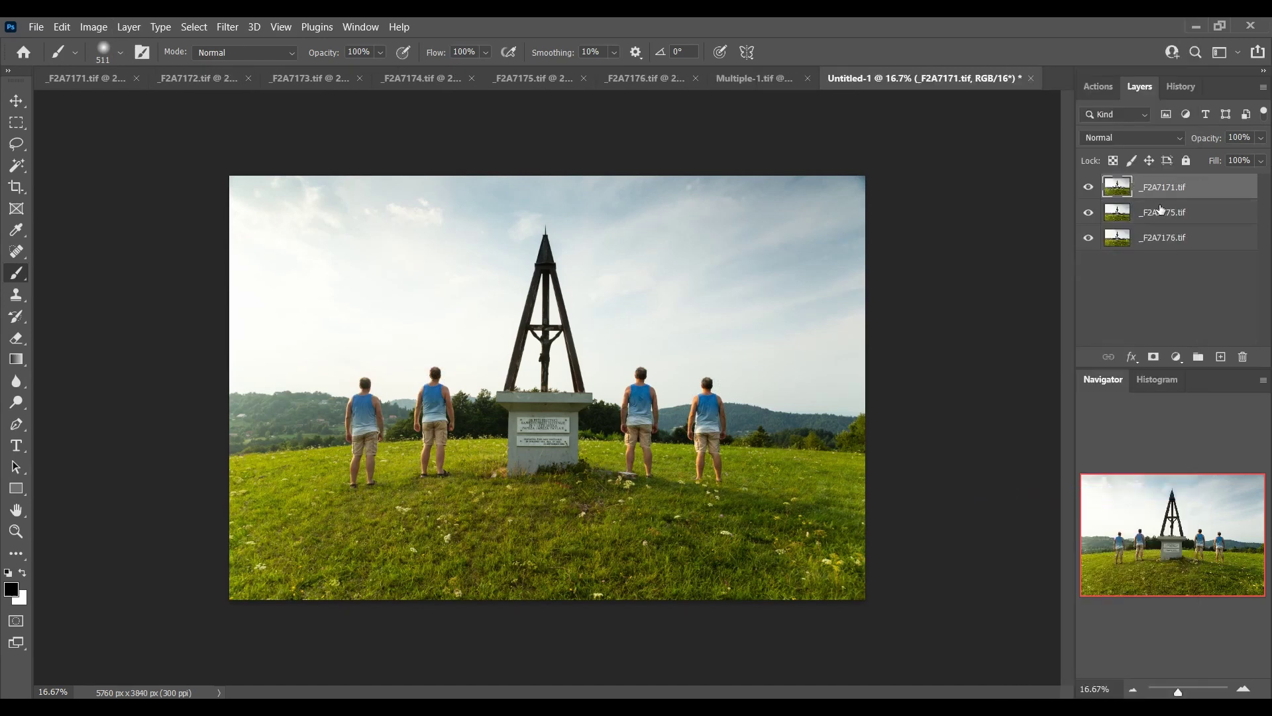
{"action": "left_click", "coordinate": [128, 27]}
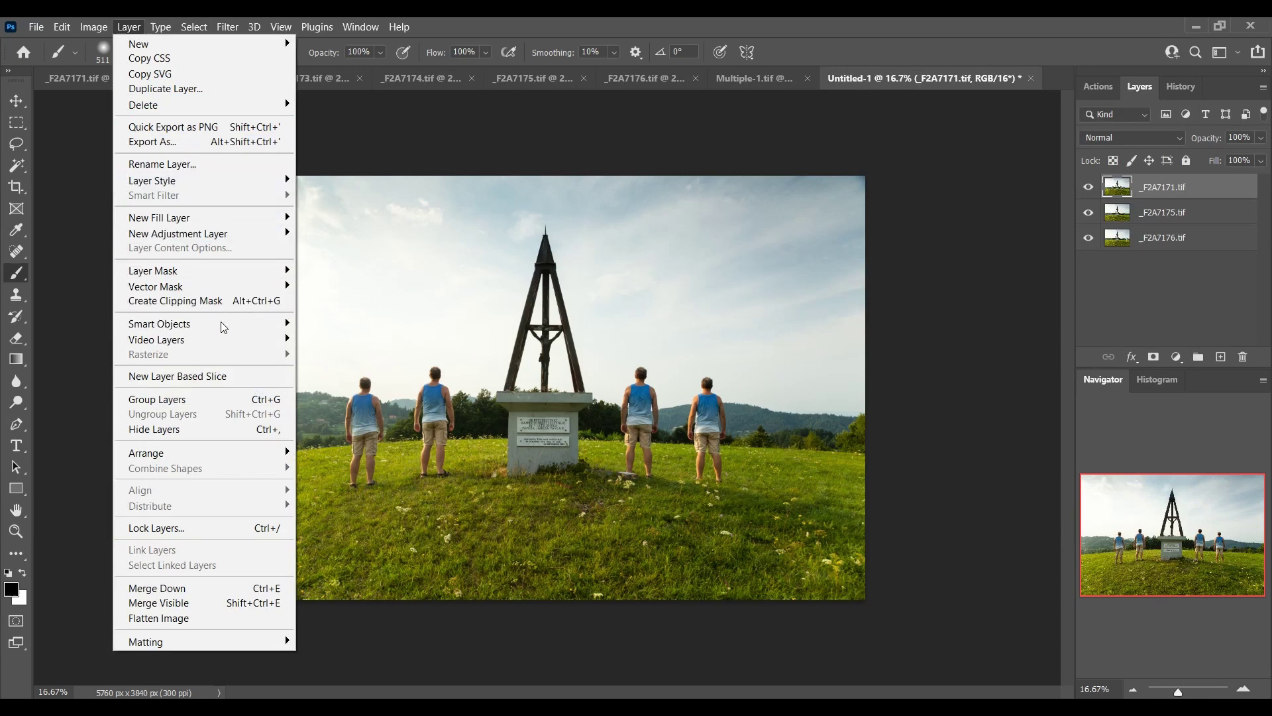
{"action": "mouse_move", "coordinate": [218, 272]}
{"action": "left_click", "coordinate": [331, 270]}
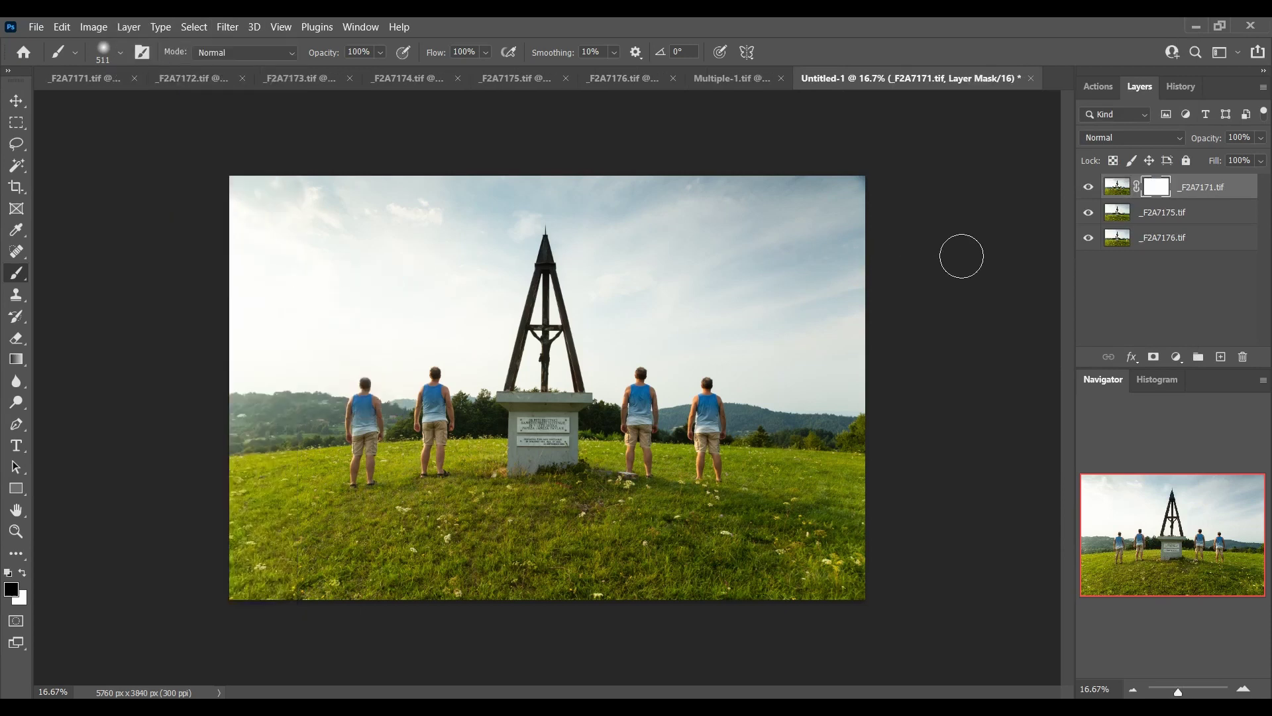
{"action": "mouse_move", "coordinate": [277, 394]}
{"action": "left_mouse_down"}
{"action": "mouse_move", "coordinate": [252, 531]}
{"action": "mouse_move", "coordinate": [259, 480]}
{"action": "mouse_move", "coordinate": [301, 394]}
{"action": "mouse_move", "coordinate": [254, 483]}
{"action": "left_mouse_up"}
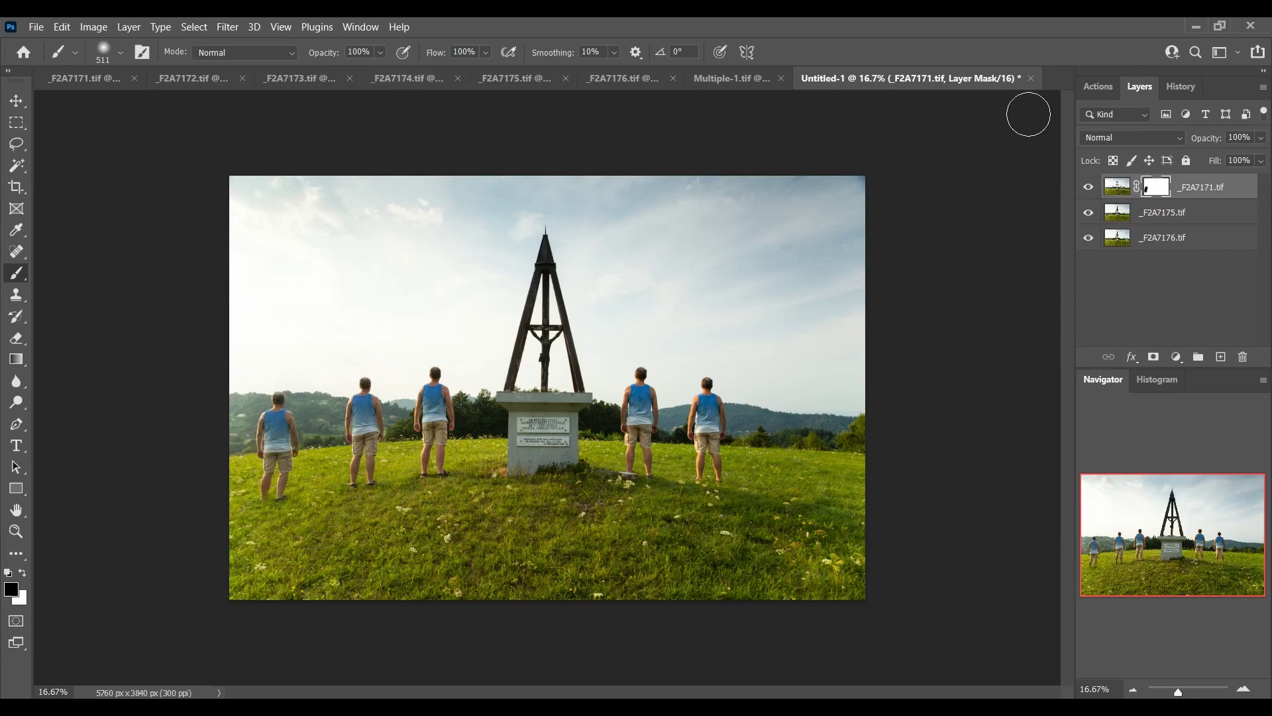
- Merge _F2A7175, add a Reveal All mask, paint in the sixth man at right, and select _F2A7176.tif
{"action": "left_click", "coordinate": [1228, 213], "text": "shift"}
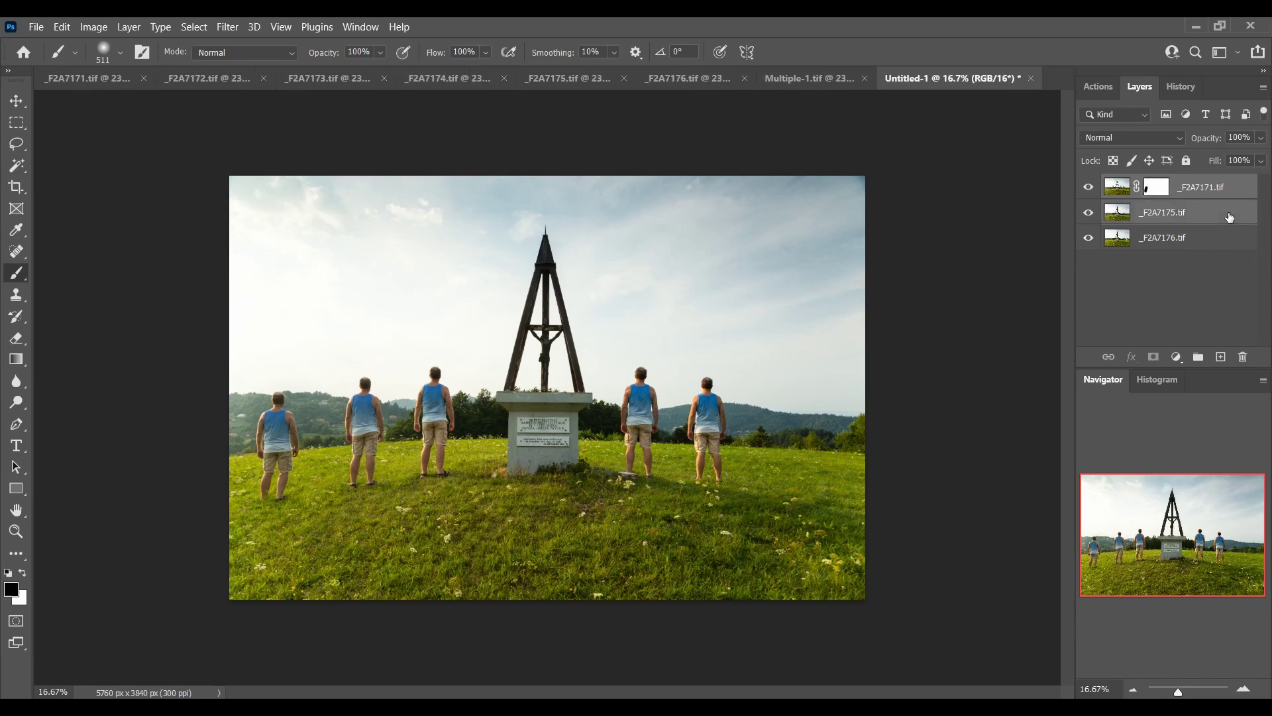
{"action": "right_click", "coordinate": [1229, 212]}
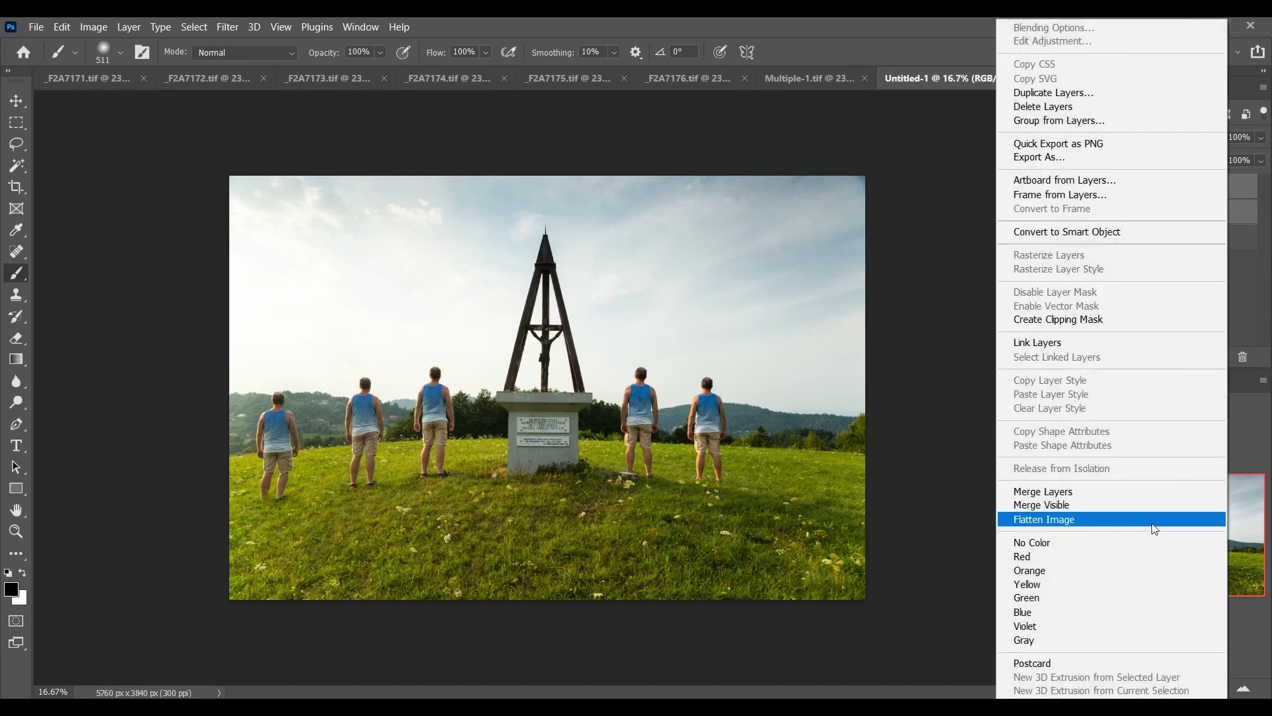
{"action": "left_click", "coordinate": [1145, 491]}
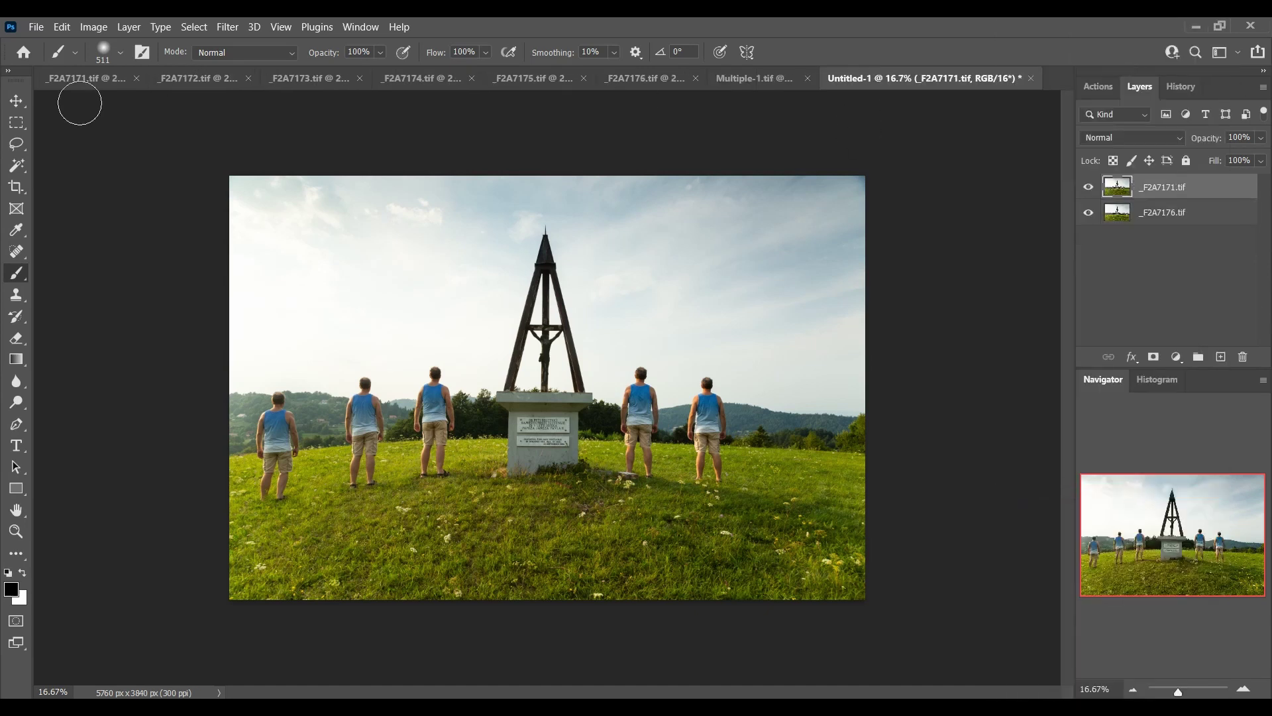
{"action": "left_click", "coordinate": [129, 28]}
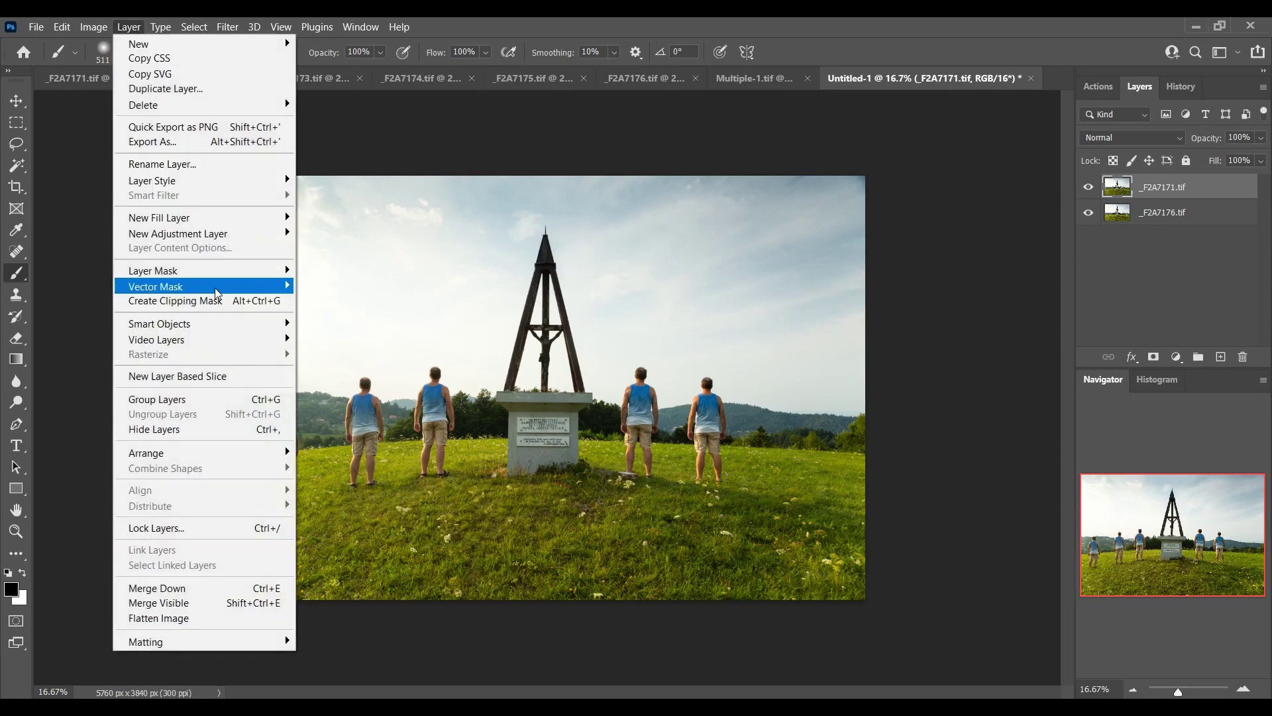
{"action": "mouse_move", "coordinate": [252, 271]}
{"action": "left_click", "coordinate": [305, 271]}
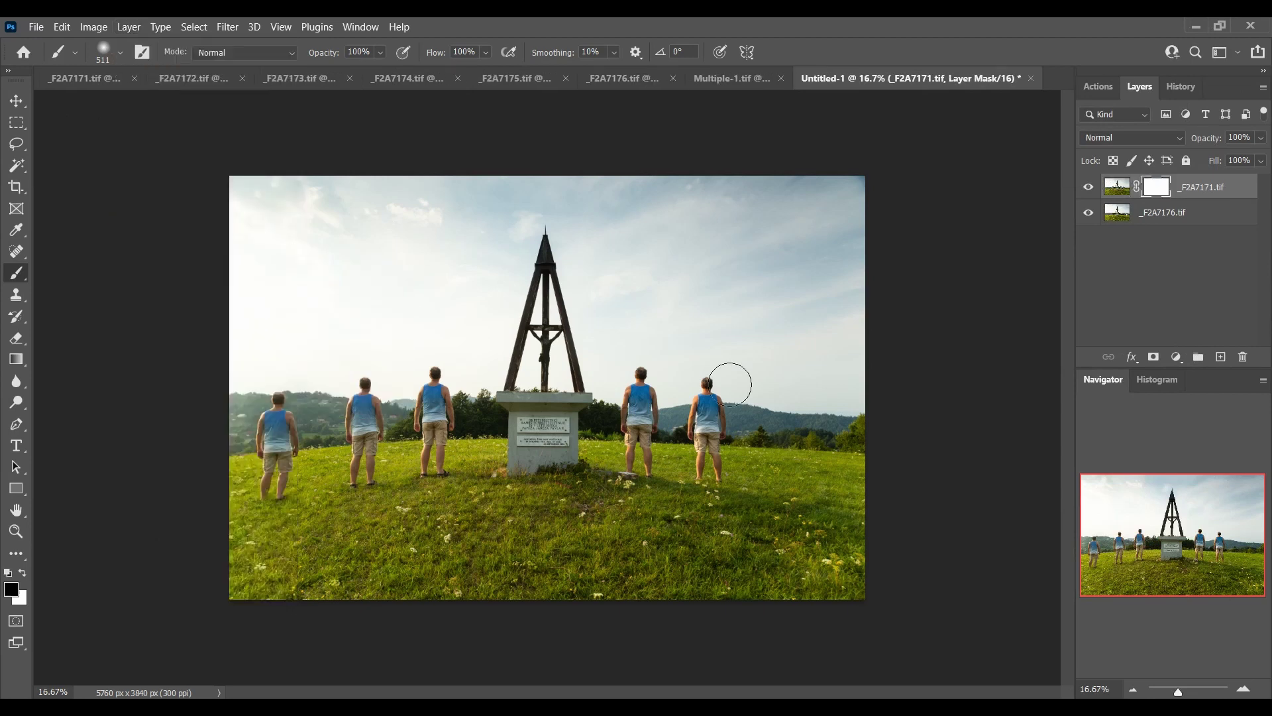
{"action": "mouse_move", "coordinate": [785, 398]}
{"action": "left_mouse_down"}
{"action": "mouse_move", "coordinate": [799, 464]}
{"action": "mouse_move", "coordinate": [798, 394]}
{"action": "left_mouse_up"}
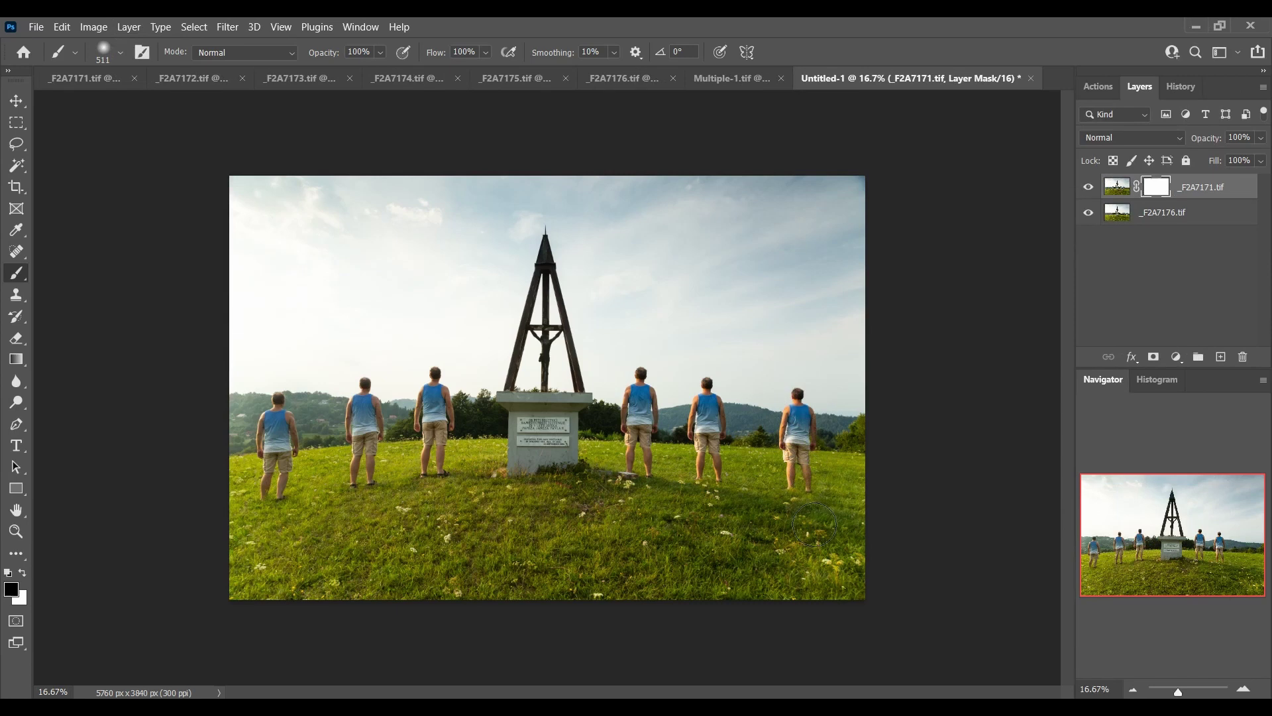
{"action": "left_click", "coordinate": [1181, 218]}
- Merge _F2A7176.tif into _F2A7171 and view the image at 100%
{"action": "right_click", "coordinate": [1181, 217]}
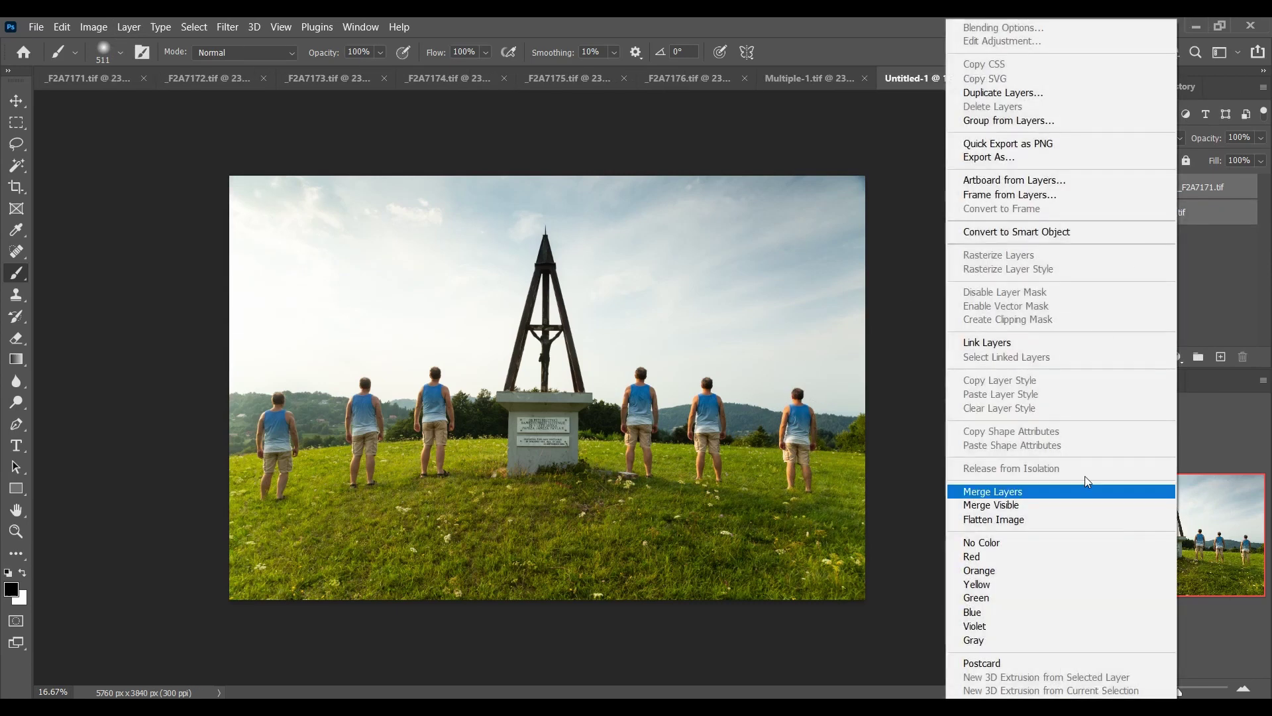
{"action": "left_click", "coordinate": [1045, 494]}
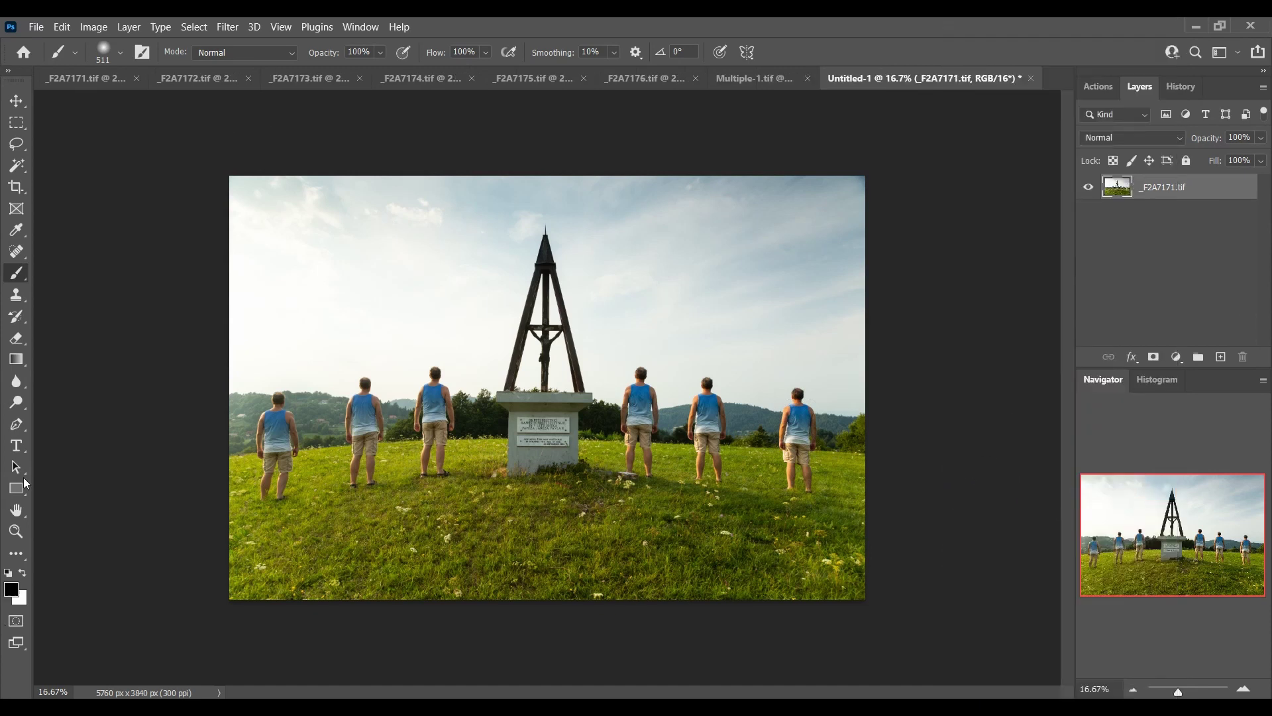
{"action": "left_click", "coordinate": [16, 531]}
{"action": "right_click", "coordinate": [640, 306]}
{"action": "left_click", "coordinate": [671, 333]}
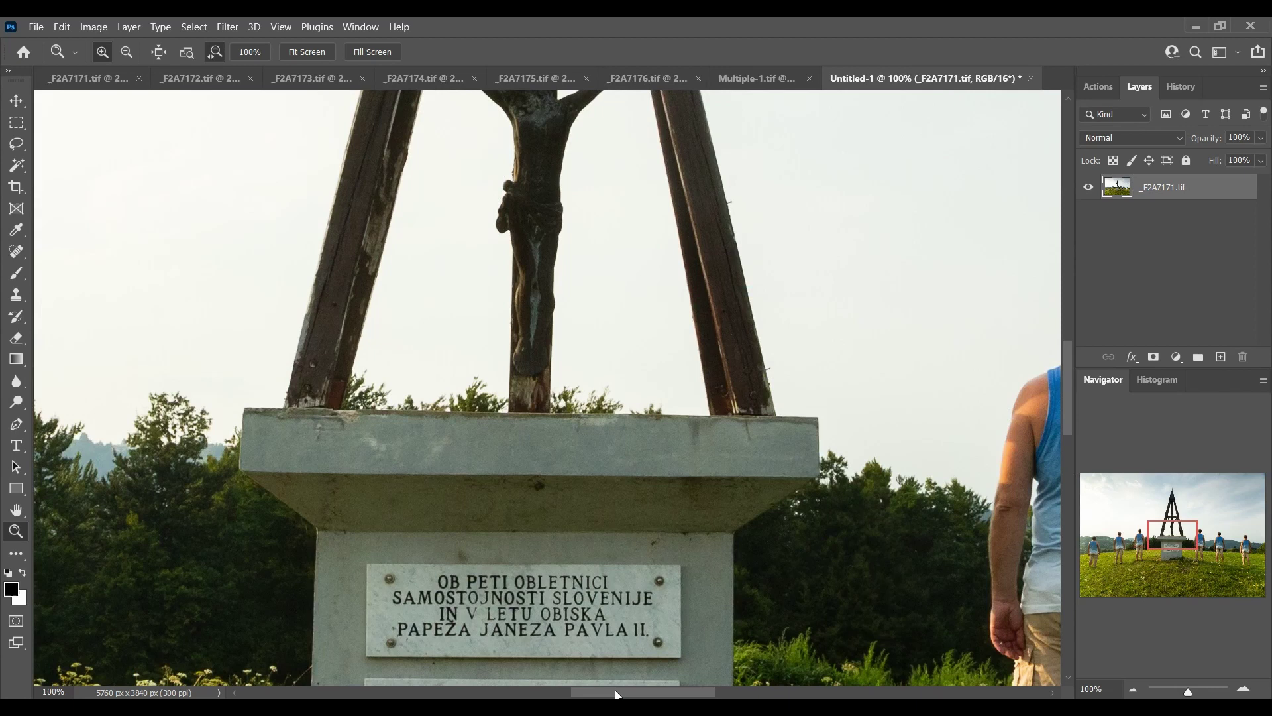
- Pan around to inspect details, then fit the image on screen and zoom out one step
{"action": "left_click_drag", "start_coordinate": [617, 693], "coordinate": [789, 691]}
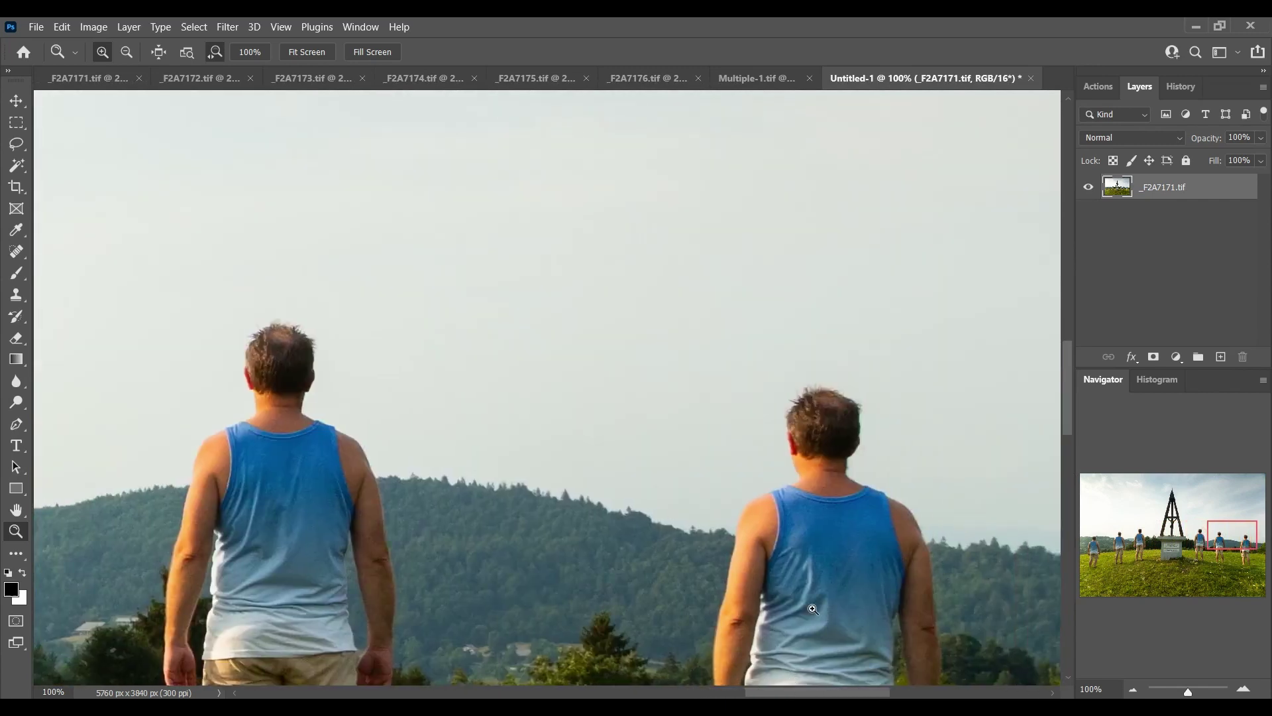
{"action": "left_click_drag", "start_coordinate": [1068, 403], "coordinate": [1067, 472]}
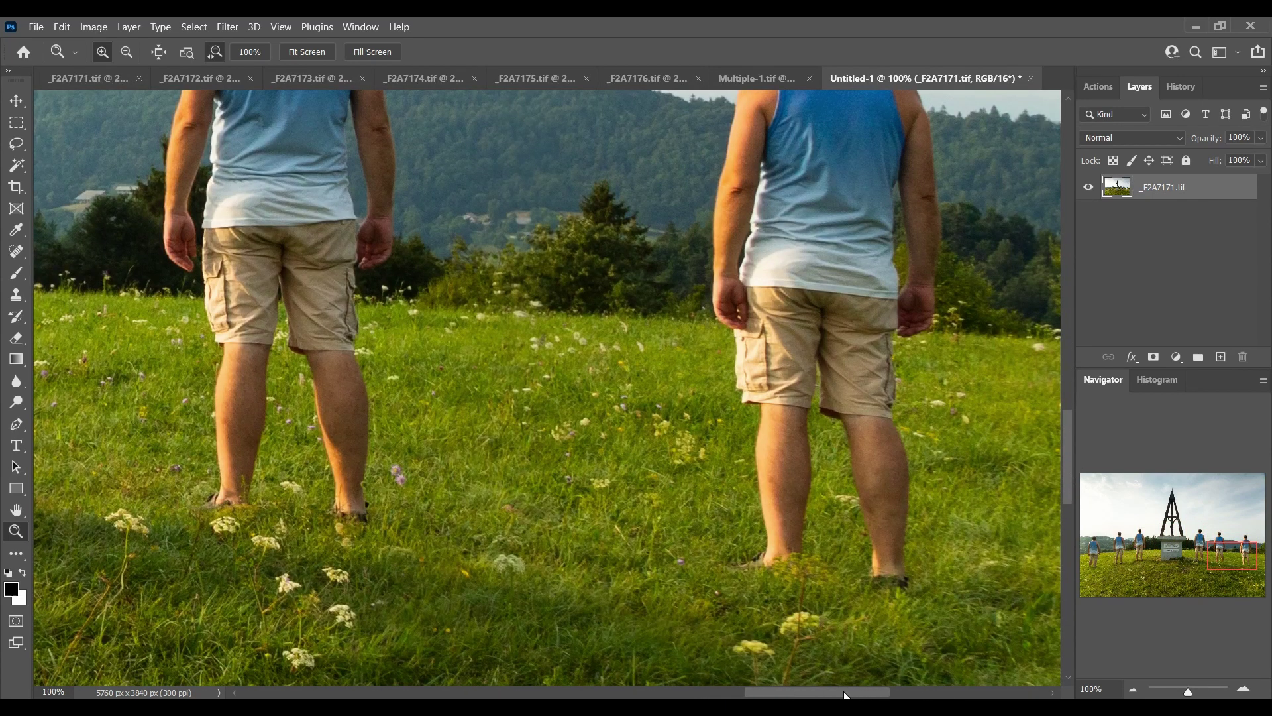
{"action": "left_click_drag", "start_coordinate": [845, 694], "coordinate": [477, 693]}
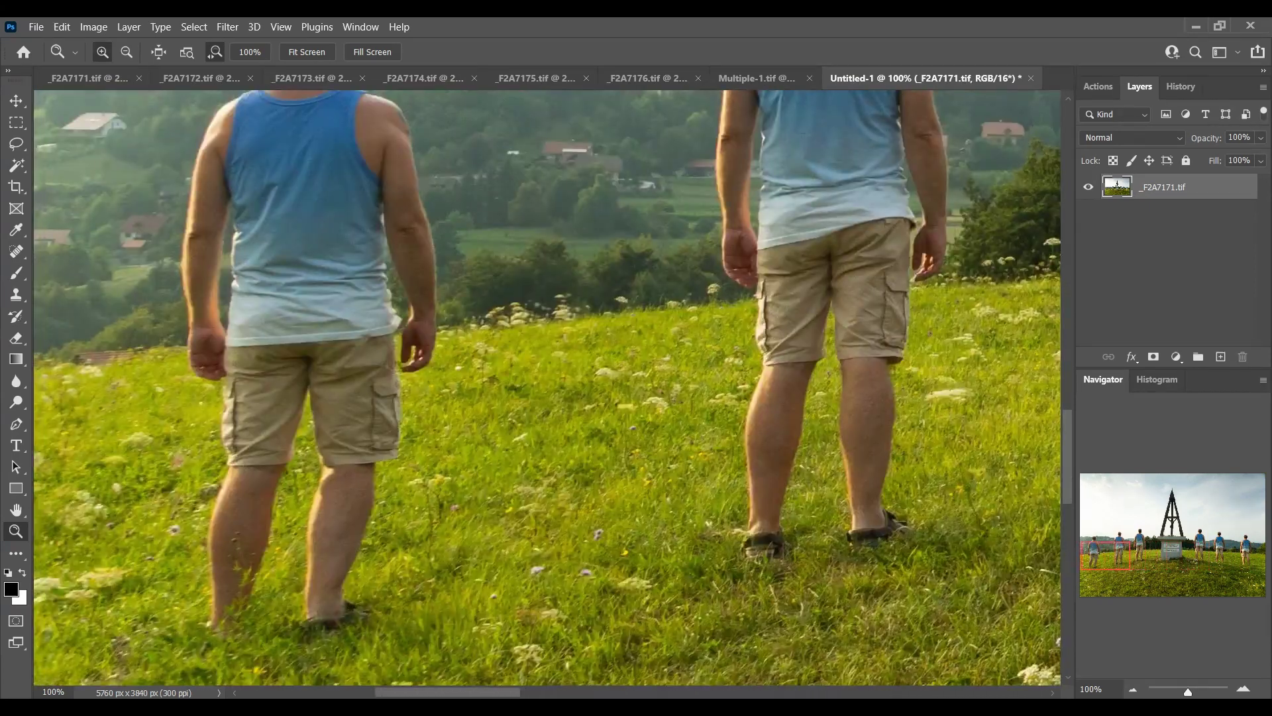
{"action": "right_click", "coordinate": [232, 403]}
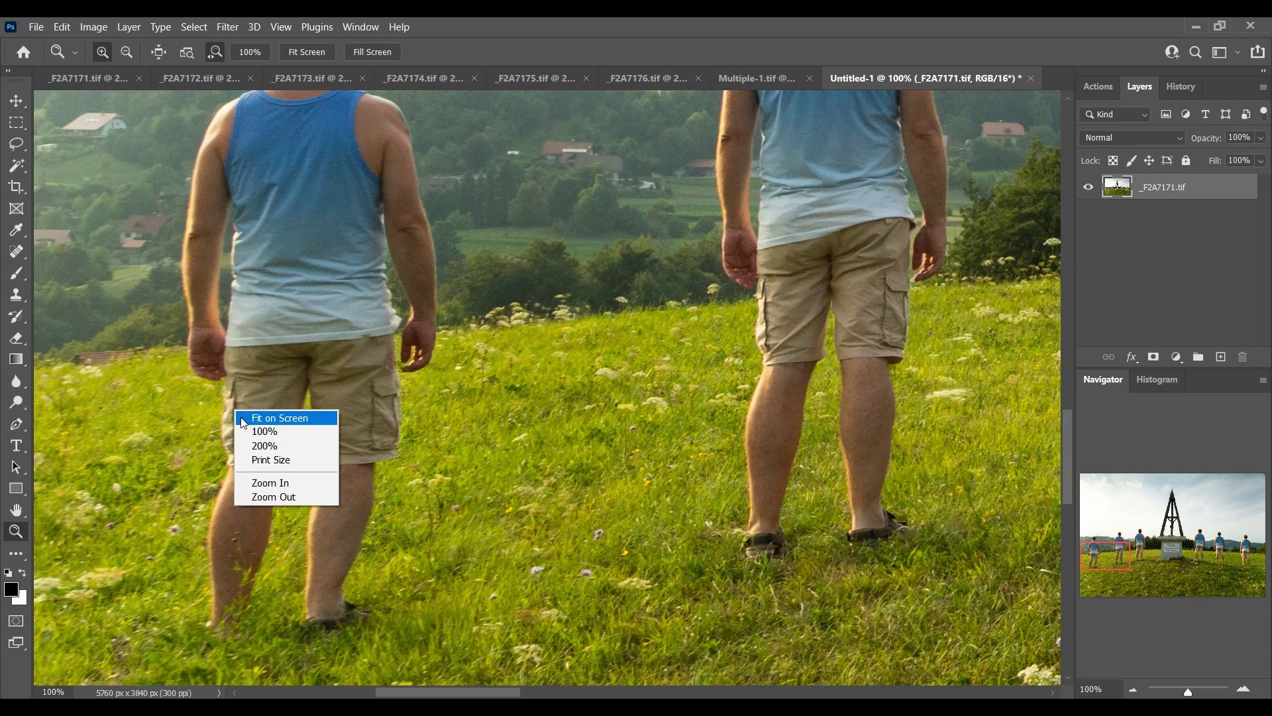
{"action": "left_click", "coordinate": [244, 416]}
{"action": "right_click", "coordinate": [245, 422]}
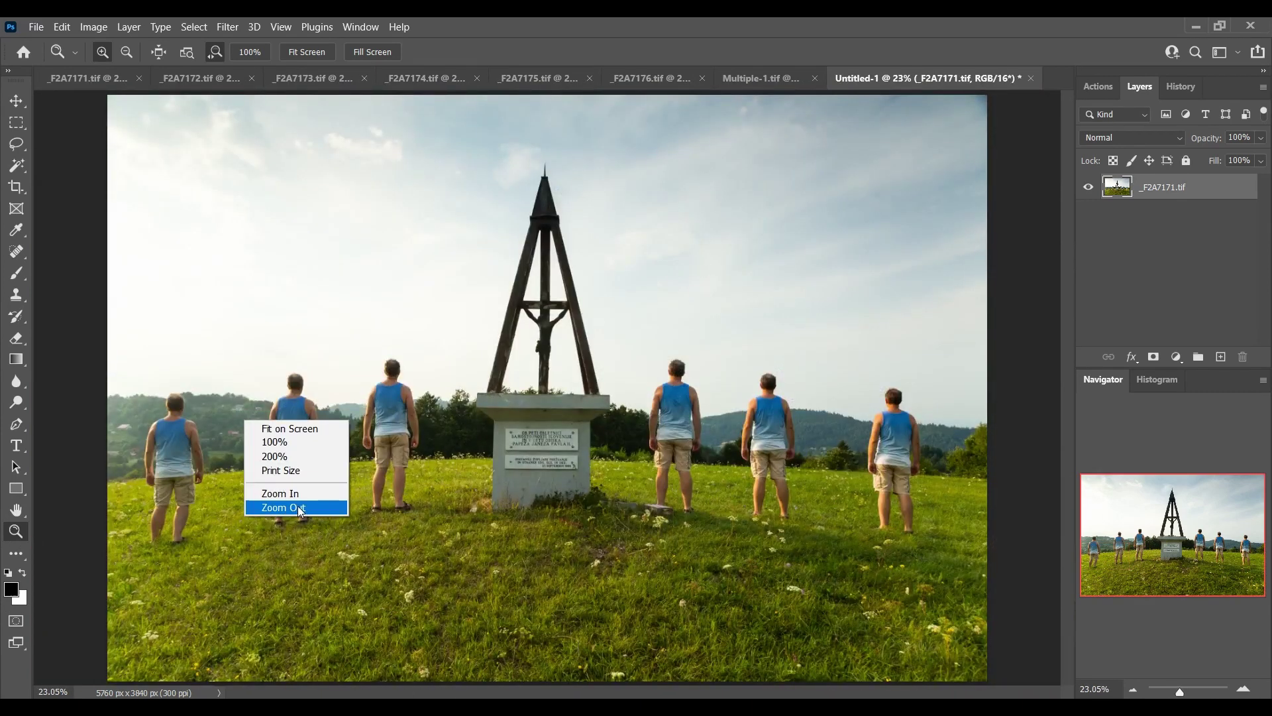
{"action": "left_click", "coordinate": [284, 507]}
- Flatten the image and save it as the TIFF file Multiple 2.tif
{"action": "left_click", "coordinate": [134, 32]}
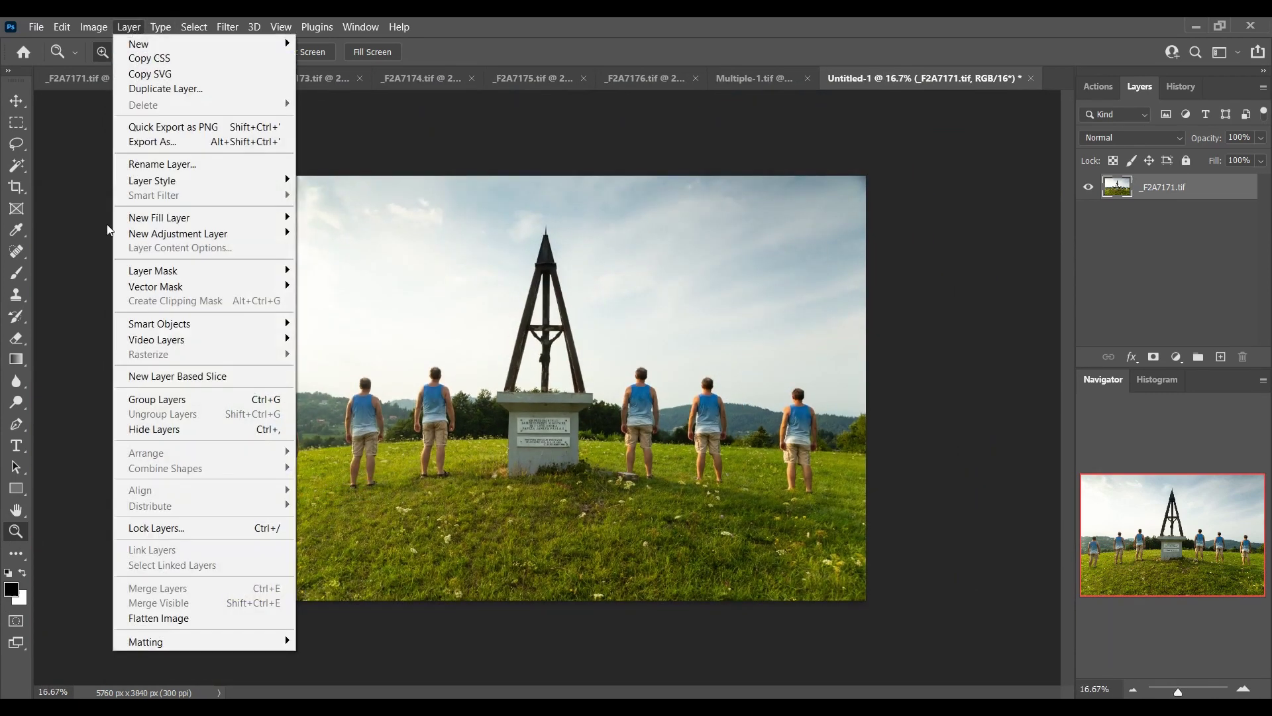
{"action": "left_click", "coordinate": [164, 618]}
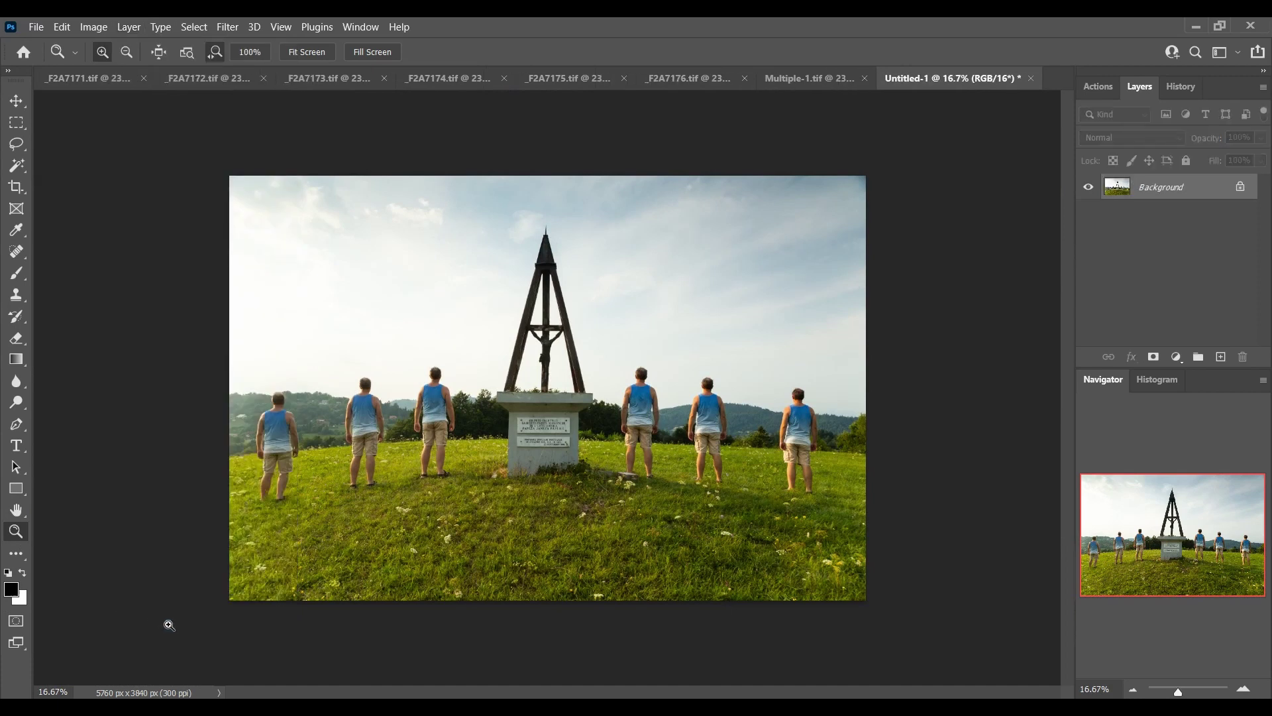
{"action": "left_click", "coordinate": [36, 28]}
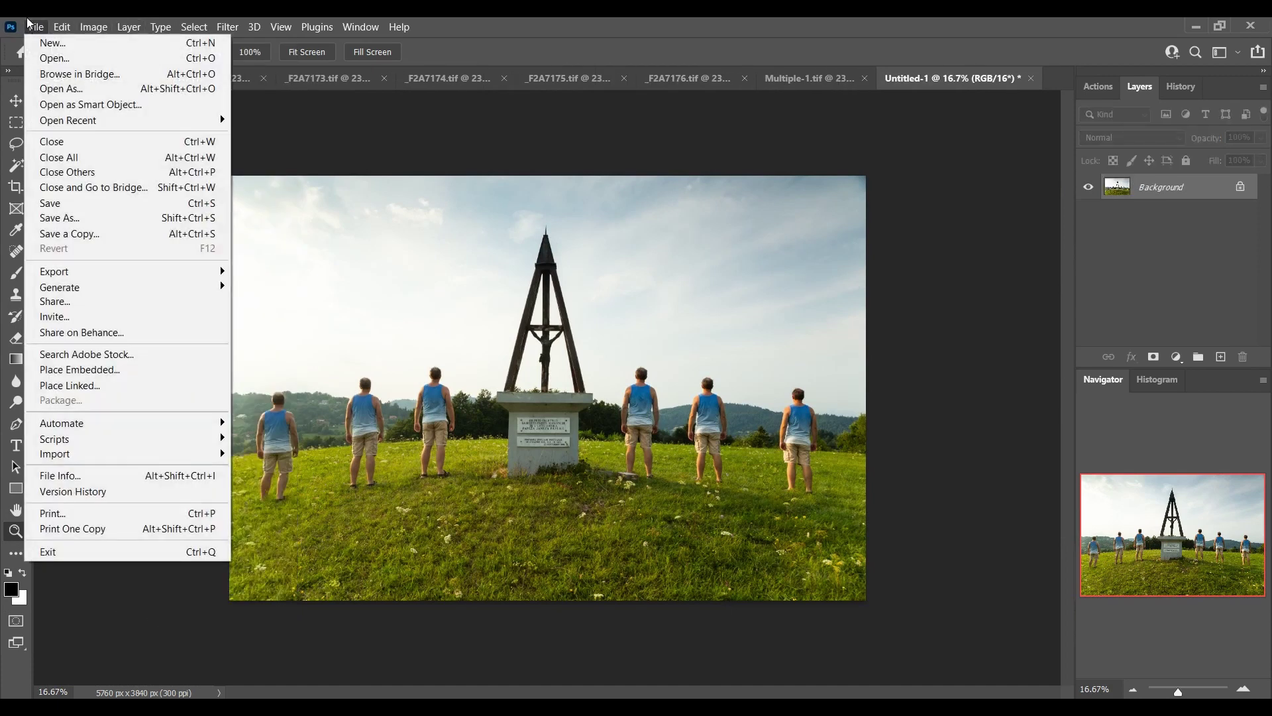
{"action": "left_click", "coordinate": [101, 224]}
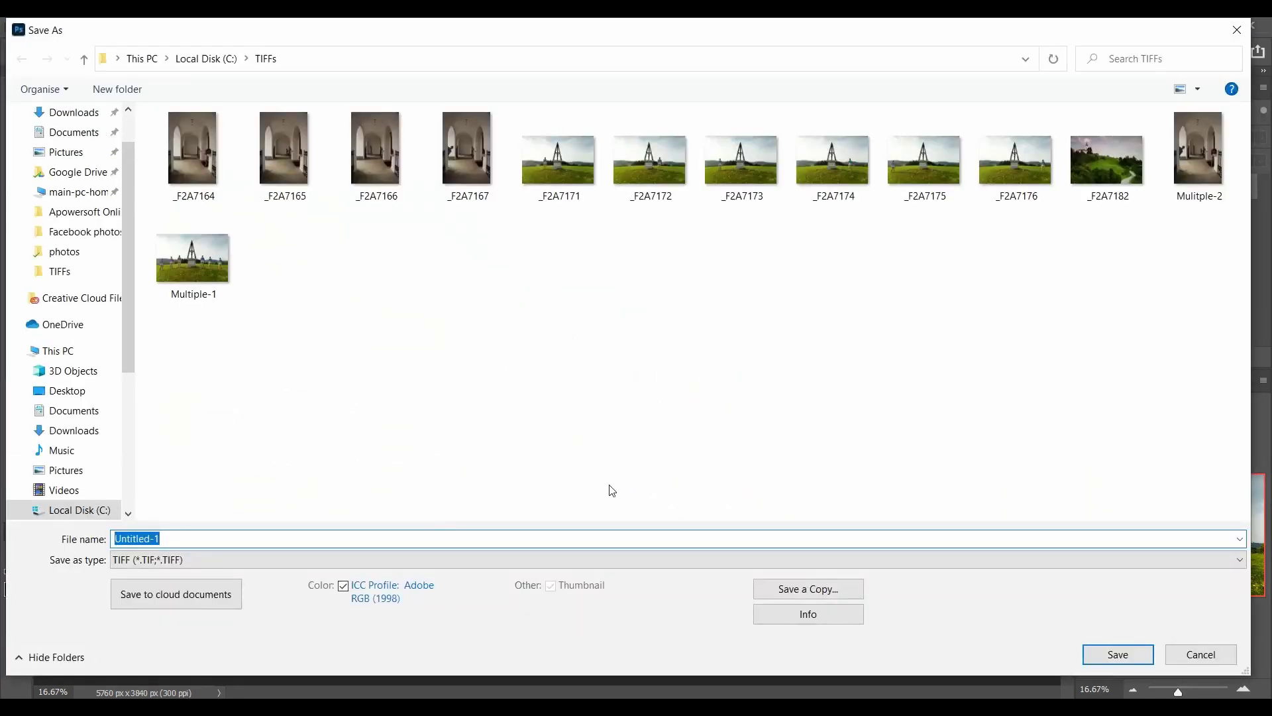
{"action": "type", "text": "Multiple 2"}
{"action": "key", "text": "Return"}
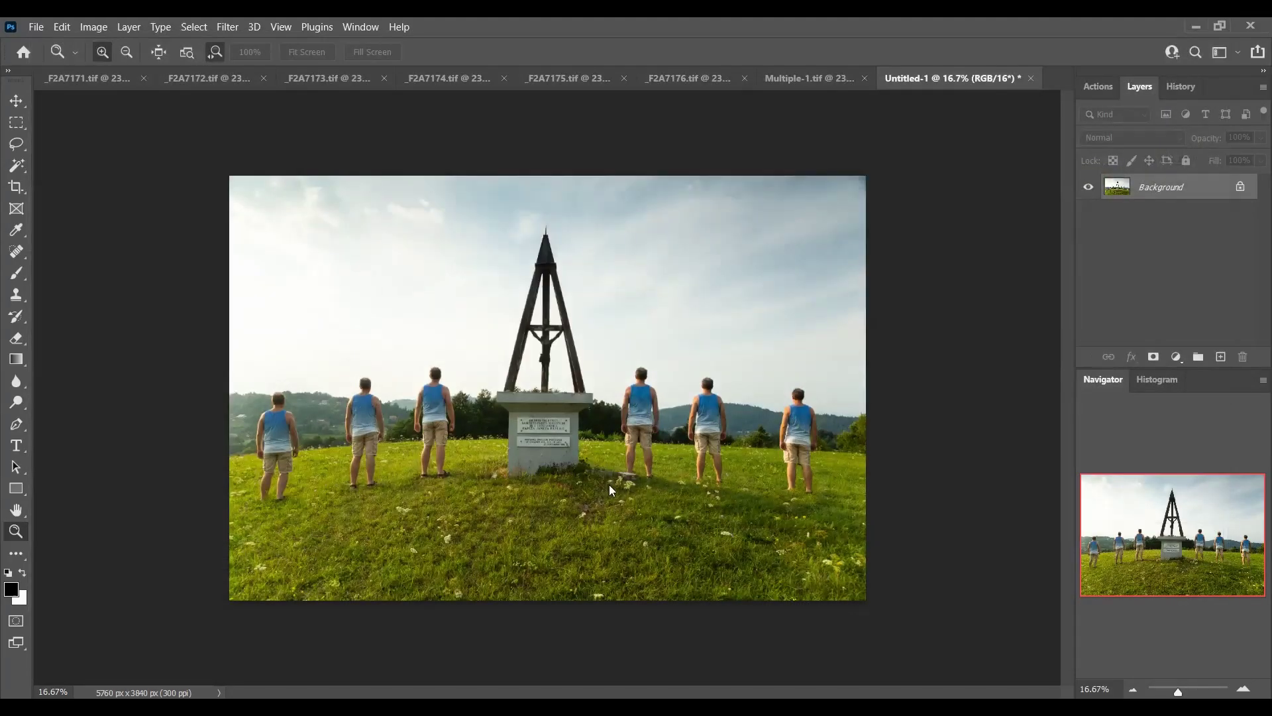
{"action": "left_click", "coordinate": [826, 179]}
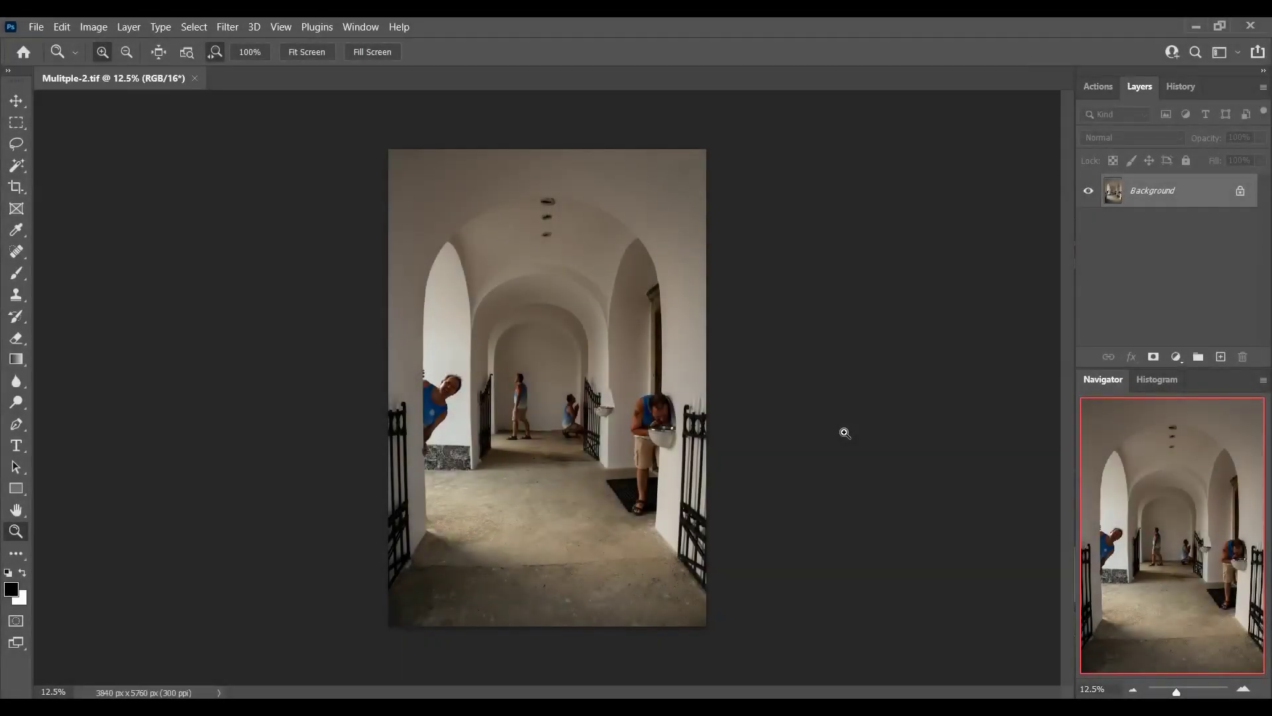
- Load the corridor photos _F2A7164 through _F2A7167 as stacked layers in a new document
{"action": "left_click", "coordinate": [36, 28]}
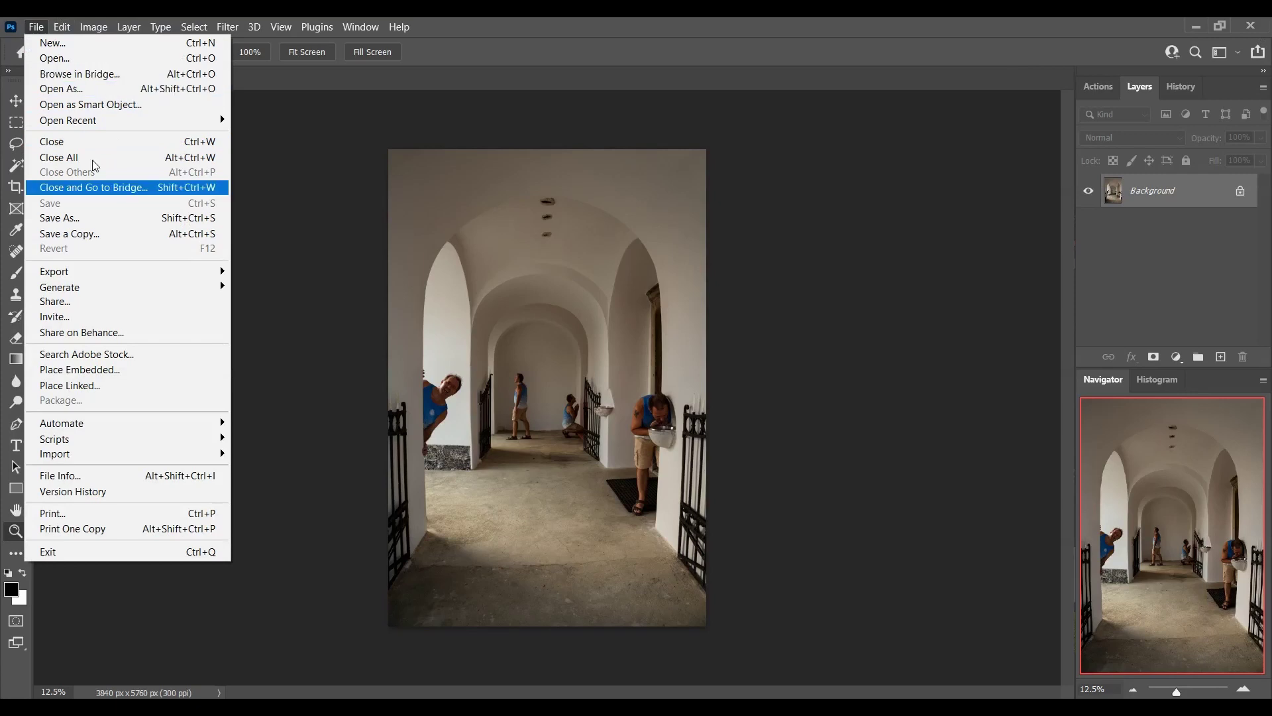
{"action": "mouse_move", "coordinate": [133, 438]}
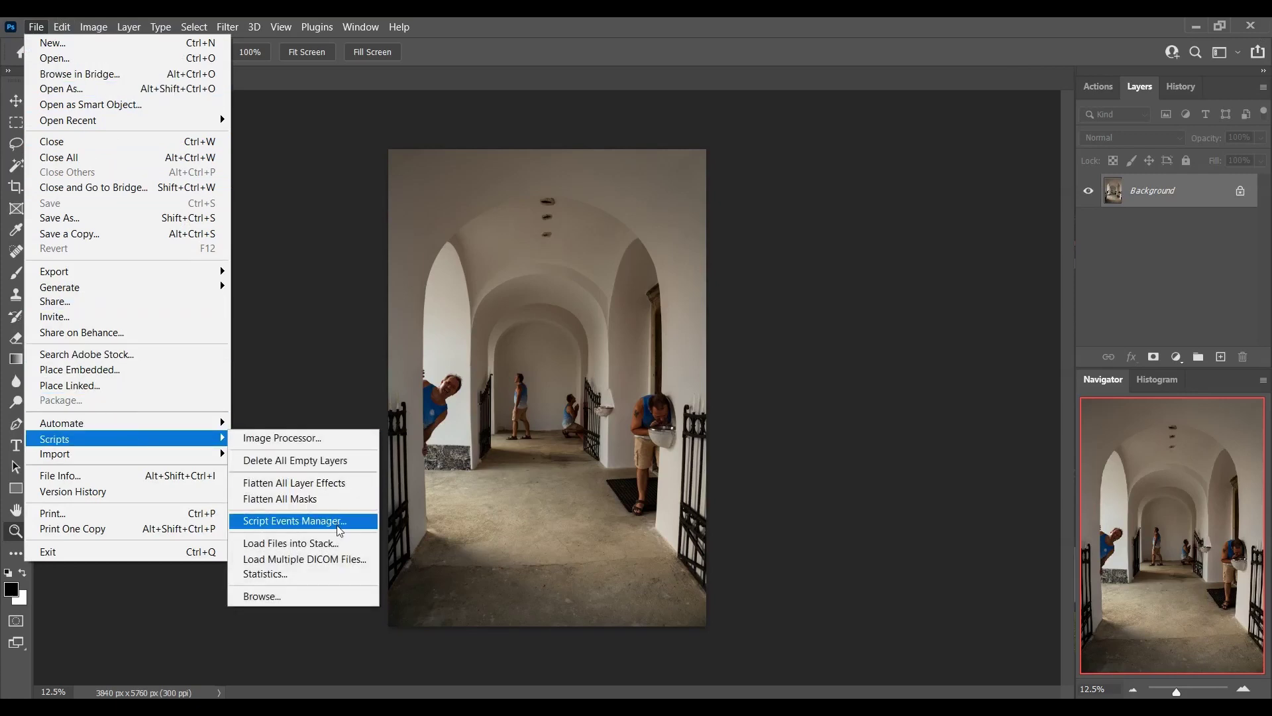
{"action": "left_click", "coordinate": [335, 543]}
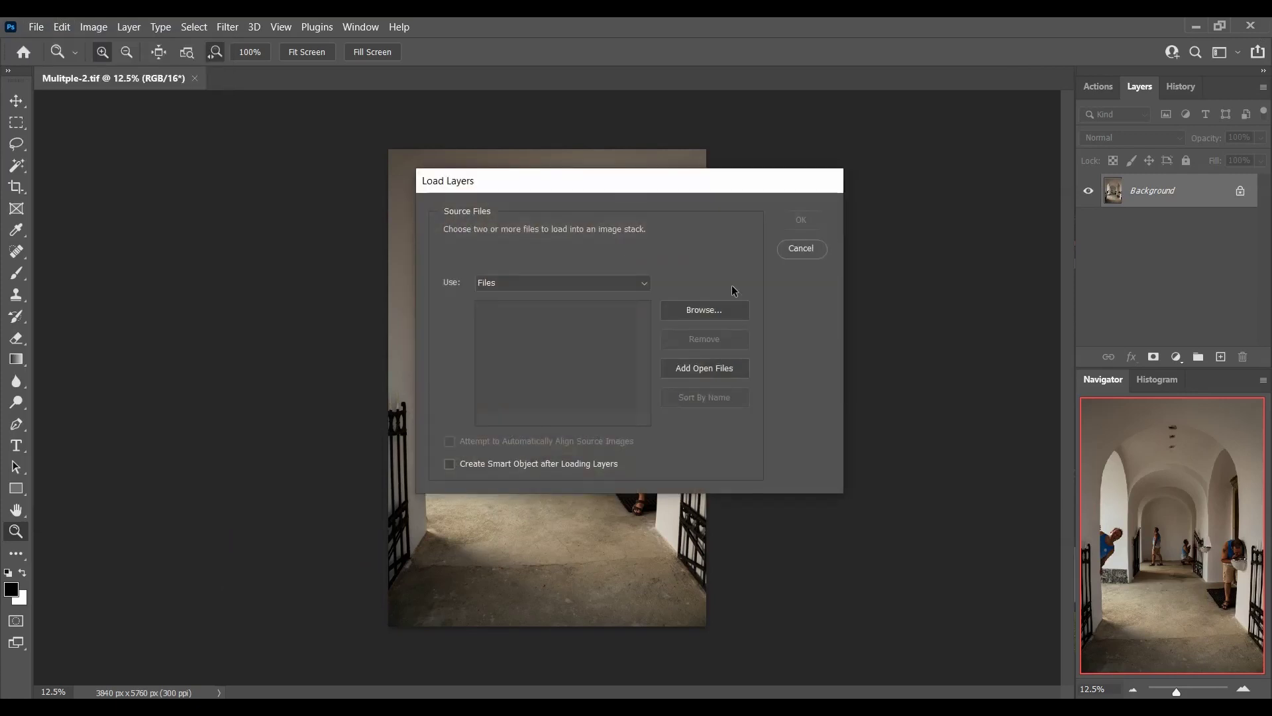
{"action": "left_click", "coordinate": [720, 309]}
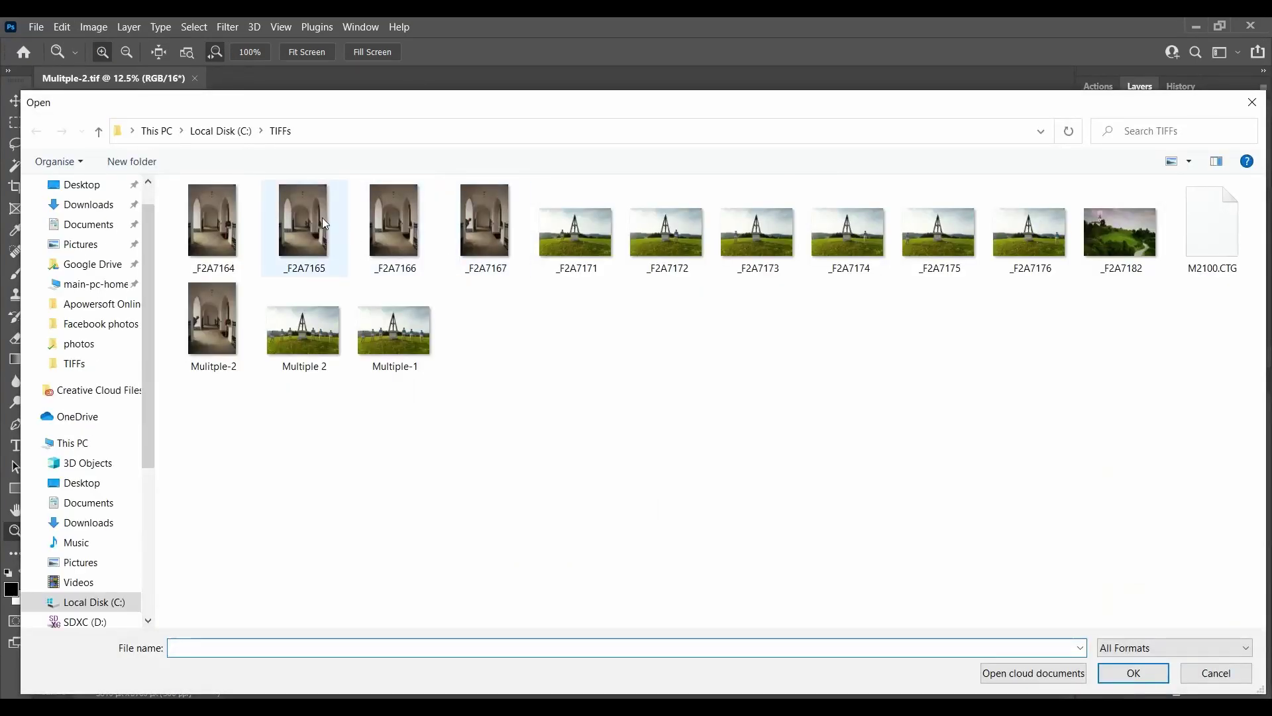
{"action": "left_click", "coordinate": [212, 225]}
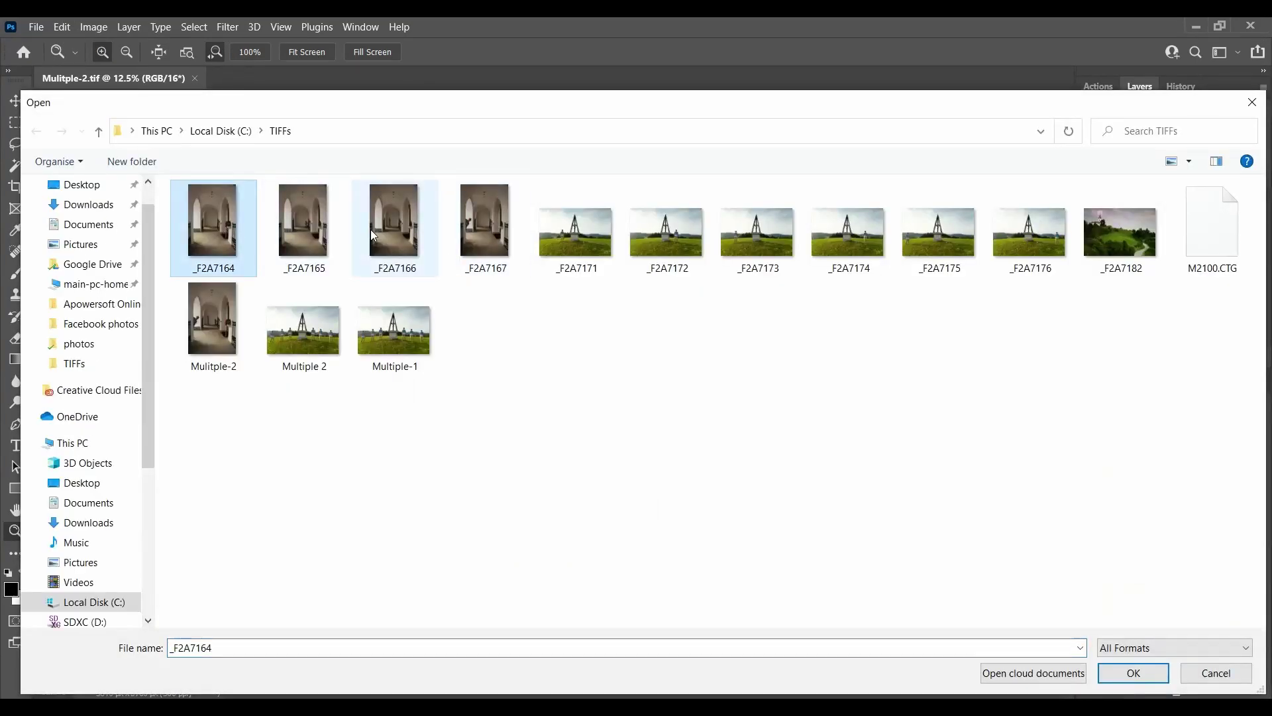
{"action": "left_click", "coordinate": [474, 228], "text": "shift"}
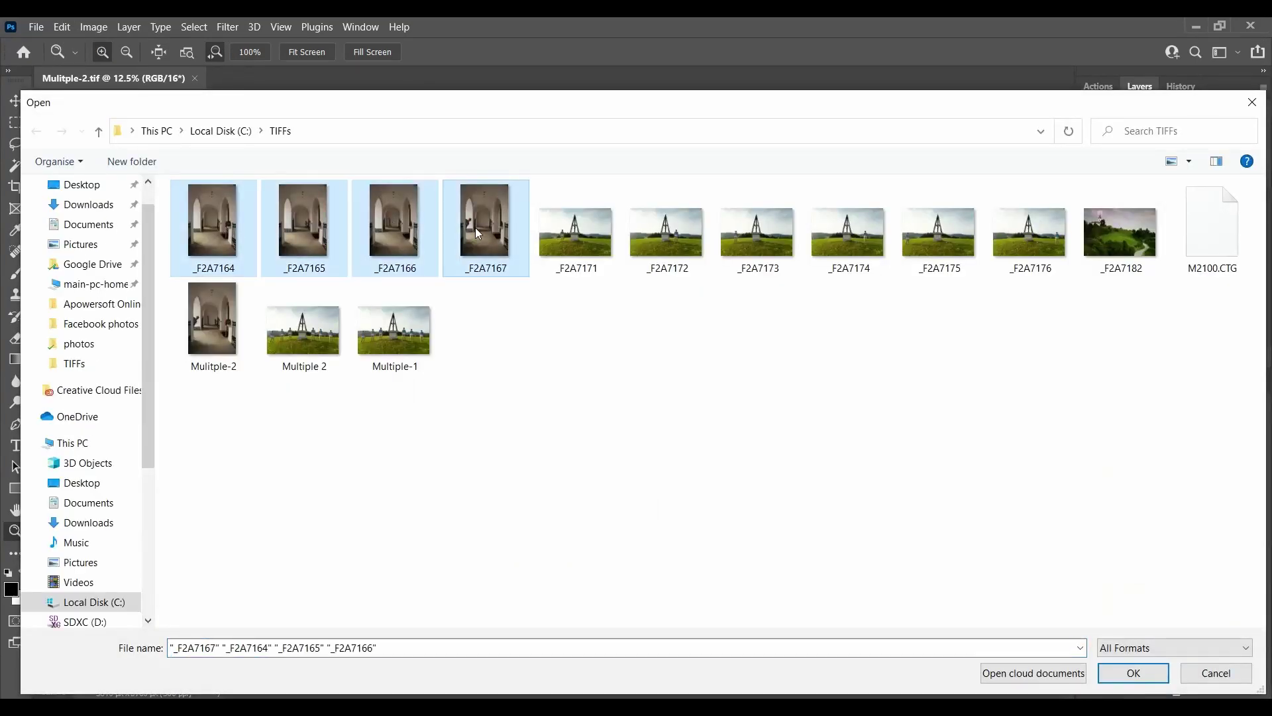
{"action": "left_click", "coordinate": [1133, 673]}
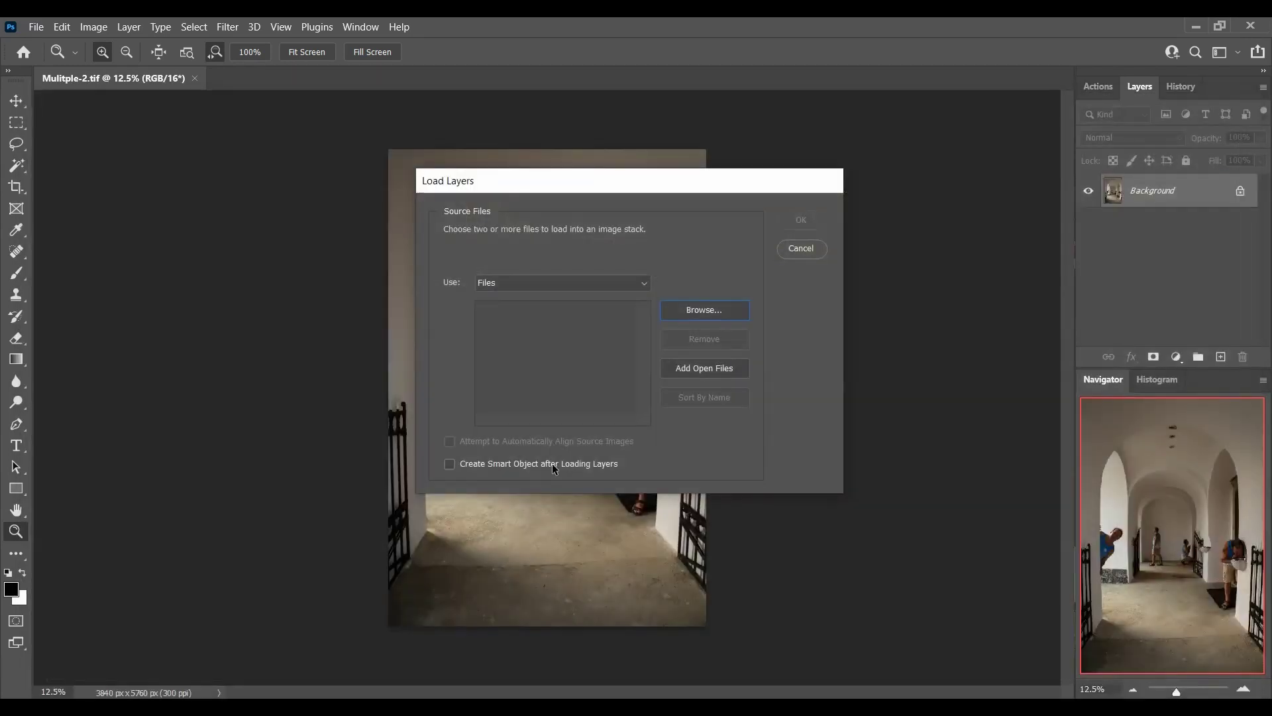
{"action": "left_click", "coordinate": [801, 219]}
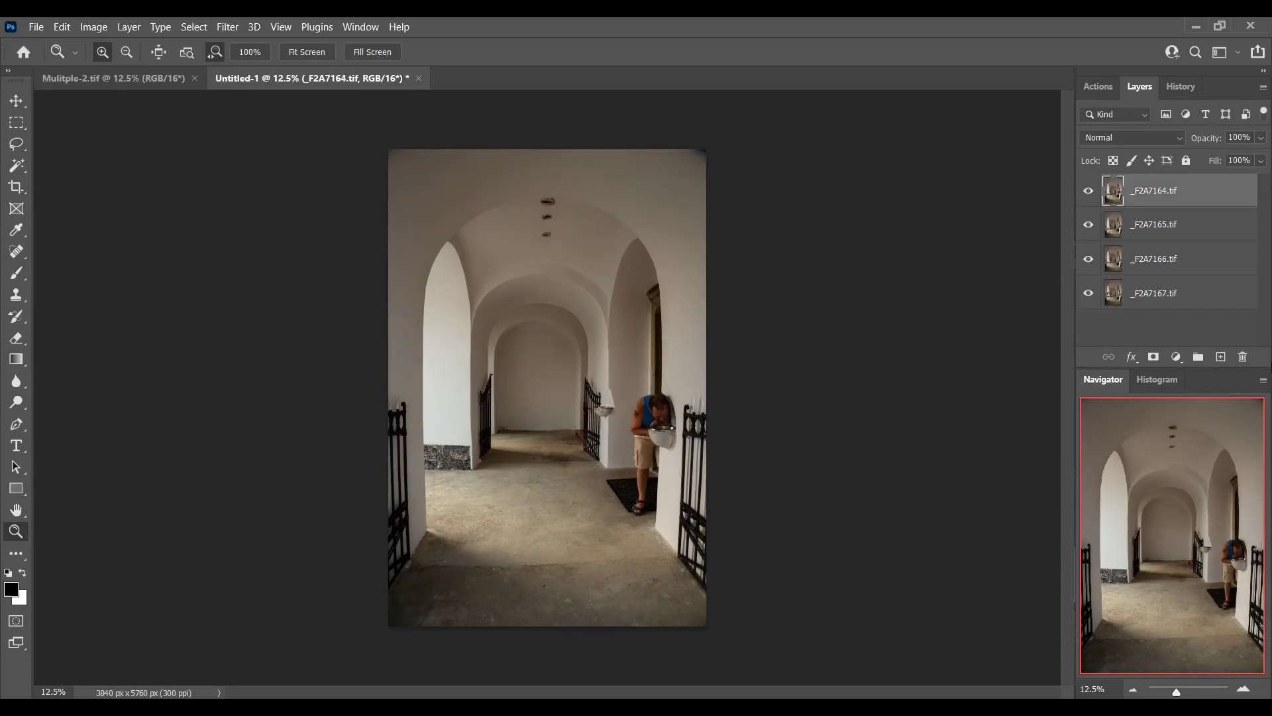
- Lower the top layer's opacity and give it a Reveal All layer mask
{"action": "left_click", "coordinate": [1260, 138]}
{"action": "mouse_move", "coordinate": [1259, 161]}
{"action": "left_mouse_down"}
{"action": "mouse_move", "coordinate": [1189, 161]}
{"action": "mouse_move", "coordinate": [1262, 161]}
{"action": "left_mouse_up"}
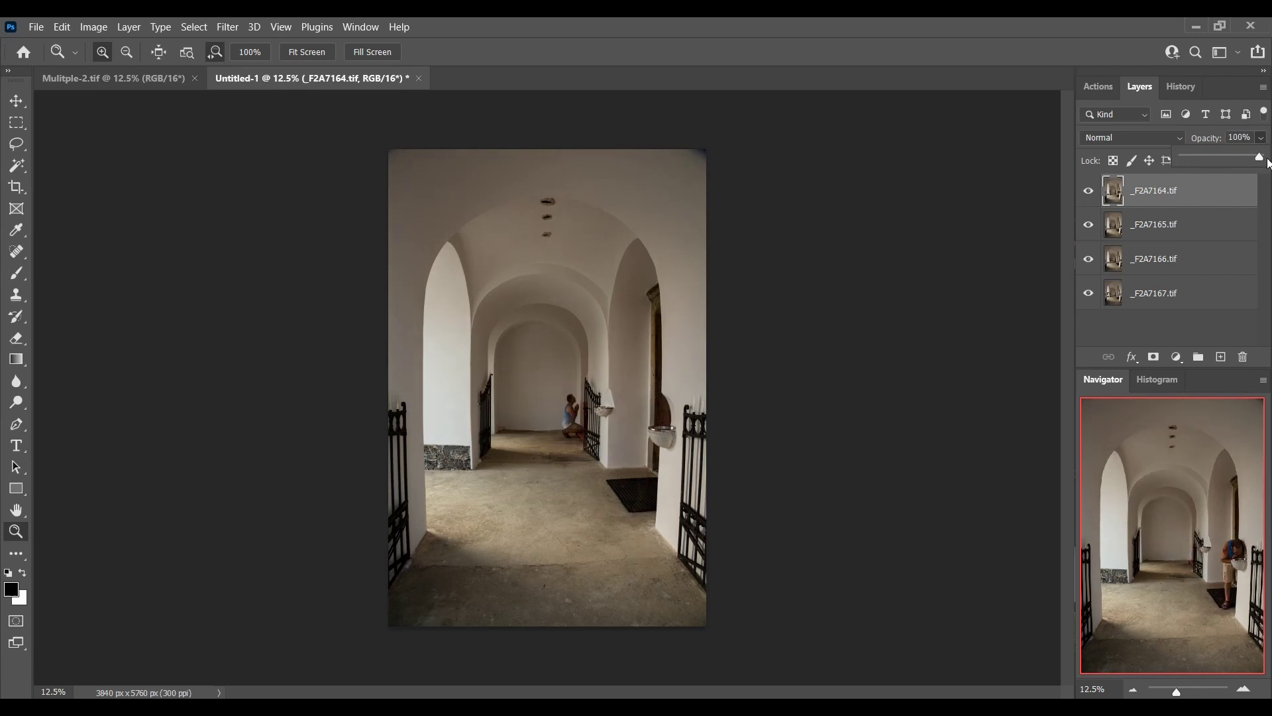
{"action": "left_click", "coordinate": [129, 27]}
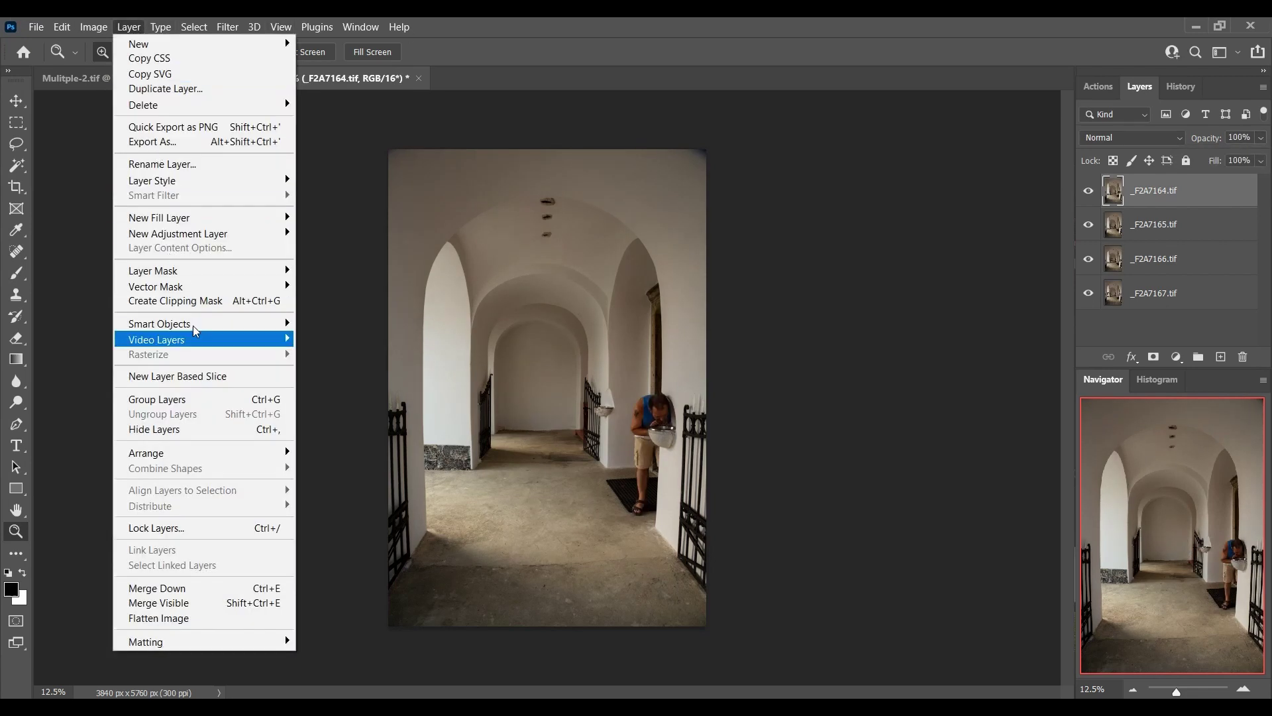
{"action": "mouse_move", "coordinate": [234, 279]}
{"action": "left_click", "coordinate": [305, 273]}
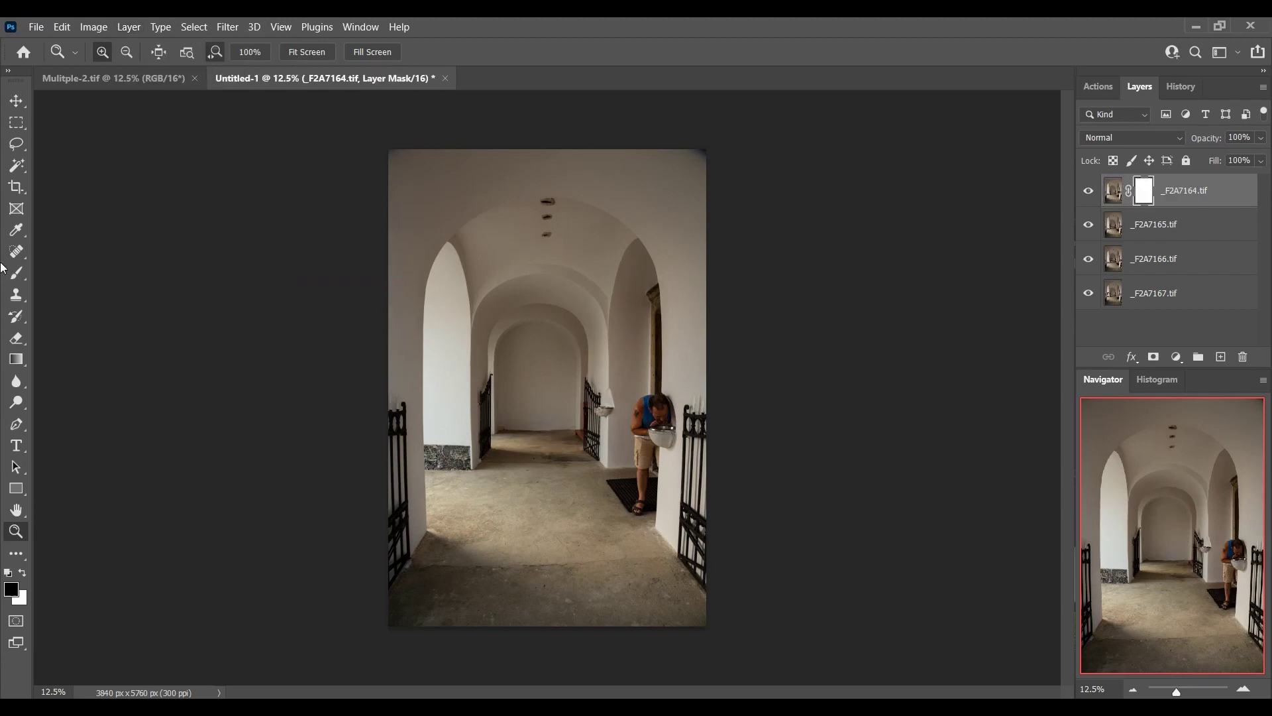
- Brush black on the mask to reveal the kneeling man, then select both top layers
{"action": "left_click", "coordinate": [16, 251]}
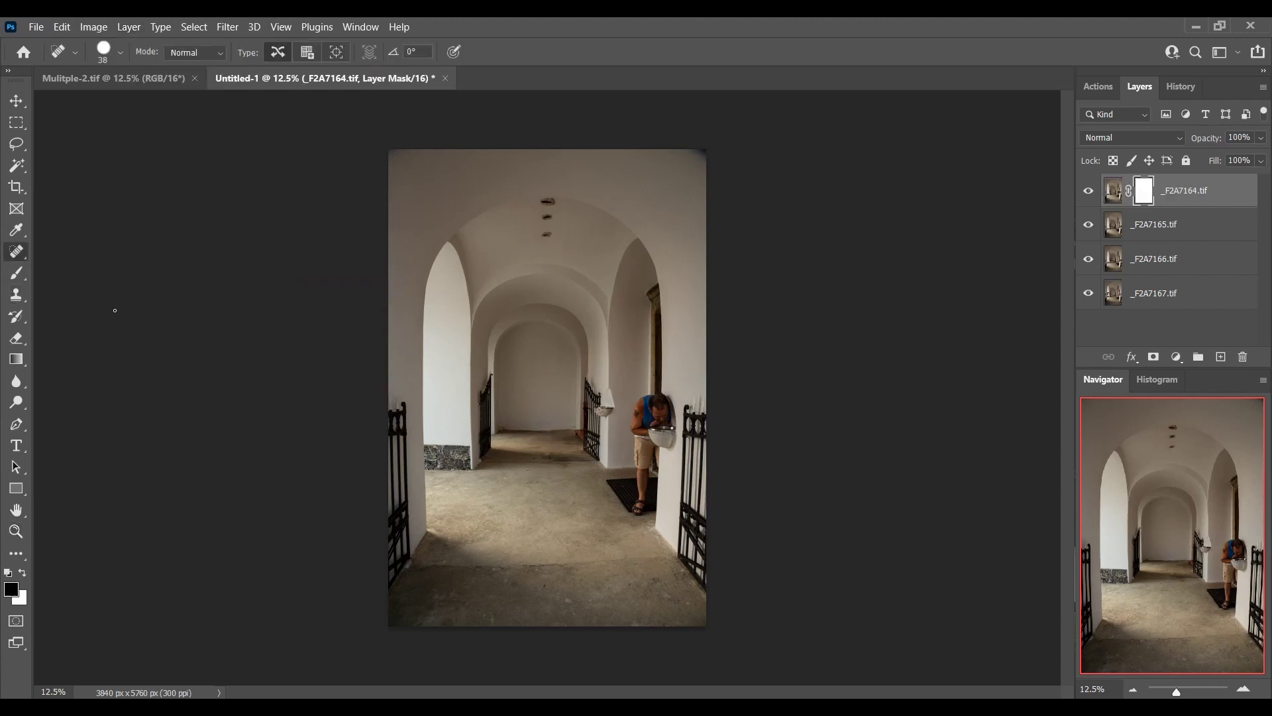
{"action": "left_click", "coordinate": [17, 272]}
{"action": "mouse_move", "coordinate": [583, 420]}
{"action": "left_mouse_down"}
{"action": "mouse_move", "coordinate": [582, 401]}
{"action": "mouse_move", "coordinate": [556, 440]}
{"action": "mouse_move", "coordinate": [581, 404]}
{"action": "mouse_move", "coordinate": [574, 419]}
{"action": "left_mouse_up"}
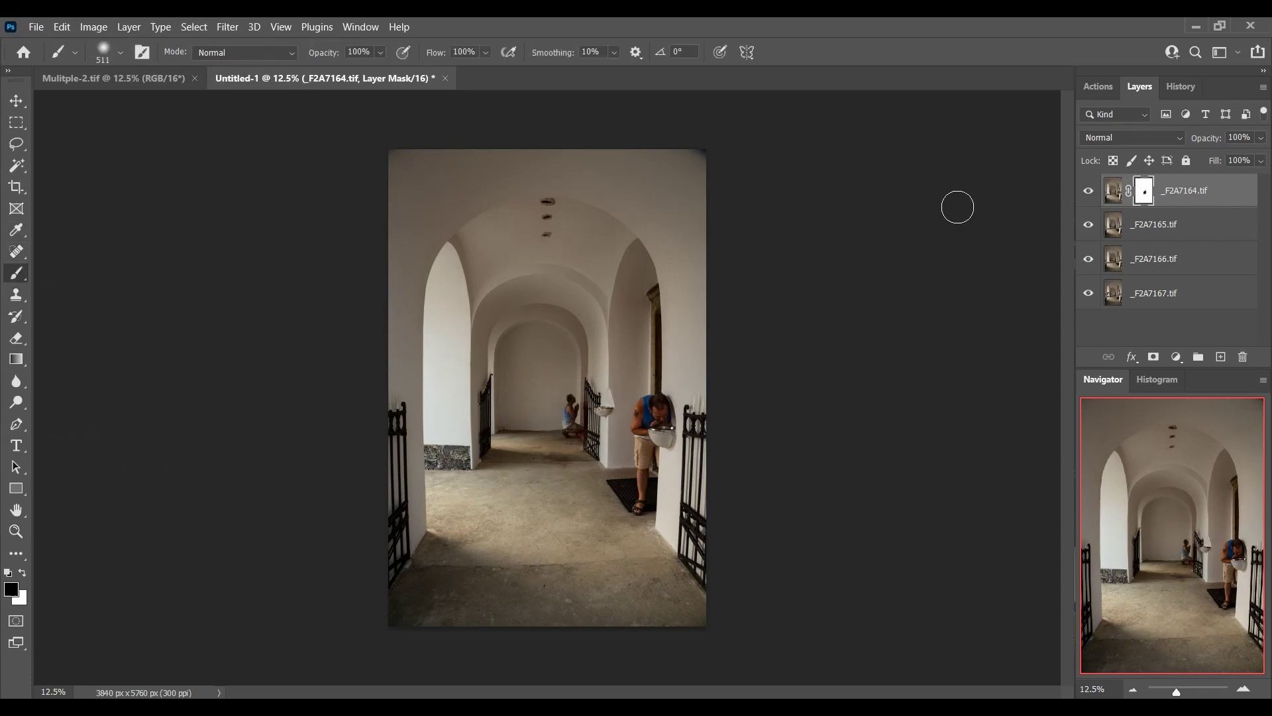
{"action": "left_click", "coordinate": [1198, 227], "text": "shift"}
{"action": "right_click", "coordinate": [1197, 223]}
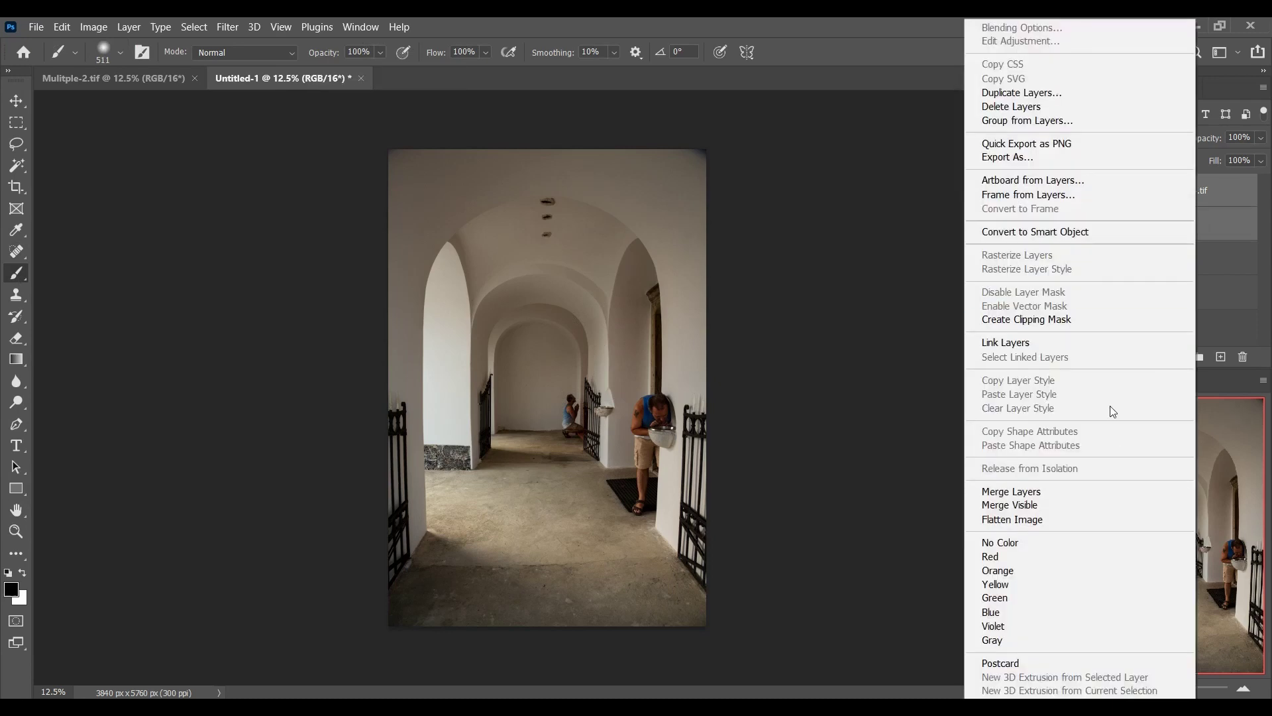
- Merge the two selected layers and add a Reveal All mask to the result
{"action": "left_click", "coordinate": [1028, 498]}
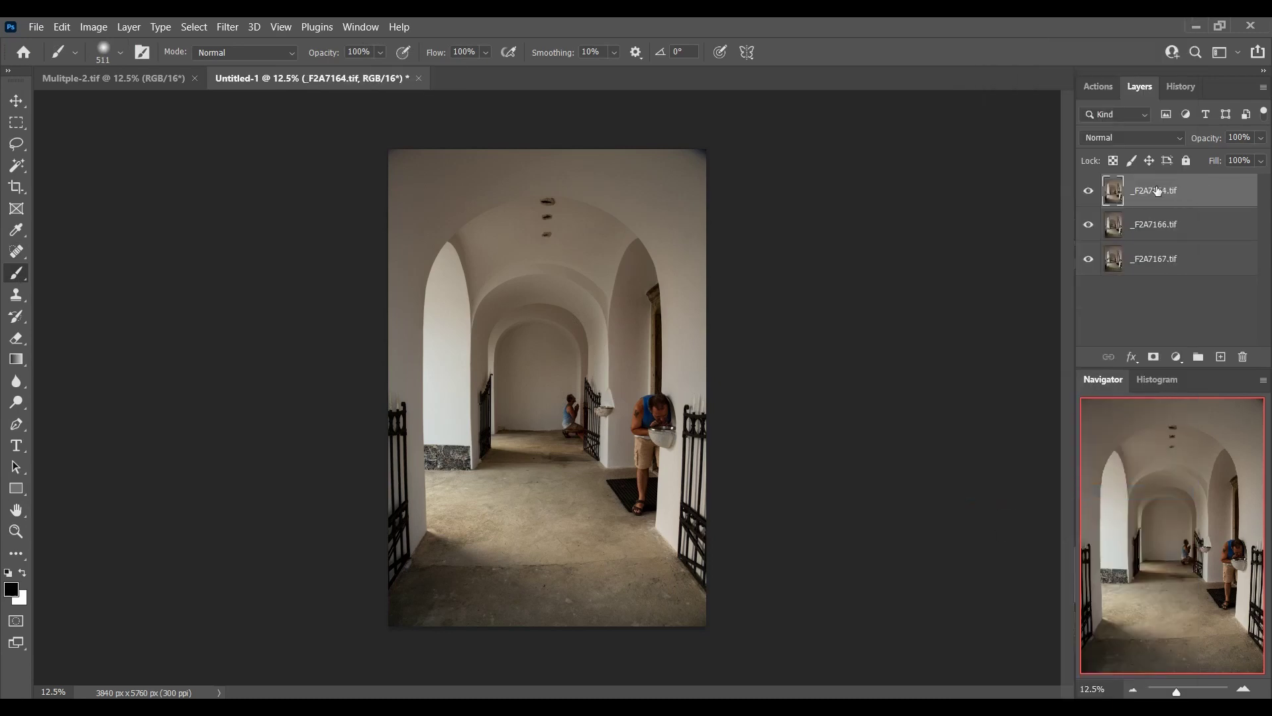
{"action": "left_click", "coordinate": [128, 27]}
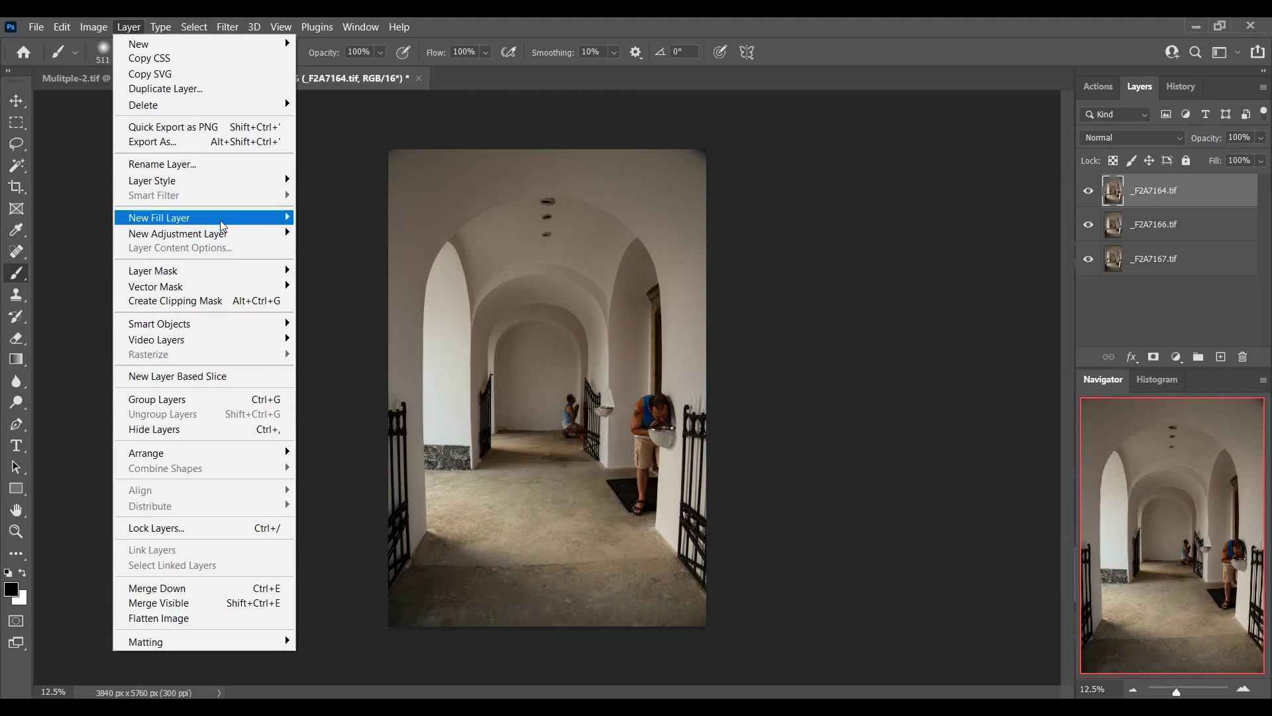
{"action": "mouse_move", "coordinate": [233, 279]}
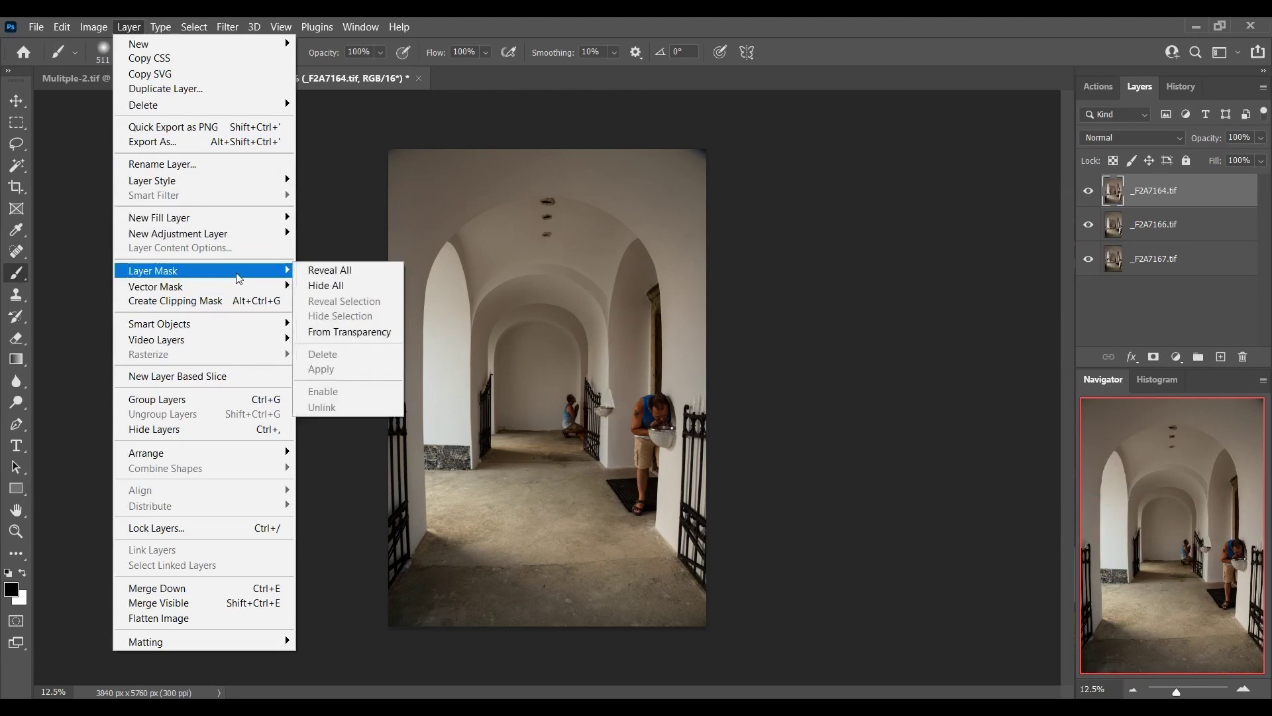
{"action": "left_click", "coordinate": [341, 271]}
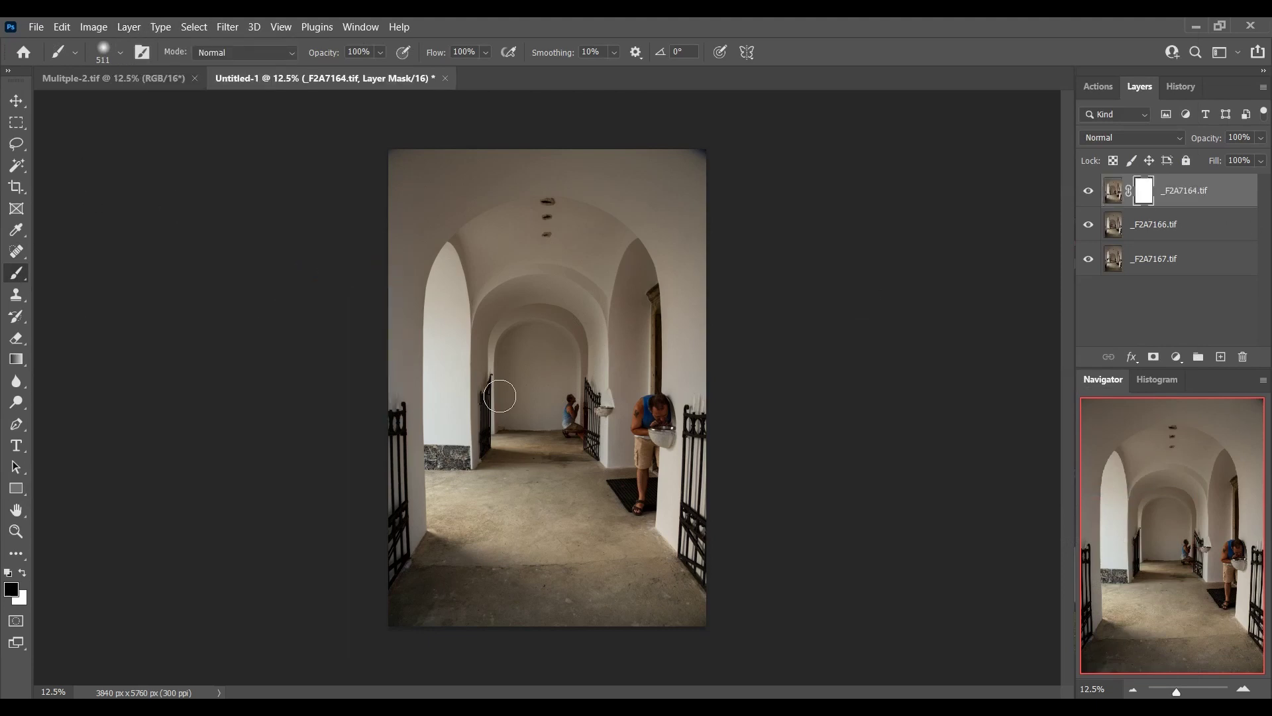
- Paint the mask to reveal the standing man and merge _F2A7166.tif into the top layer
{"action": "mouse_move", "coordinate": [511, 398]}
{"action": "left_mouse_down"}
{"action": "mouse_move", "coordinate": [507, 425]}
{"action": "mouse_move", "coordinate": [522, 402]}
{"action": "mouse_move", "coordinate": [523, 435]}
{"action": "mouse_move", "coordinate": [512, 359]}
{"action": "mouse_move", "coordinate": [525, 442]}
{"action": "mouse_move", "coordinate": [537, 416]}
{"action": "left_mouse_up"}
{"action": "left_click", "coordinate": [1179, 224], "text": "ctrl"}
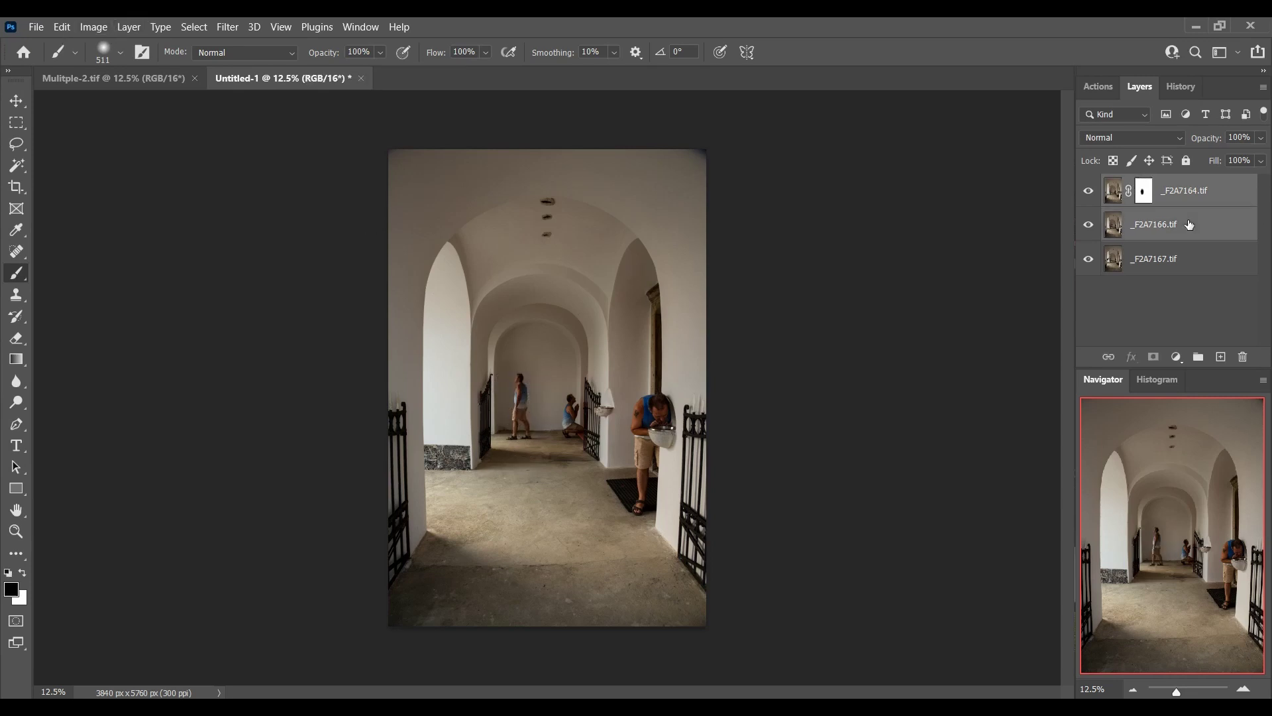
{"action": "right_click", "coordinate": [1186, 224]}
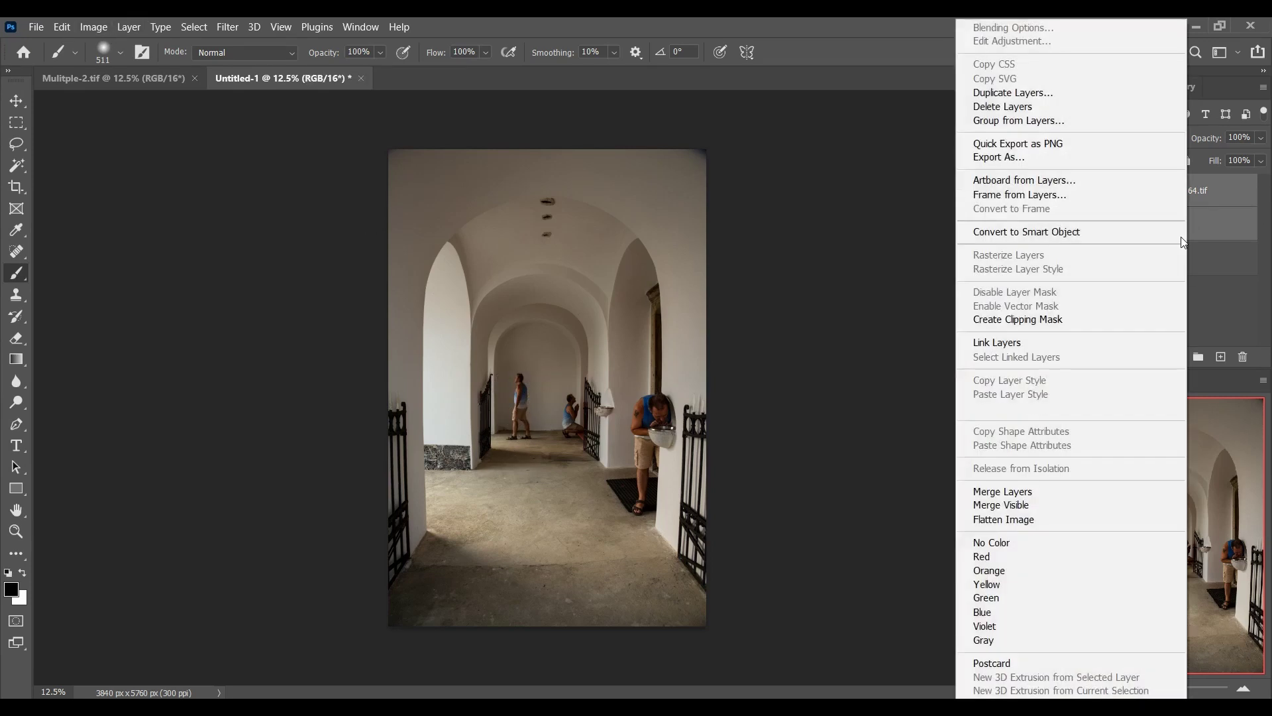
{"action": "left_click", "coordinate": [1000, 491]}
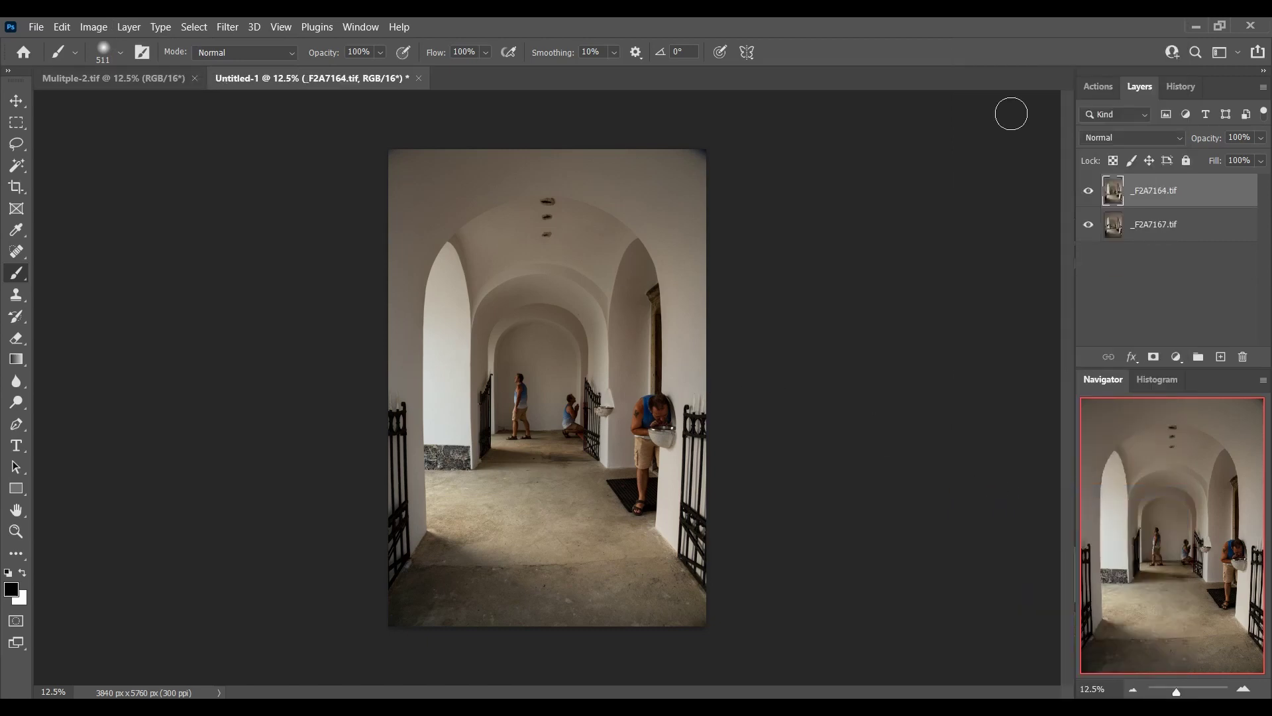
- Add a Reveal All mask and paint it to reveal the man leaning from the left arch
{"action": "left_click", "coordinate": [133, 29]}
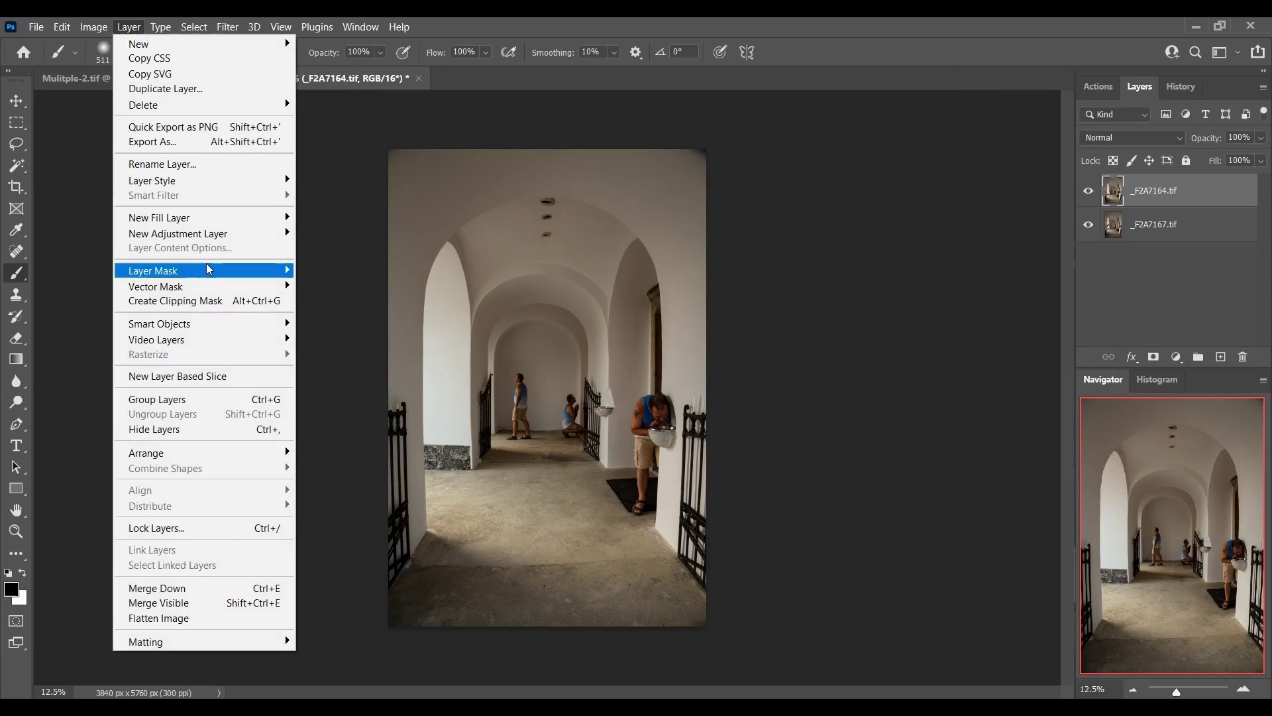
{"action": "mouse_move", "coordinate": [208, 268]}
{"action": "left_click", "coordinate": [354, 271]}
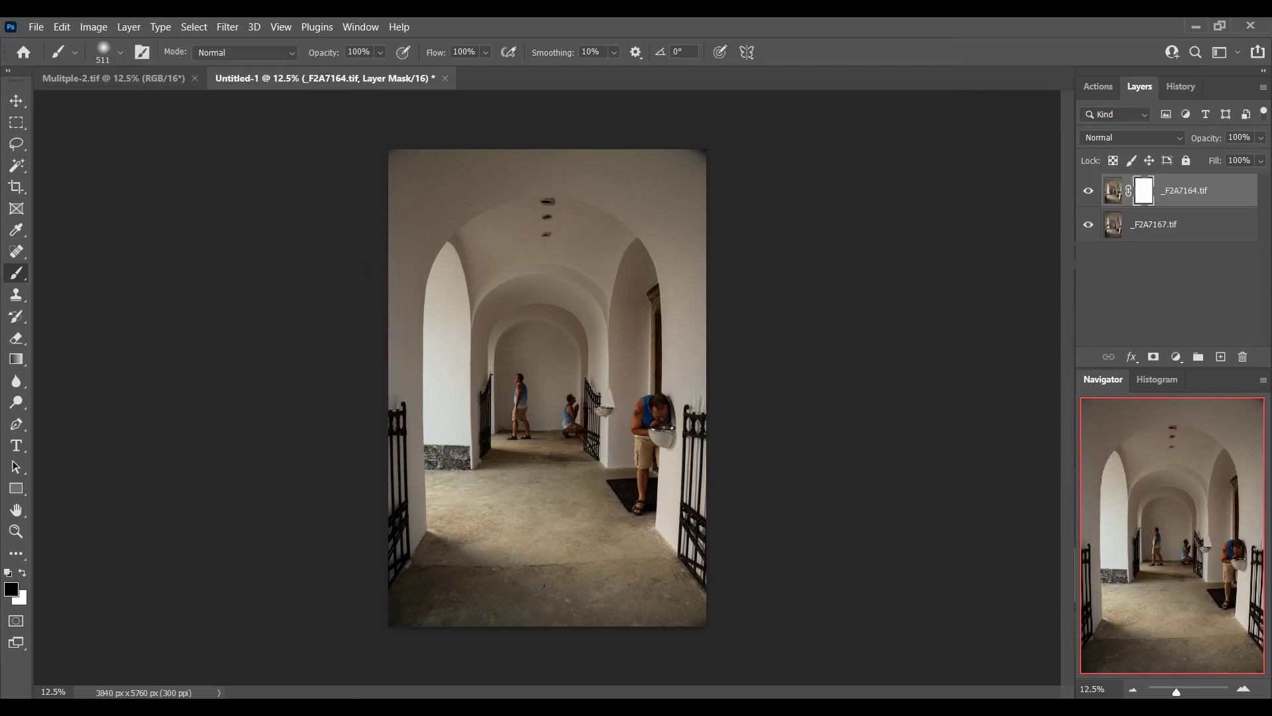
{"action": "mouse_move", "coordinate": [424, 464]}
{"action": "left_mouse_down"}
{"action": "mouse_move", "coordinate": [452, 324]}
{"action": "mouse_move", "coordinate": [426, 375]}
{"action": "mouse_move", "coordinate": [428, 363]}
{"action": "mouse_move", "coordinate": [424, 451]}
{"action": "mouse_move", "coordinate": [402, 410]}
{"action": "mouse_move", "coordinate": [410, 376]}
{"action": "mouse_move", "coordinate": [460, 384]}
{"action": "mouse_move", "coordinate": [450, 434]}
{"action": "mouse_move", "coordinate": [449, 410]}
{"action": "mouse_move", "coordinate": [427, 454]}
{"action": "left_mouse_up"}
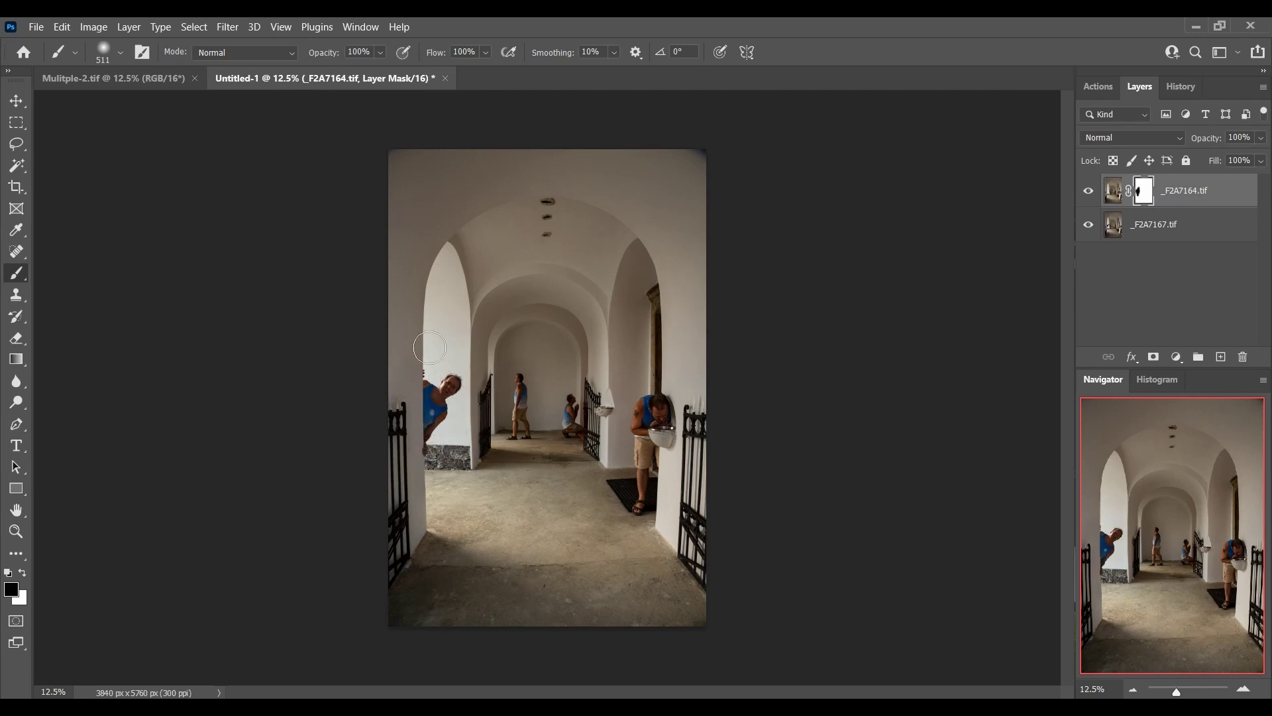
- Merge the two remaining layers into one
{"action": "left_click", "coordinate": [1184, 226], "text": "shift"}
{"action": "right_click", "coordinate": [1184, 222]}
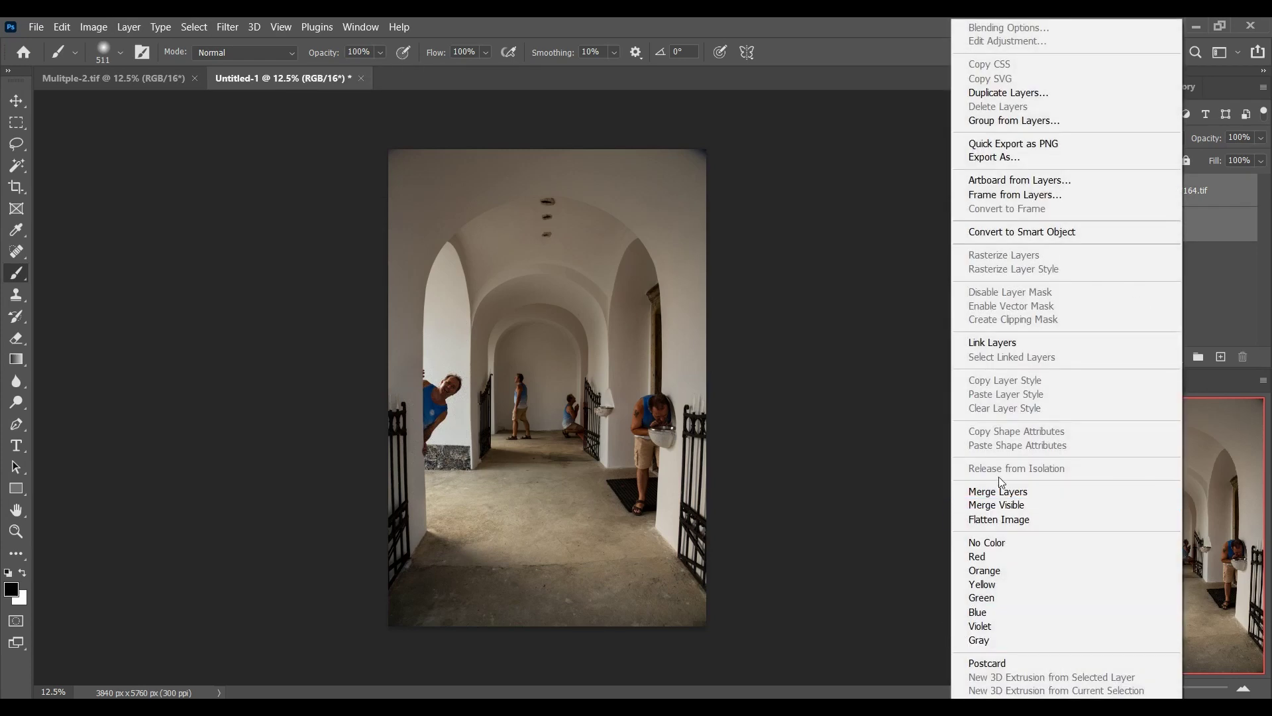
{"action": "left_click", "coordinate": [996, 491]}
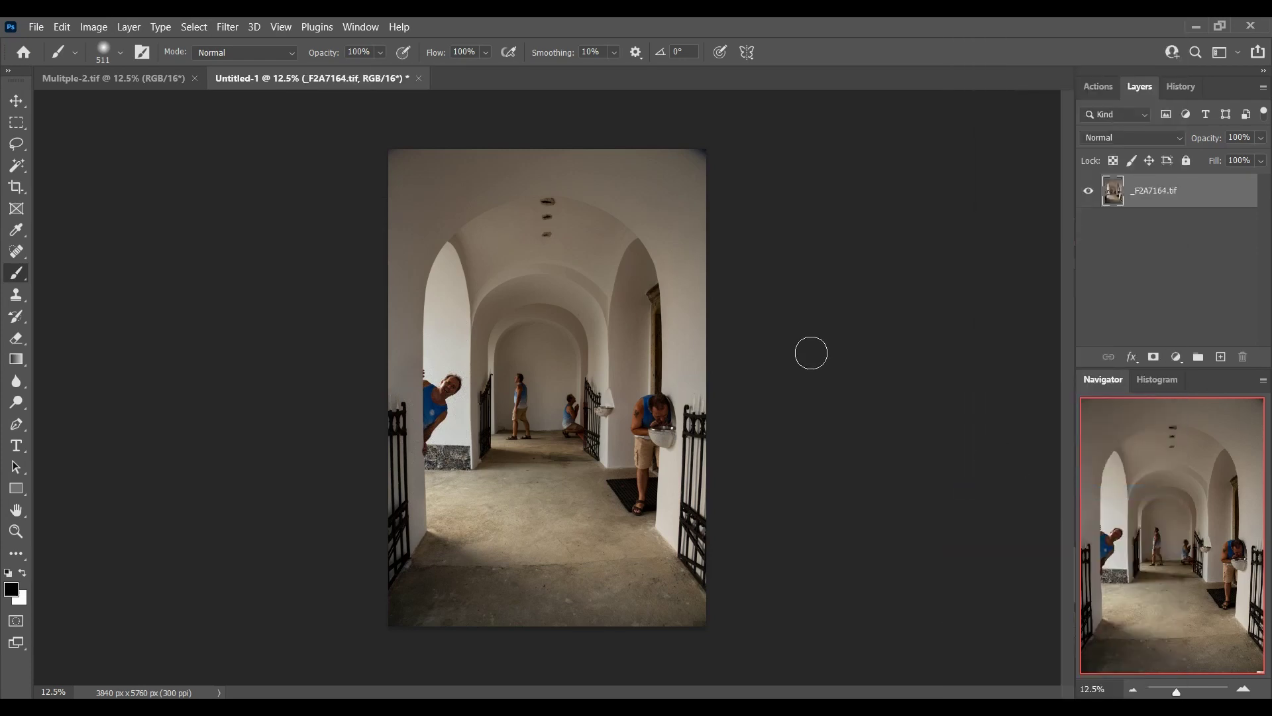
{"action": "left_click", "coordinate": [128, 30]}
- Flatten the image and save it as the TIFF file Multiple4.tif
{"action": "left_click", "coordinate": [187, 618]}
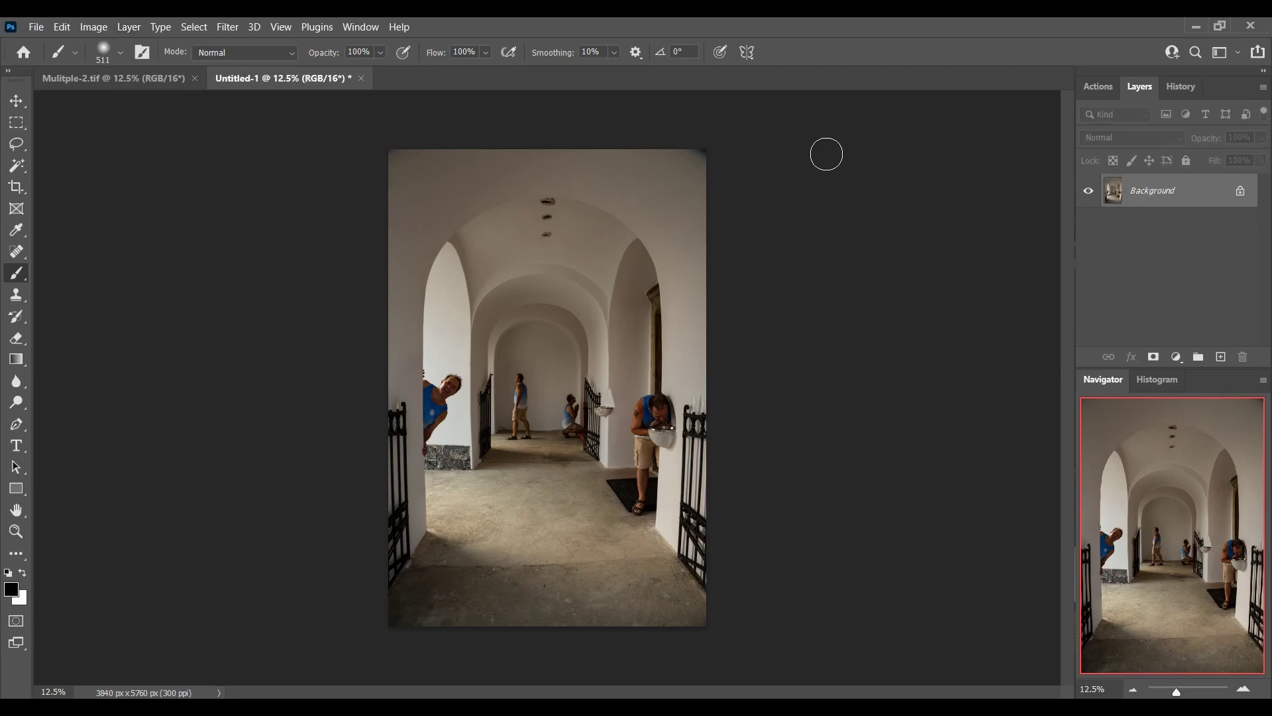
{"action": "left_click", "coordinate": [36, 27]}
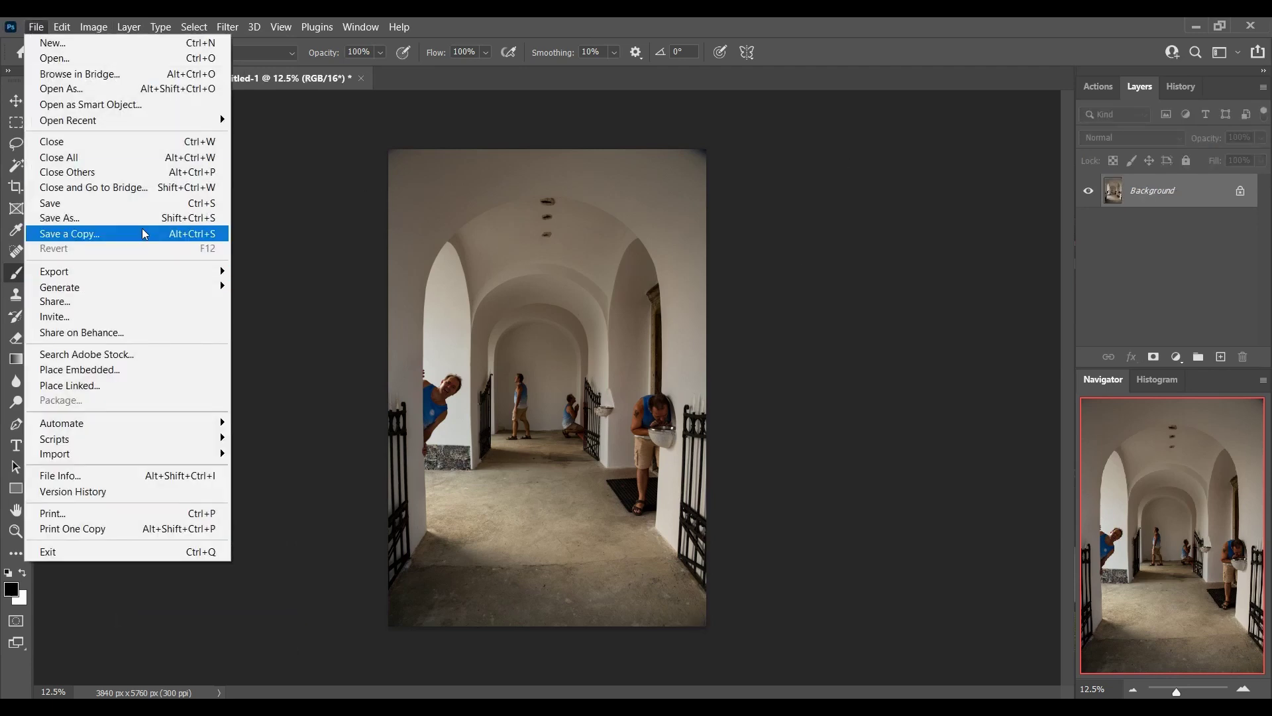
{"action": "left_click", "coordinate": [146, 217]}
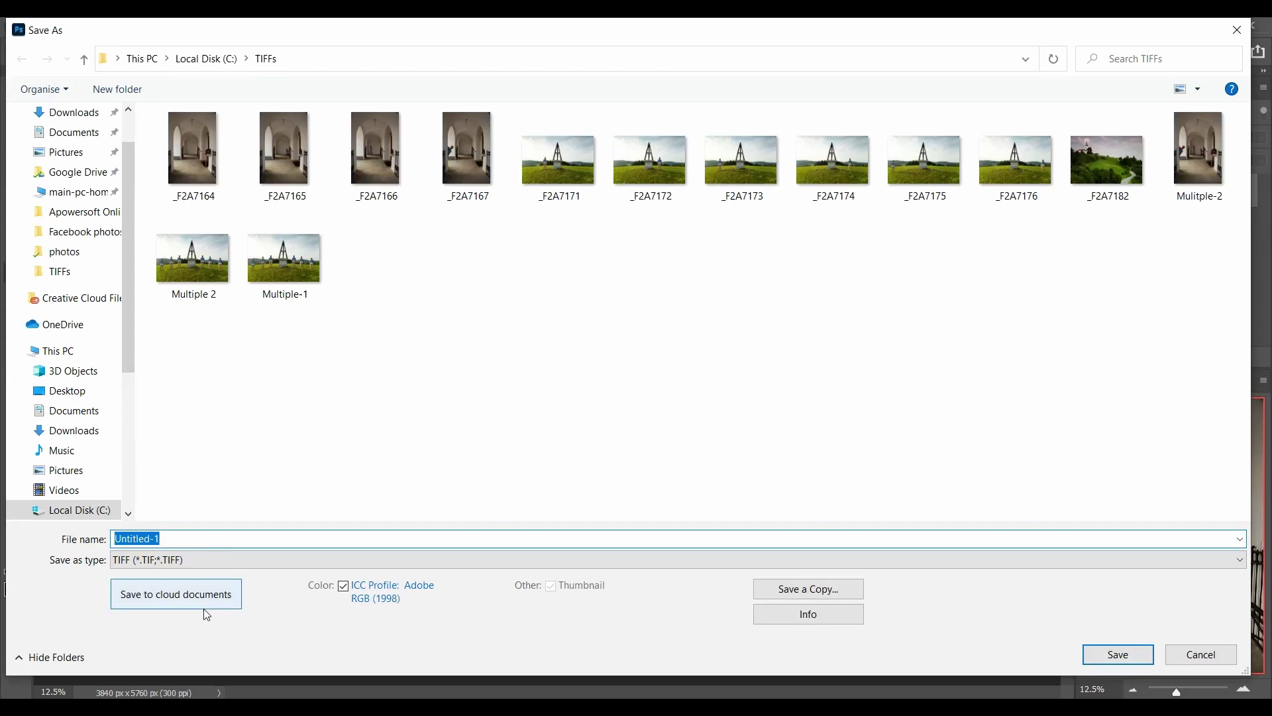
{"action": "type", "text": "Multiple"}
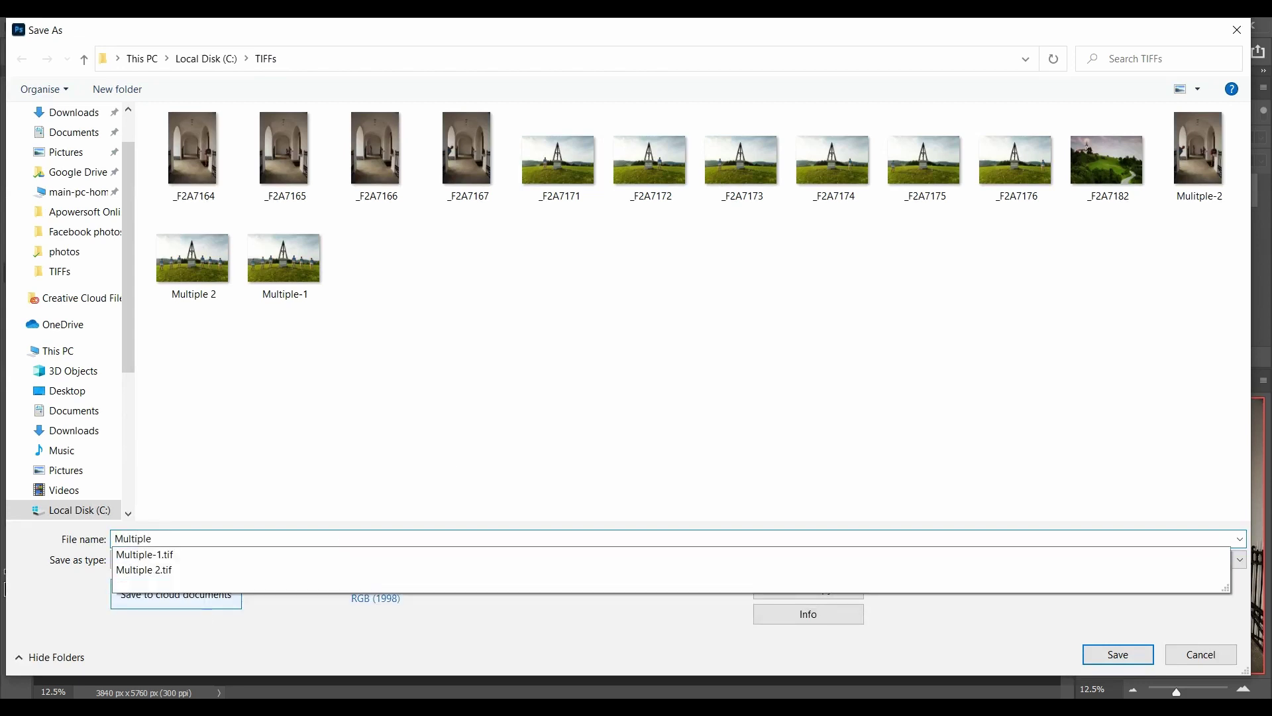
{"action": "key", "text": "Return"}
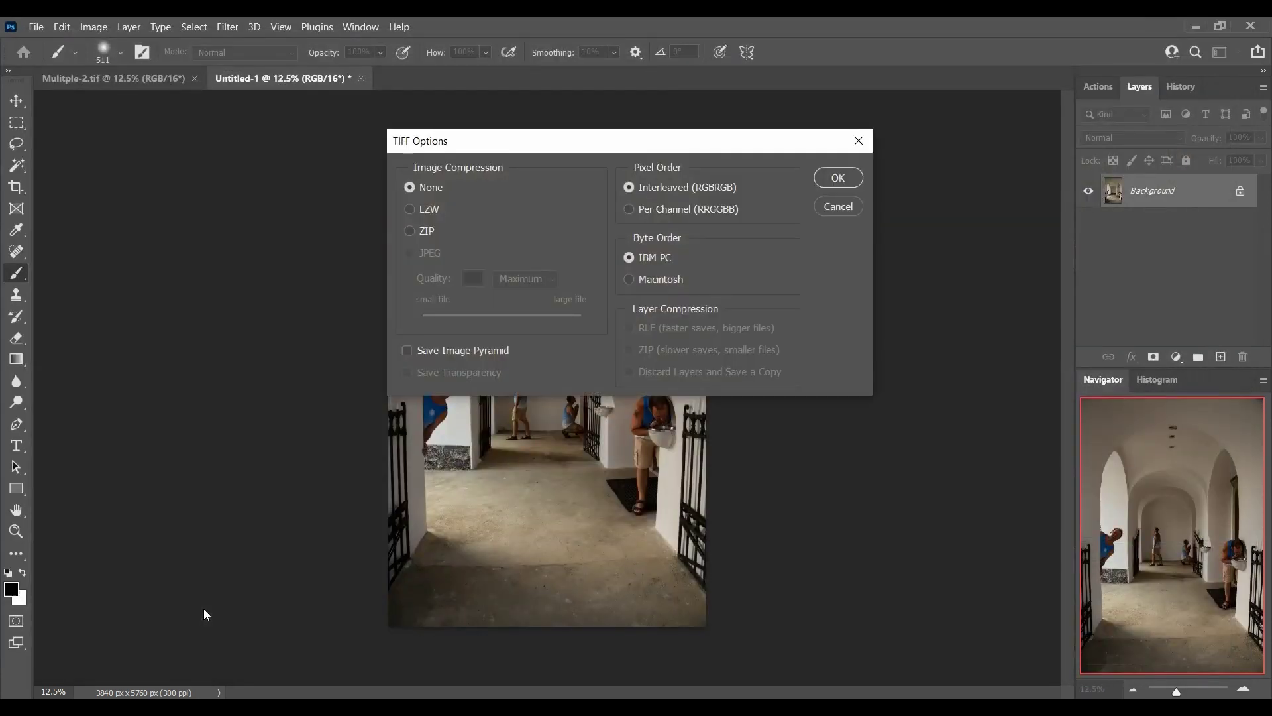
{"action": "left_click", "coordinate": [829, 180]}
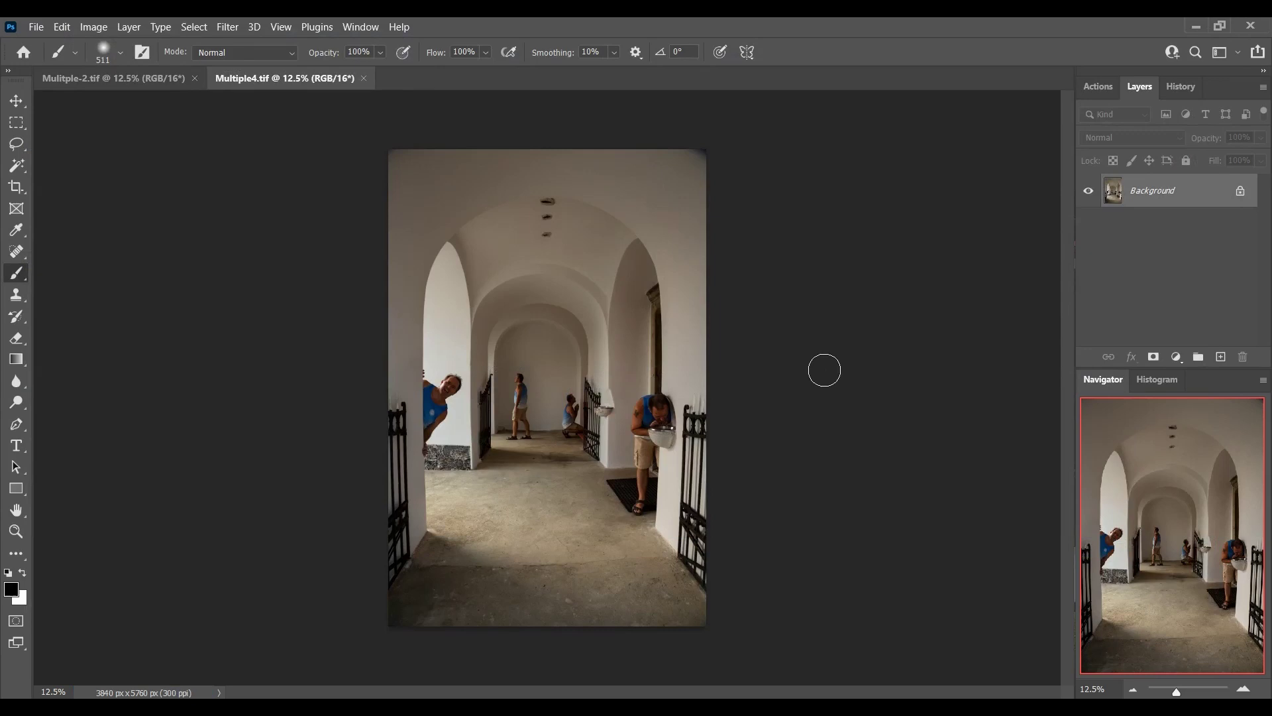